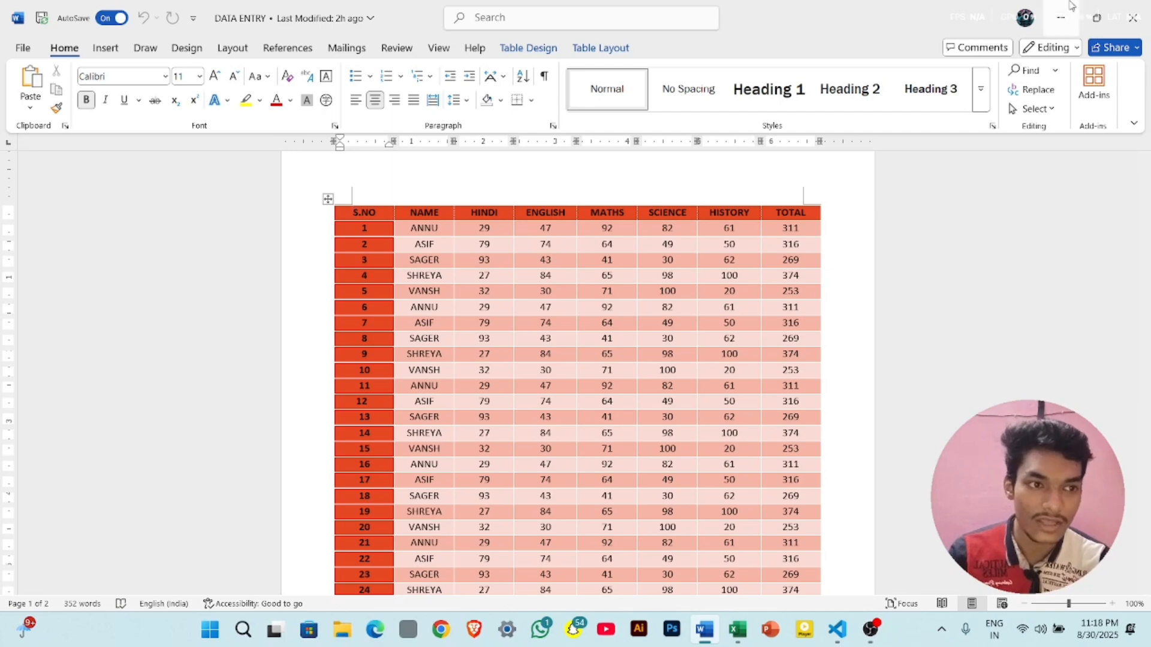
# - Shrink the Word document's window, switch to the blank Excel workbook and narrow its window so both sit side by side
pyautogui.click(1096, 17)
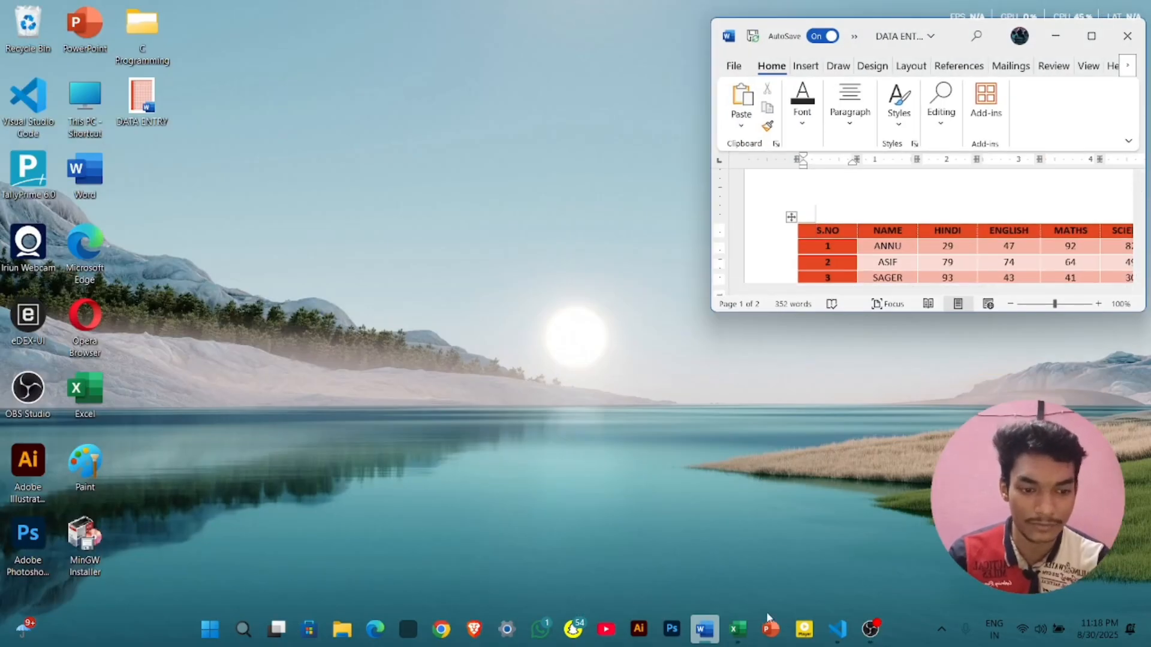
pyautogui.click(739, 631)
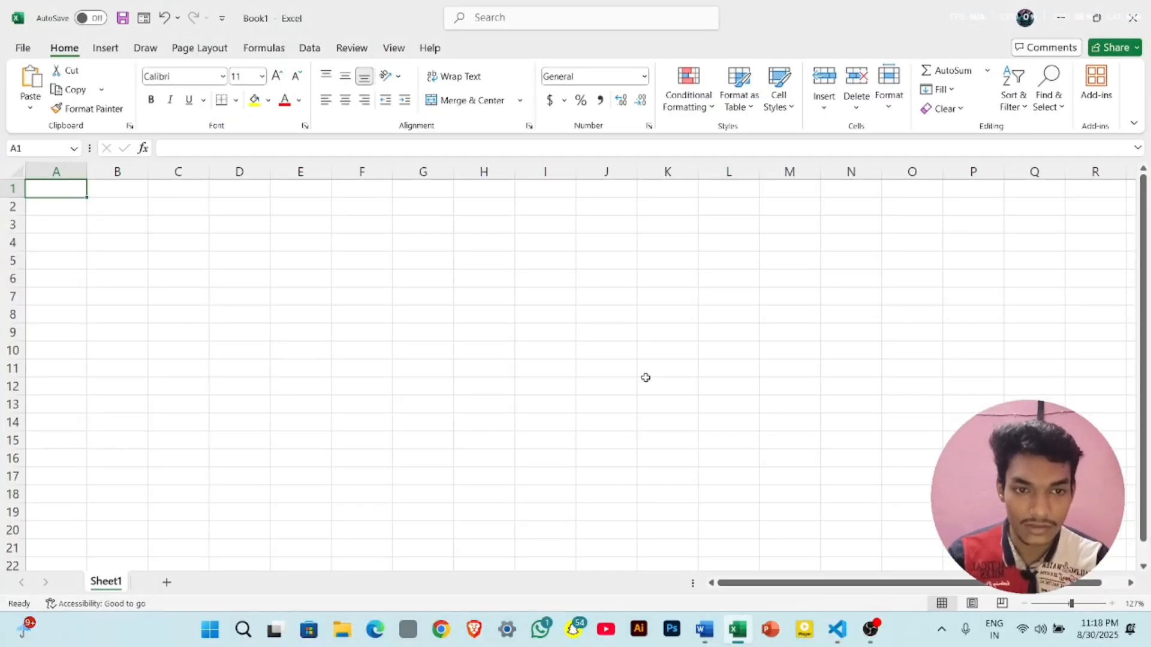
pyautogui.click(1096, 18)
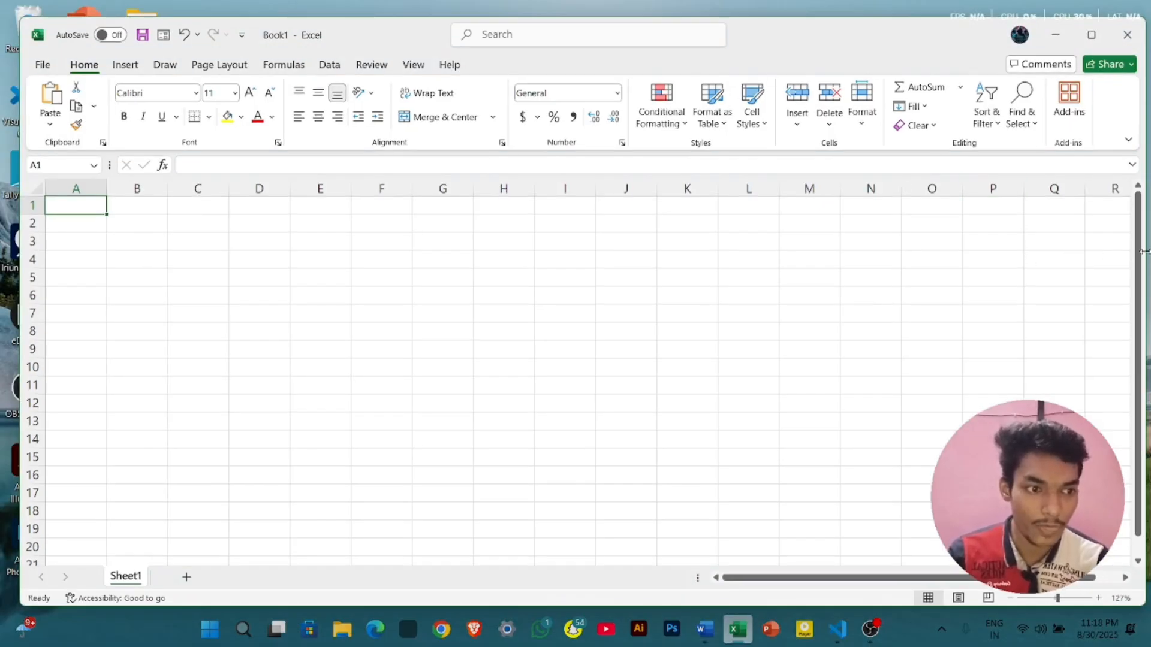
pyautogui.moveTo(1143, 252); pyautogui.dragTo(694, 296)
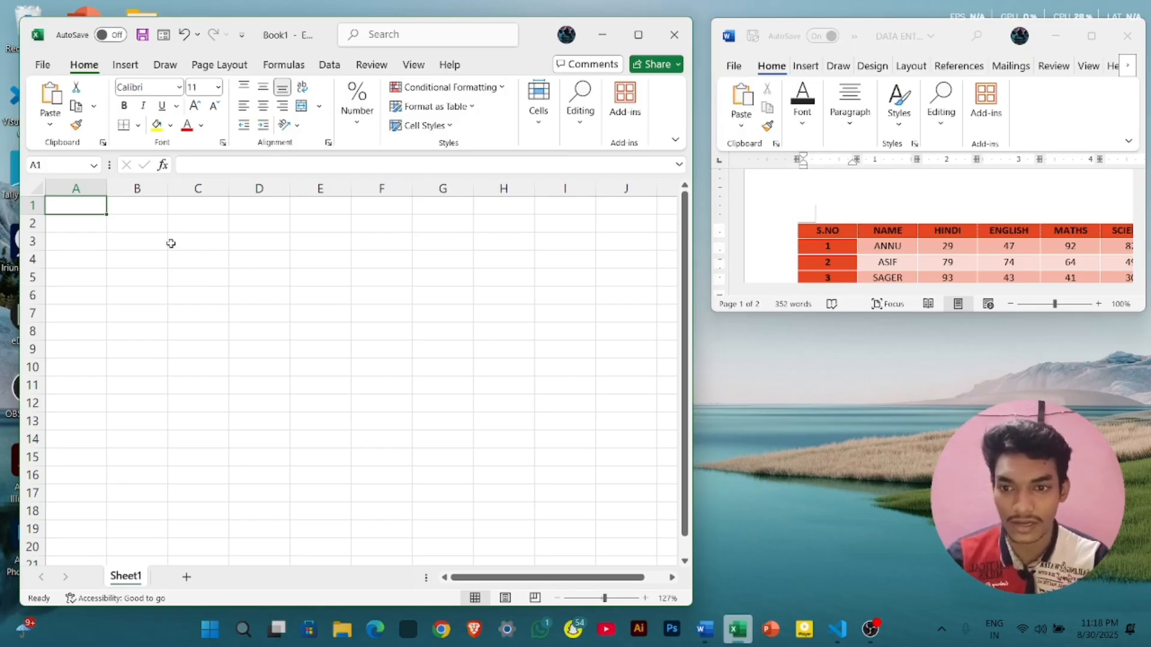
# - Enter the headers S.NO, NAME and HINDI in cells C3 to E3
pyautogui.click(188, 239)
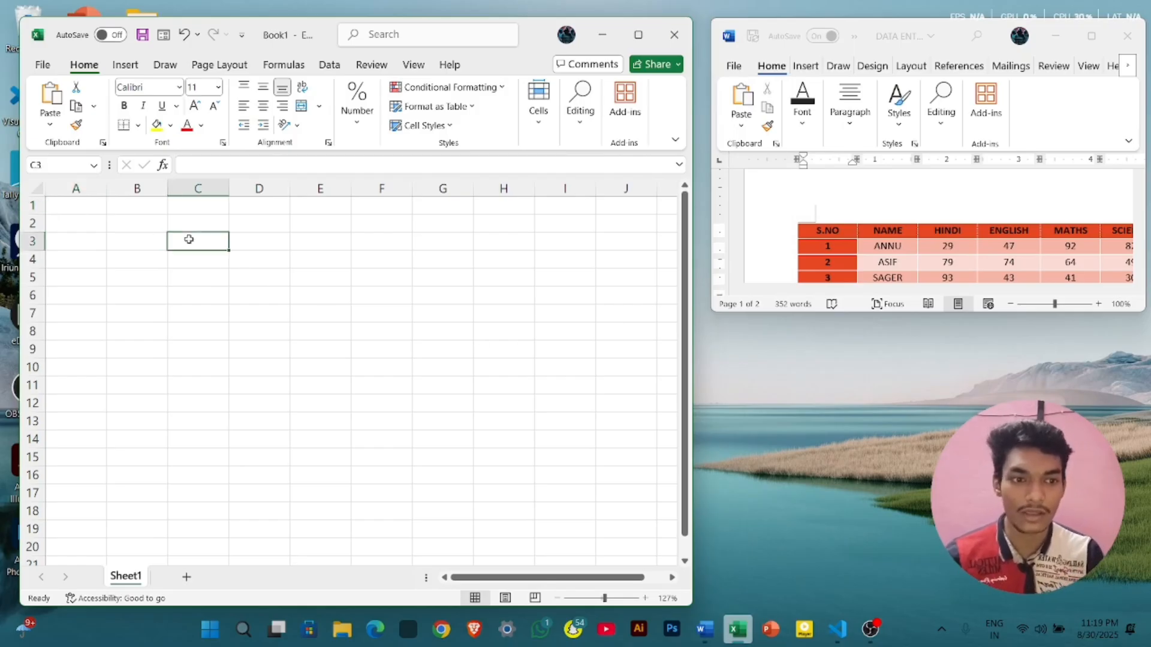
pyautogui.write('S')
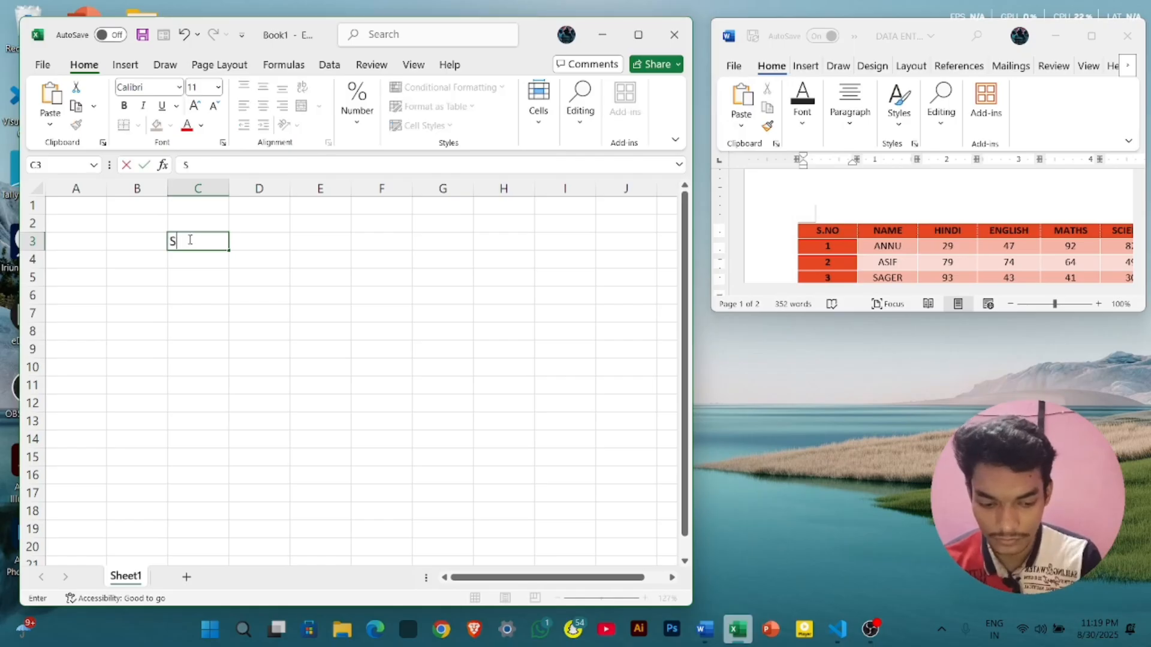
pyautogui.write('.NP')
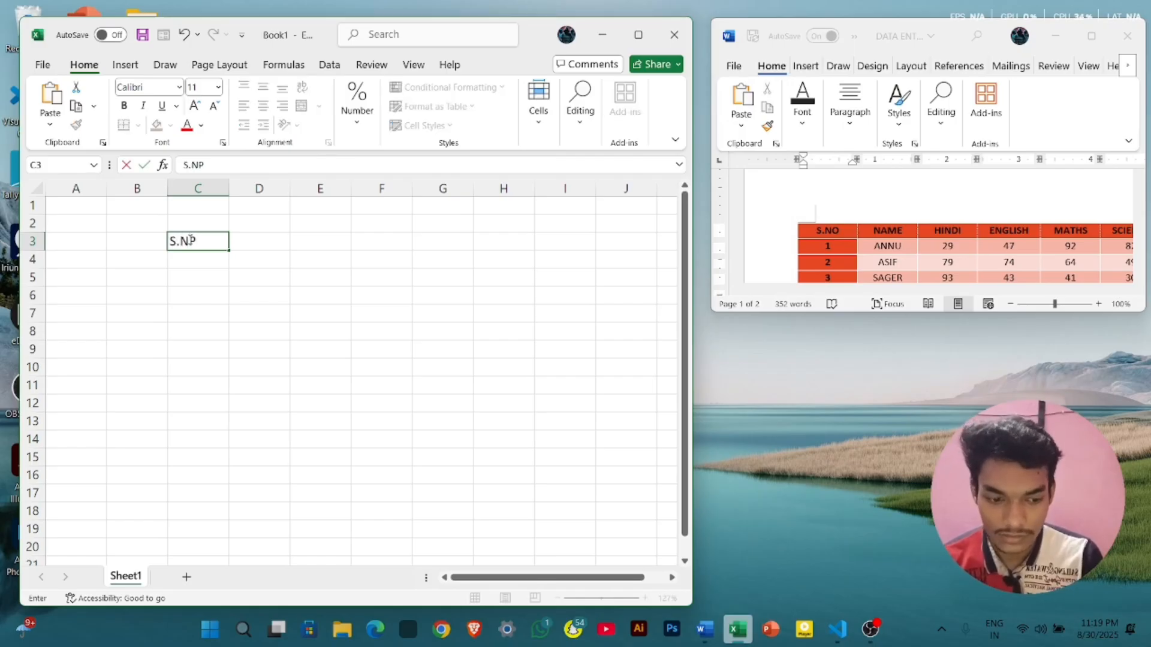
pyautogui.press('BackSpace')
pyautogui.write('O')
pyautogui.press('Tab')
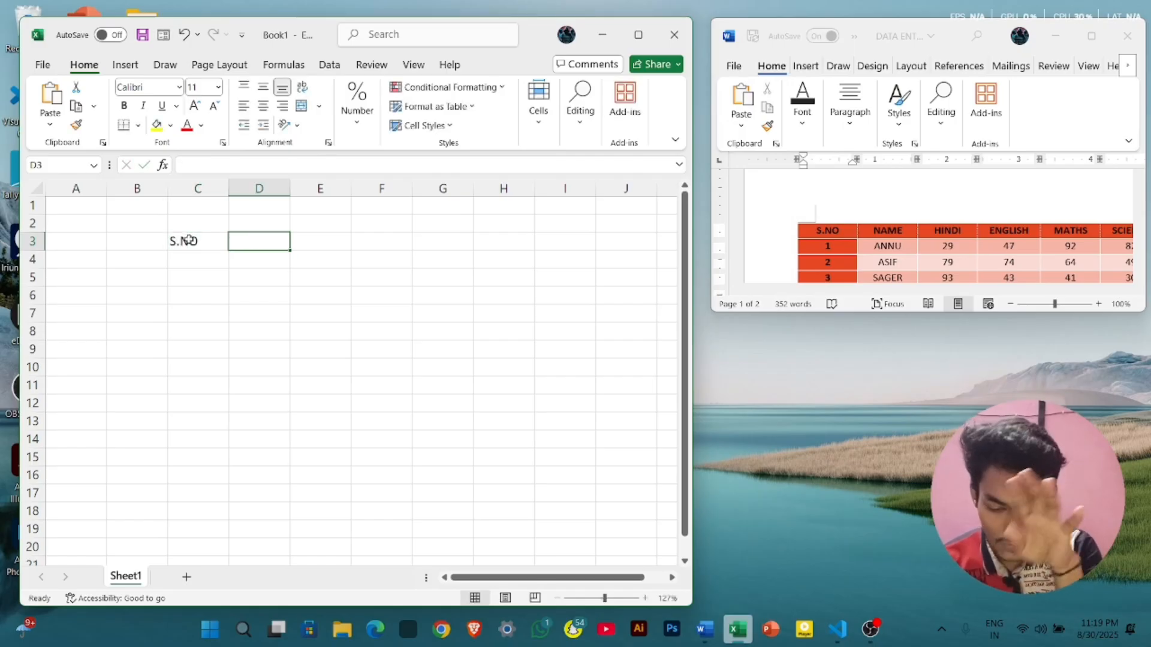
pyautogui.write('NAME')
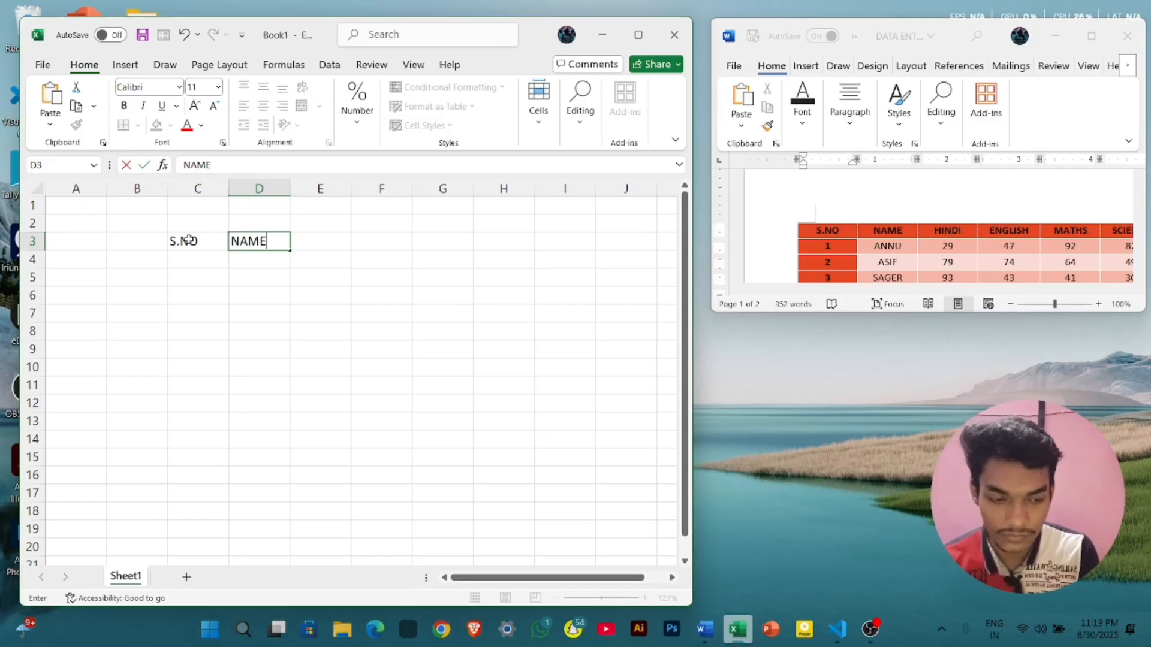
pyautogui.press('Tab')
pyautogui.write('HIN')
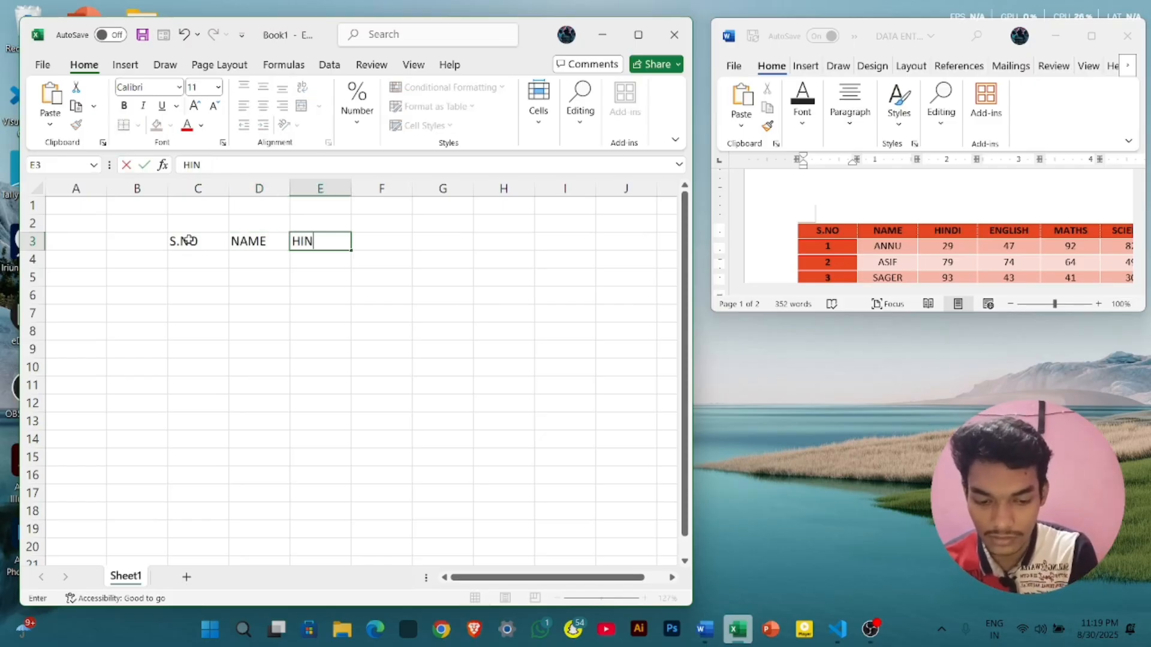
pyautogui.write('DI')
pyautogui.press('Tab')
# - Add the headers ENGLISH, MATHS and SCIENCE in cells F3 to H3, following the Word table
pyautogui.write('E')
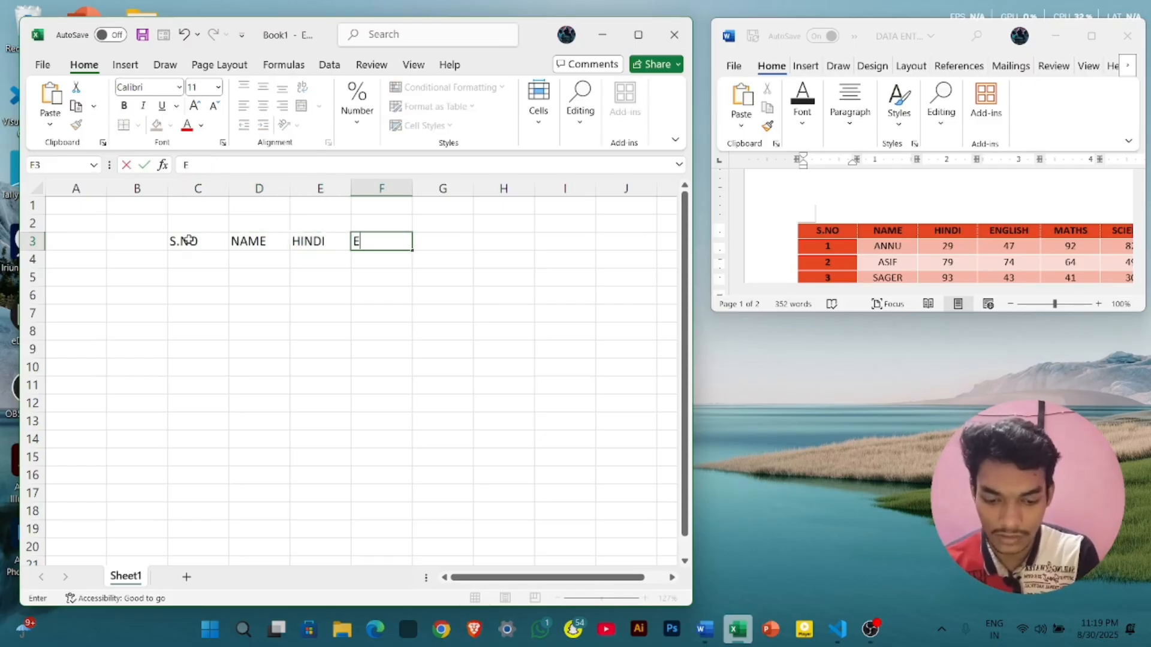
pyautogui.write('NGLI')
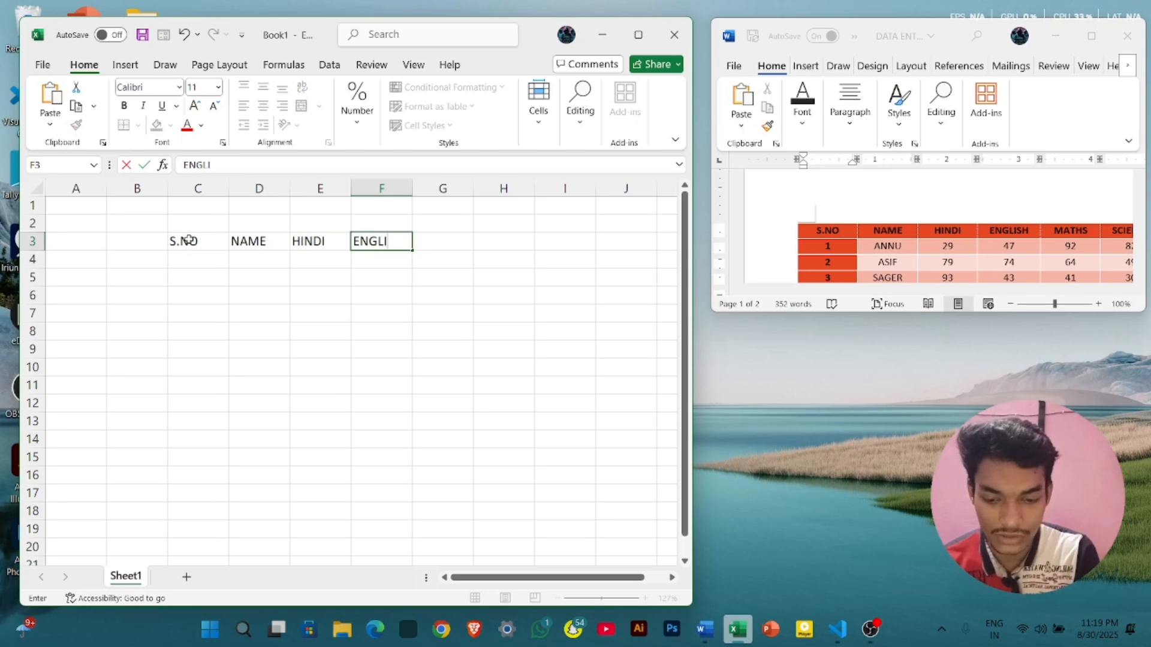
pyautogui.write('SH')
pyautogui.press('Tab')
pyautogui.write('MA')
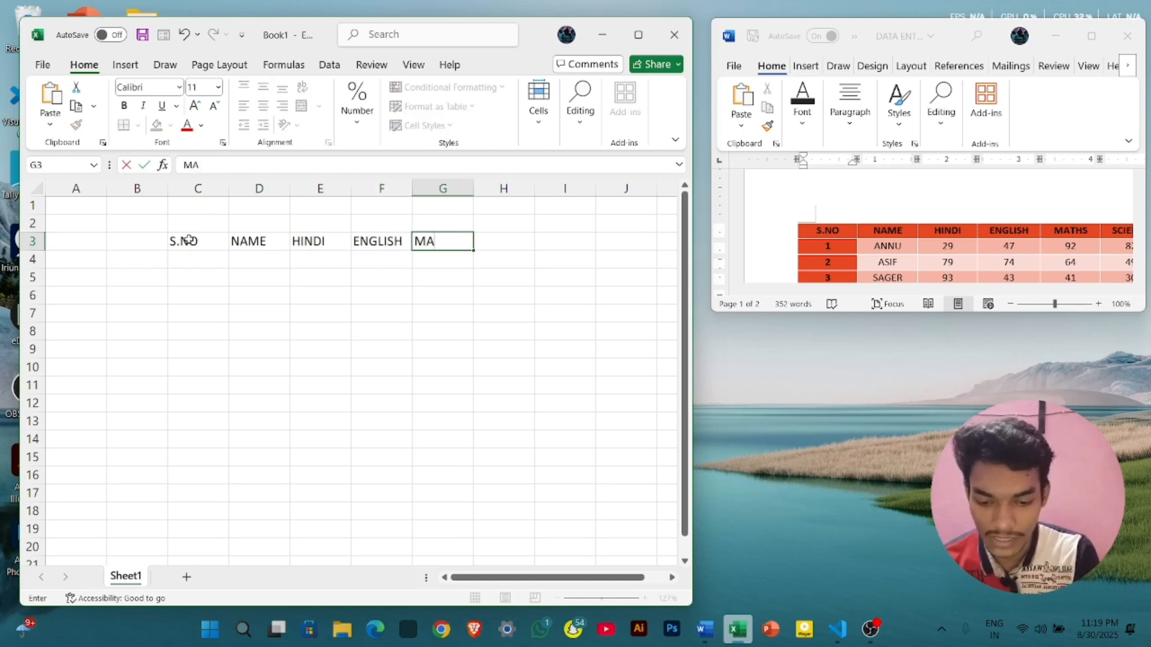
pyautogui.write('THS')
pyautogui.press('Tab')
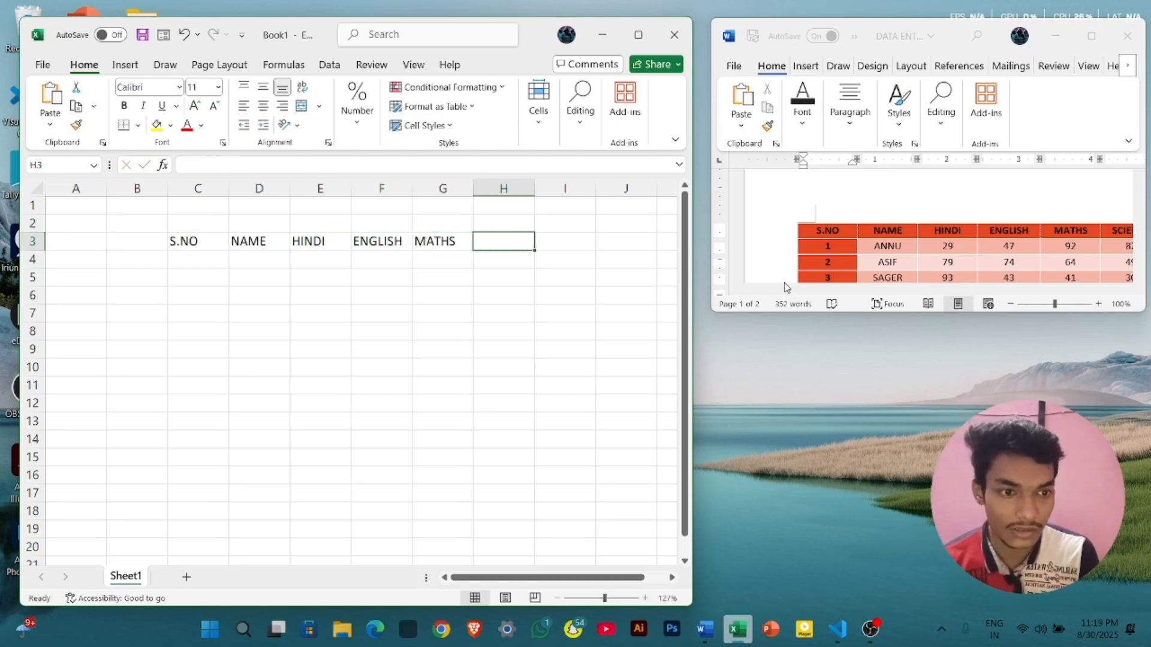
pyautogui.hscroll(1, 945, 231)
pyautogui.hscroll(4, 944, 230)
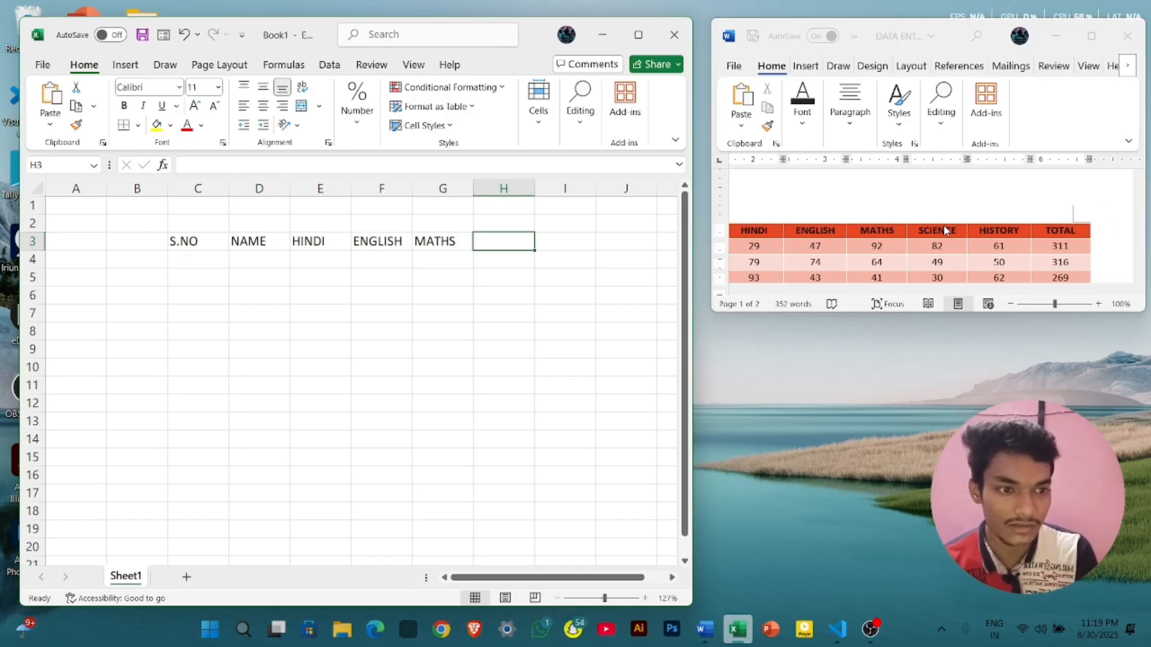
pyautogui.write('SC')
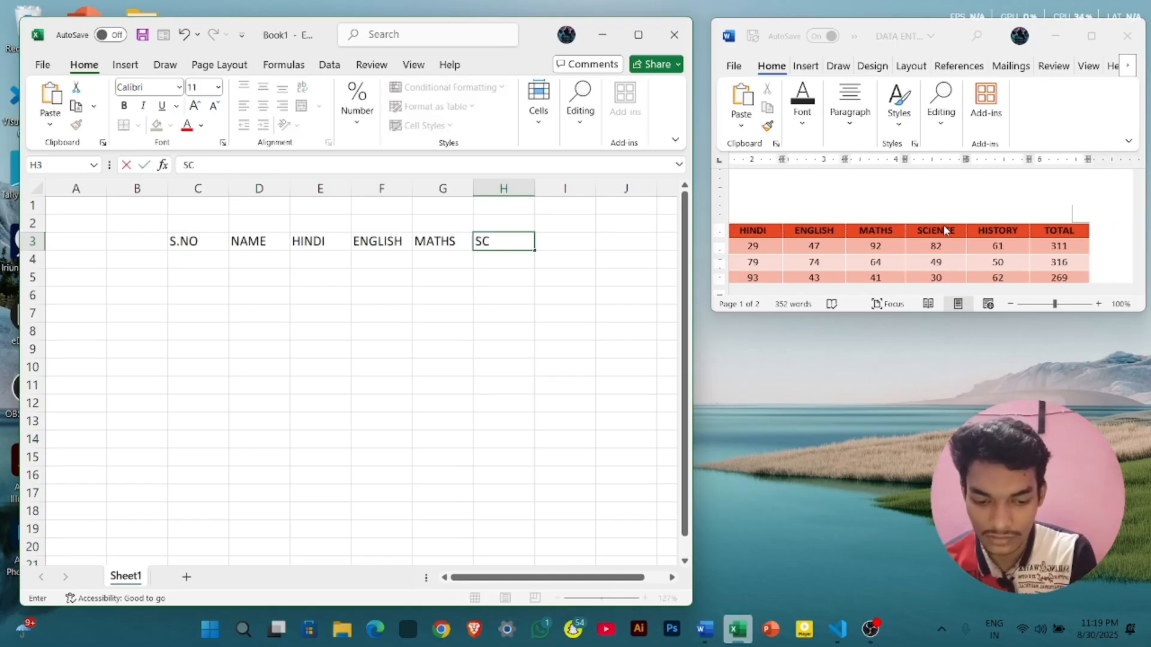
pyautogui.write('IENCE')
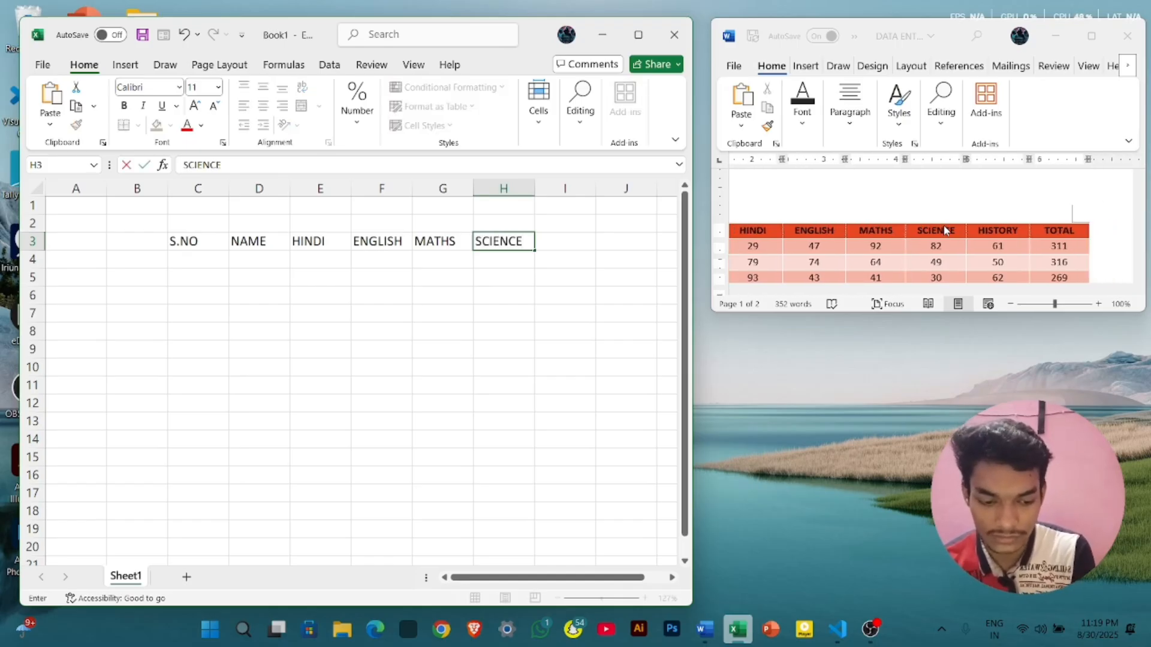
pyautogui.press('Tab')
# - Complete the header row with HISTORY in I3 and TOTAL in J3
pyautogui.write('HIST')
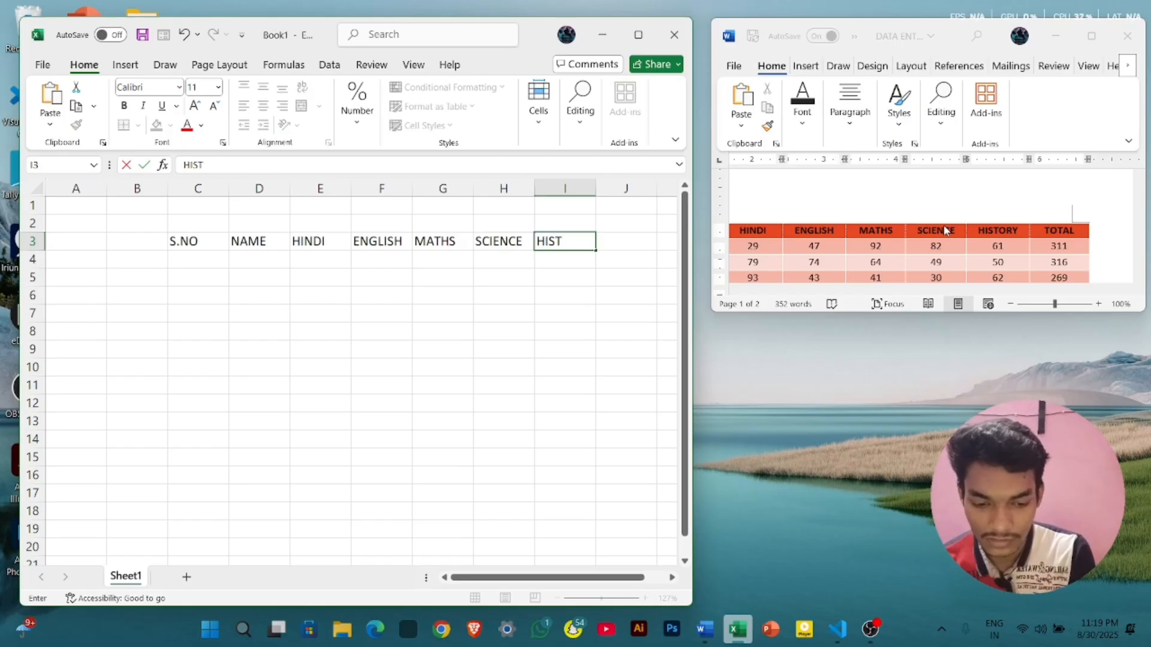
pyautogui.write('ORY')
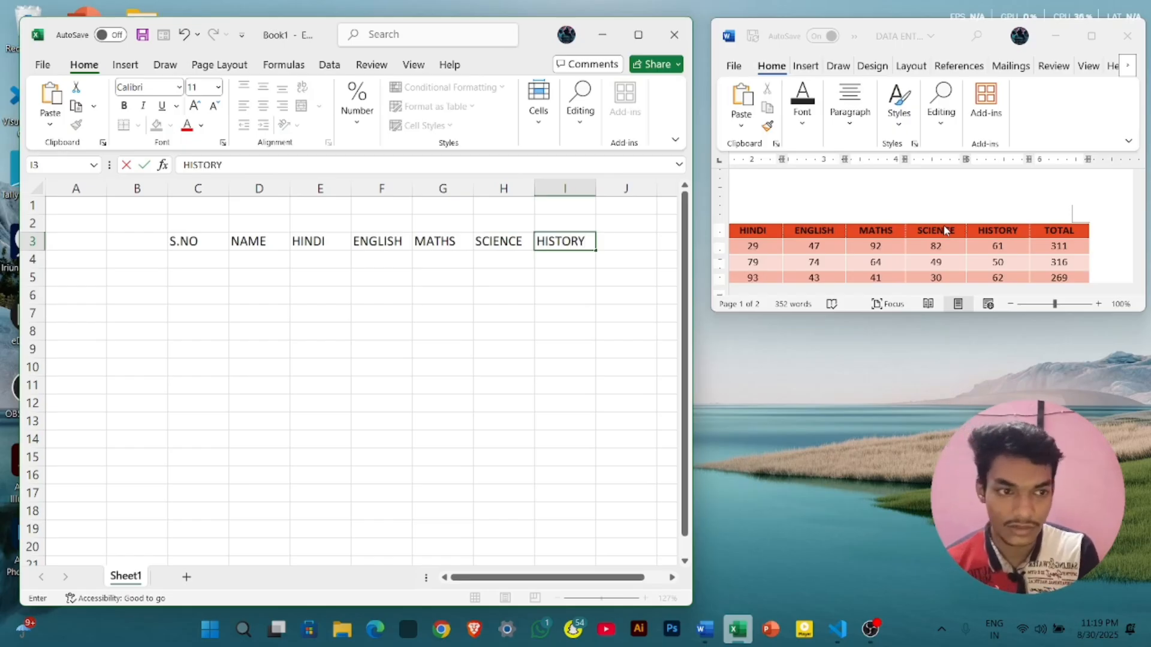
pyautogui.write(' TO')
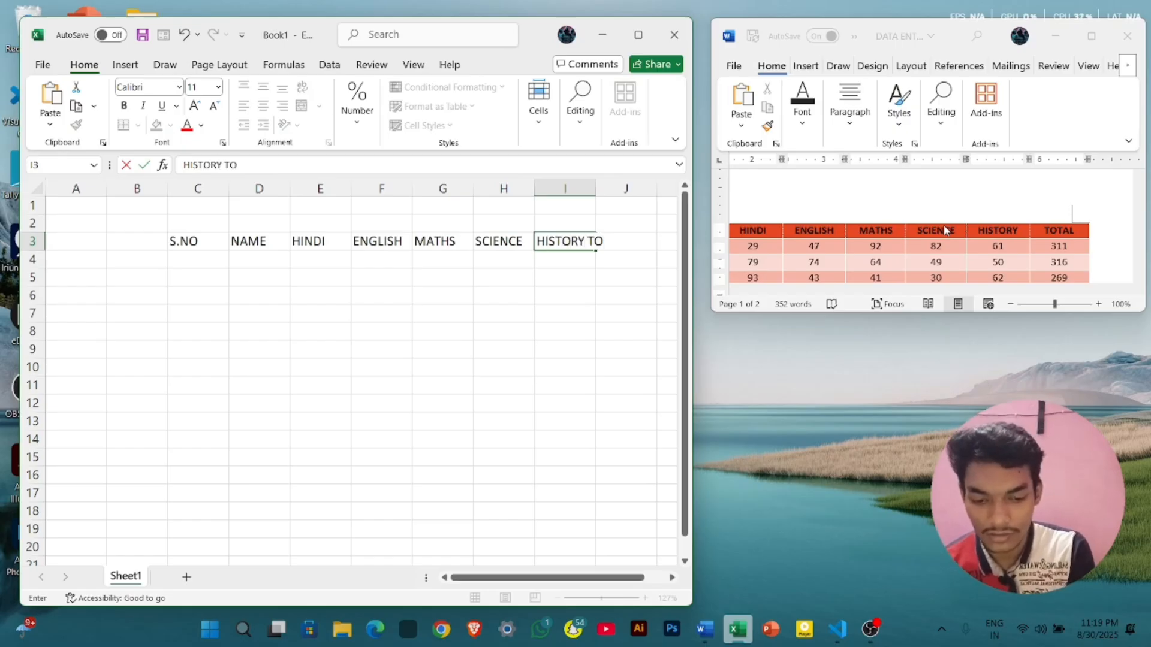
pyautogui.press('BackSpace')
pyautogui.press('BackSpace')
pyautogui.press('BackSpace')
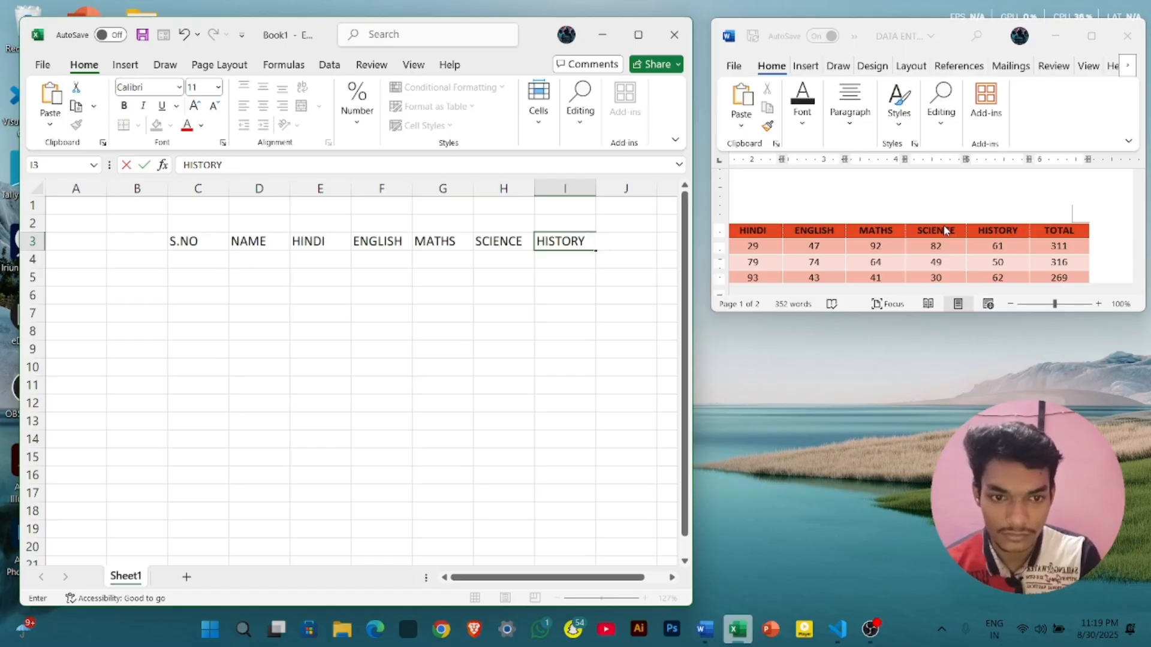
pyautogui.press('Tab')
pyautogui.write('TO')
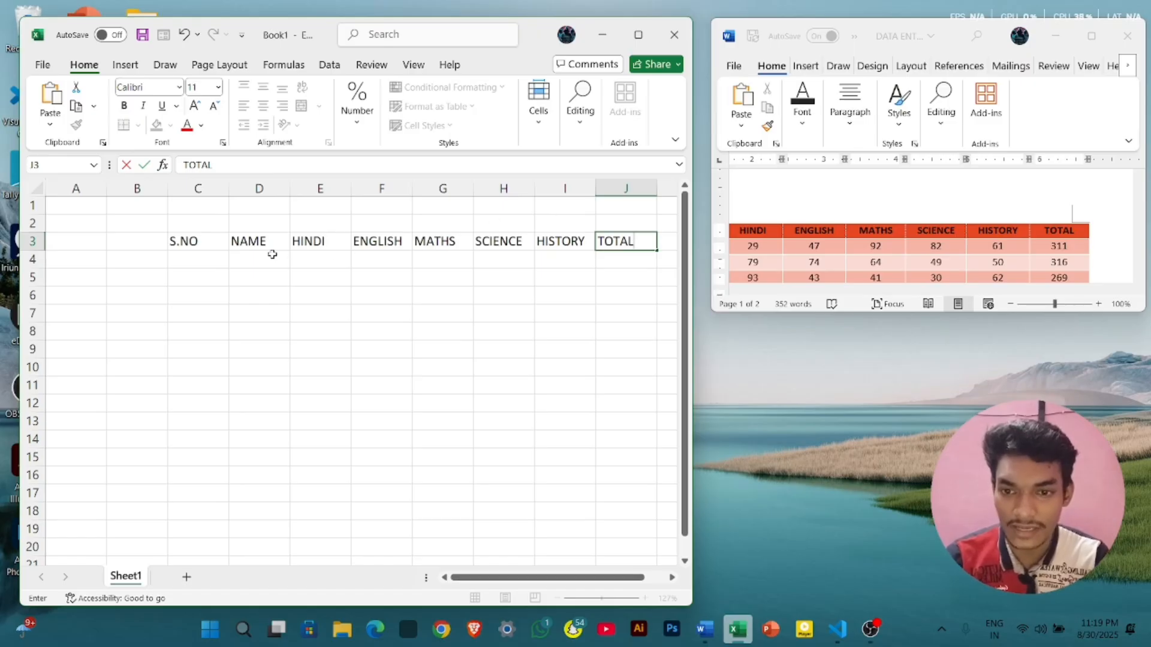
# - Format the header cells C3:J3 with a black fill, white text and the Arial Black font
pyautogui.moveTo(226, 247); pyautogui.dragTo(632, 245)
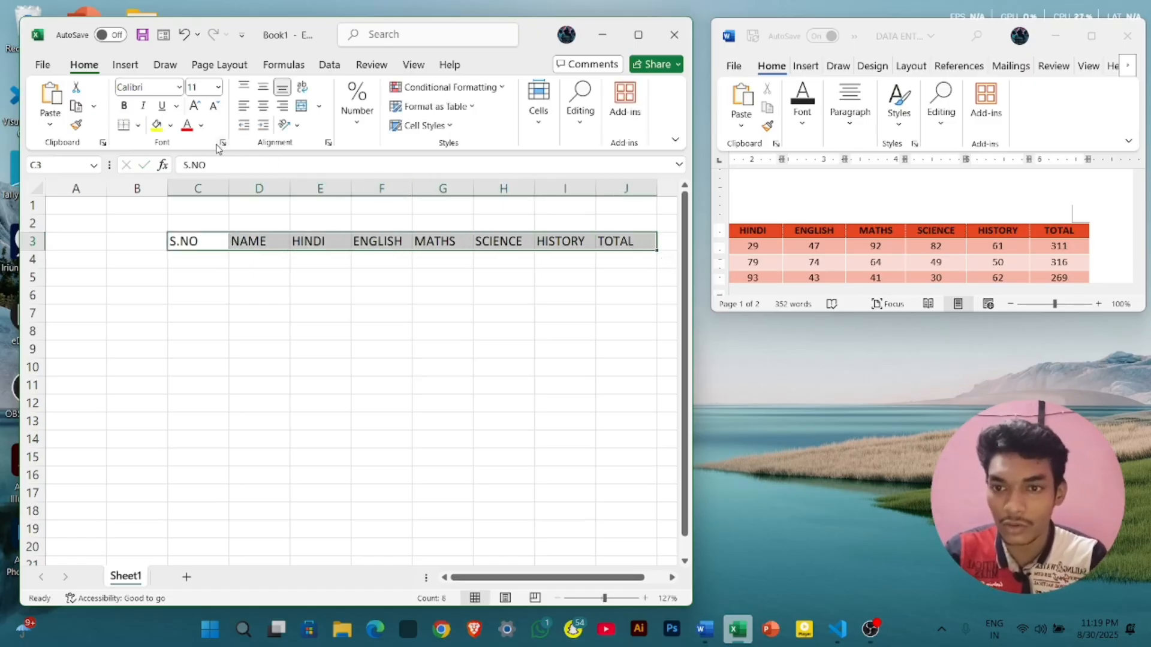
pyautogui.click(170, 126)
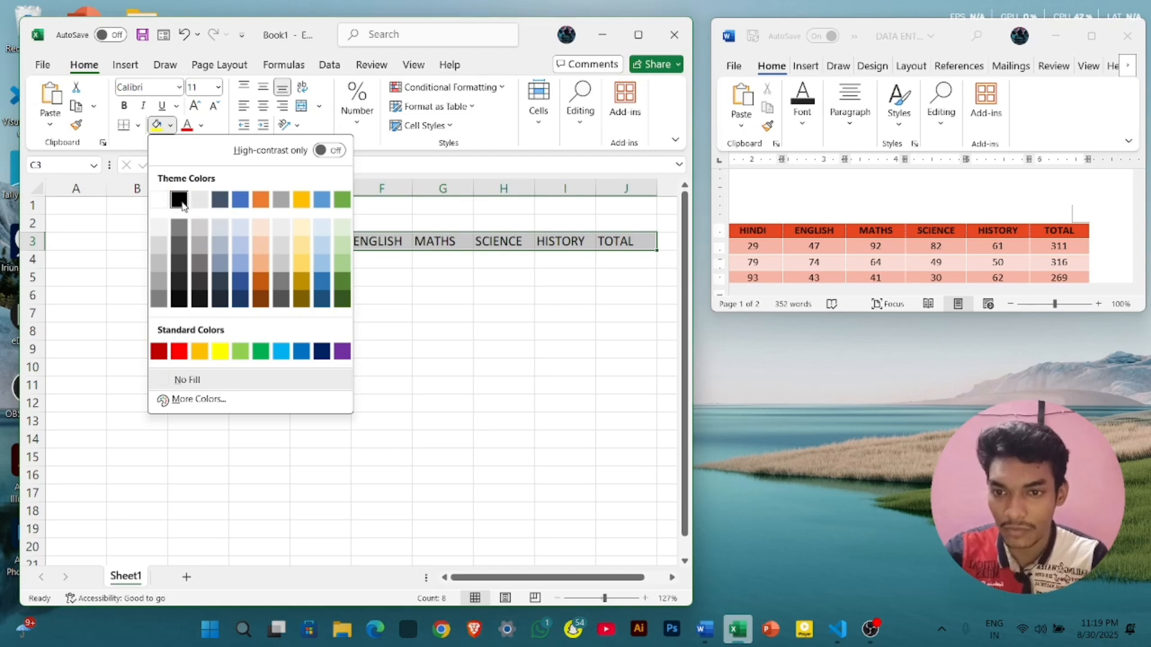
pyautogui.click(180, 197)
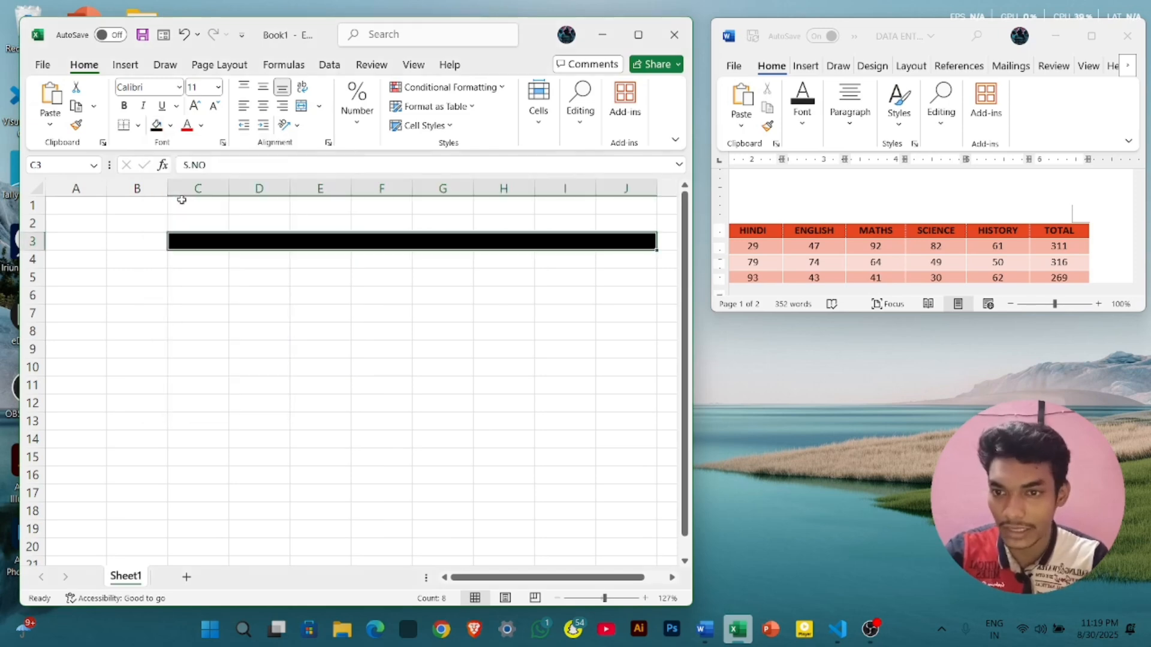
pyautogui.click(201, 126)
pyautogui.click(194, 219)
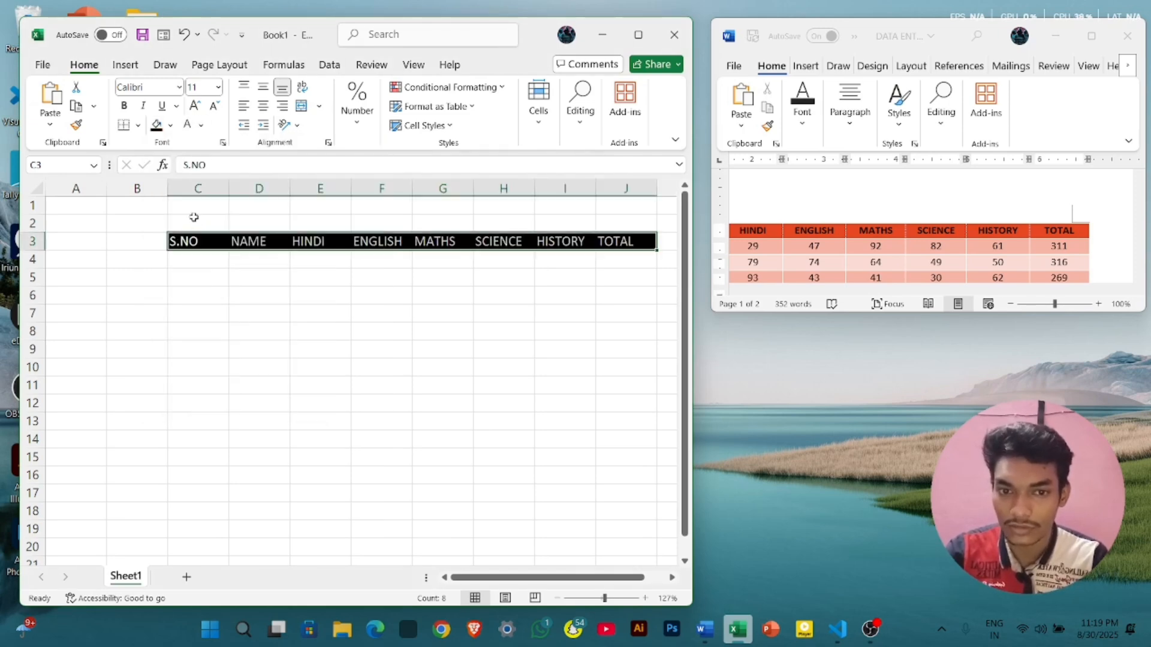
pyautogui.click(179, 87)
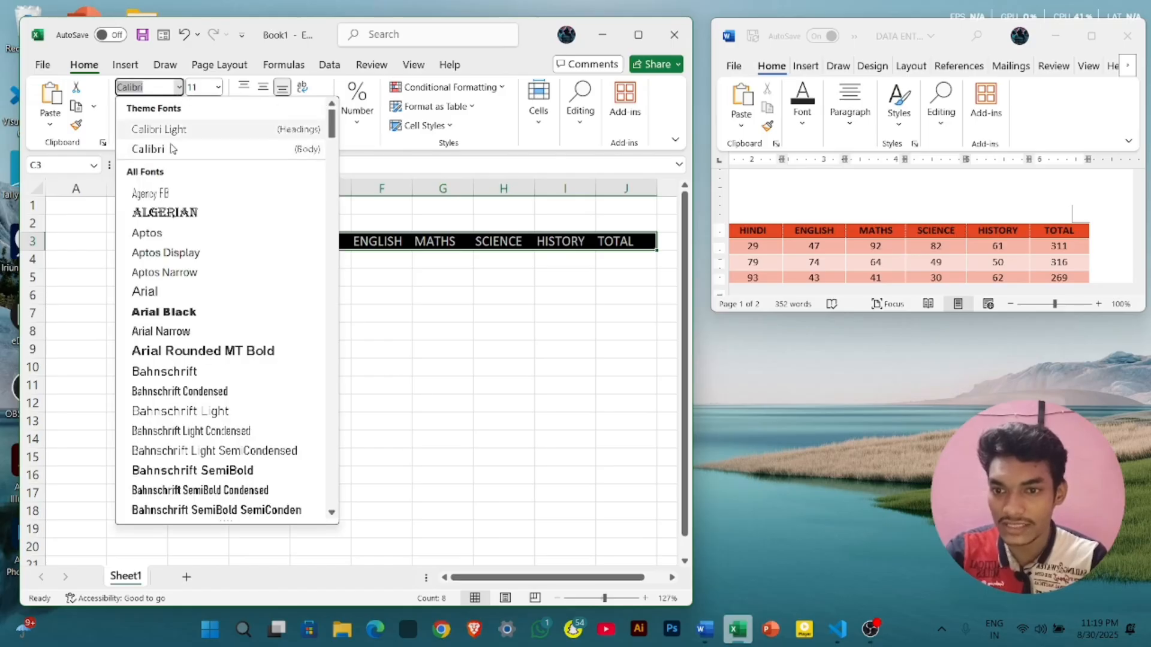
pyautogui.click(191, 313)
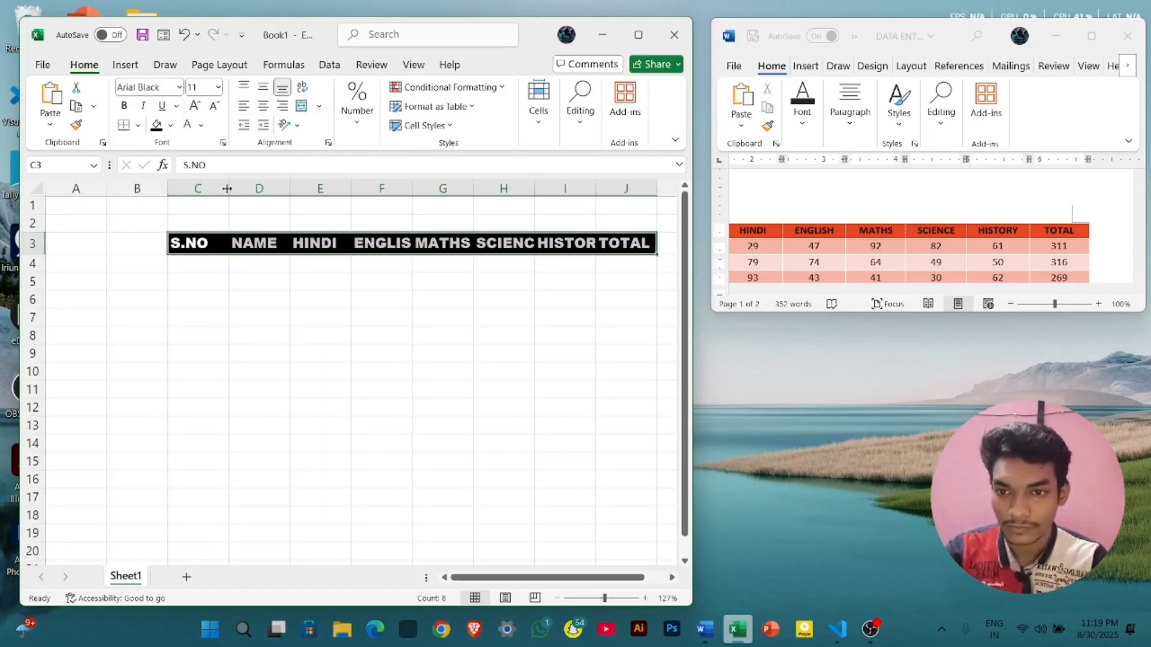
# - Adjust the widths of columns C to J to fit their header text
pyautogui.hscroll(2, 239, 256)
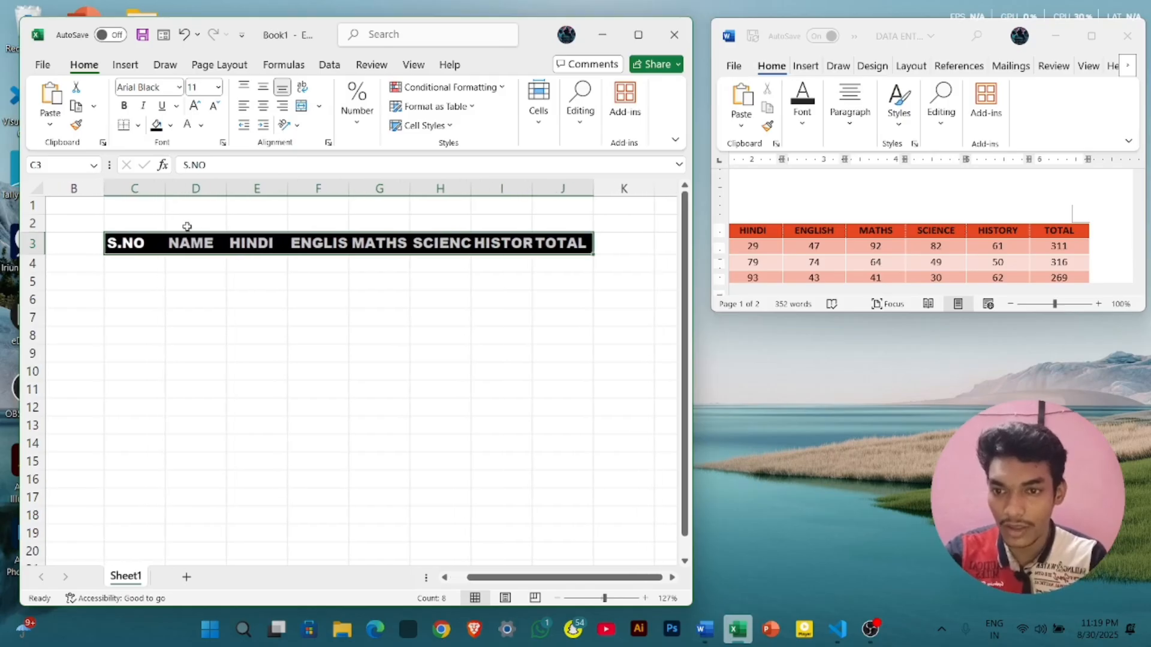
pyautogui.moveTo(170, 189); pyautogui.dragTo(254, 188)
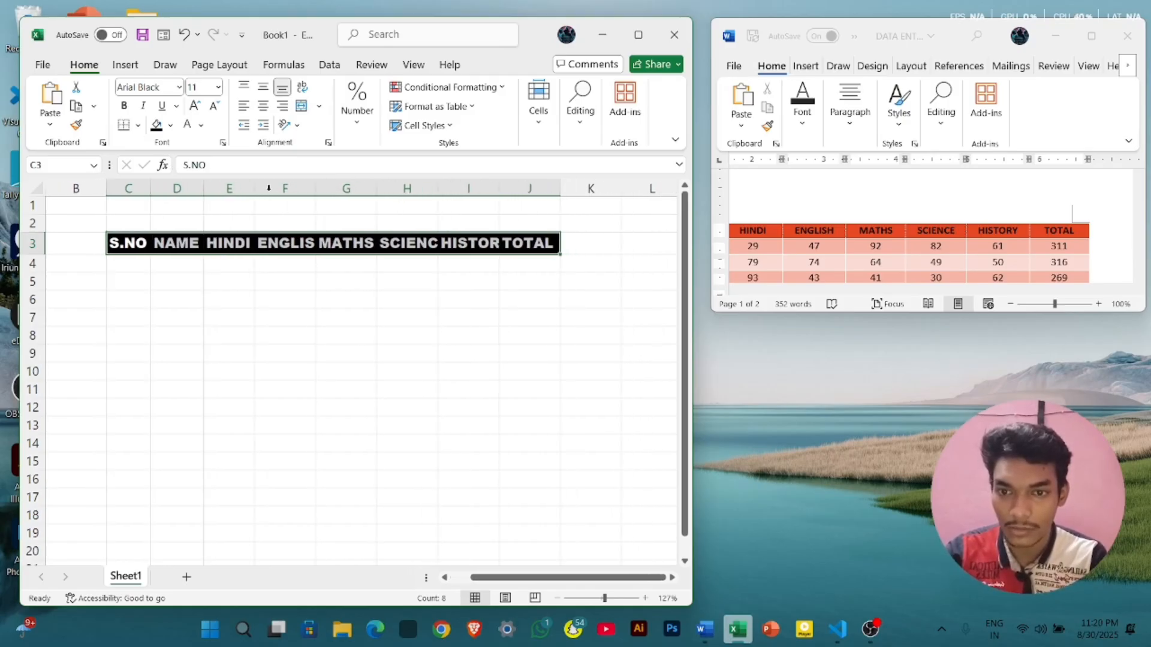
pyautogui.doubleClick(312, 188)
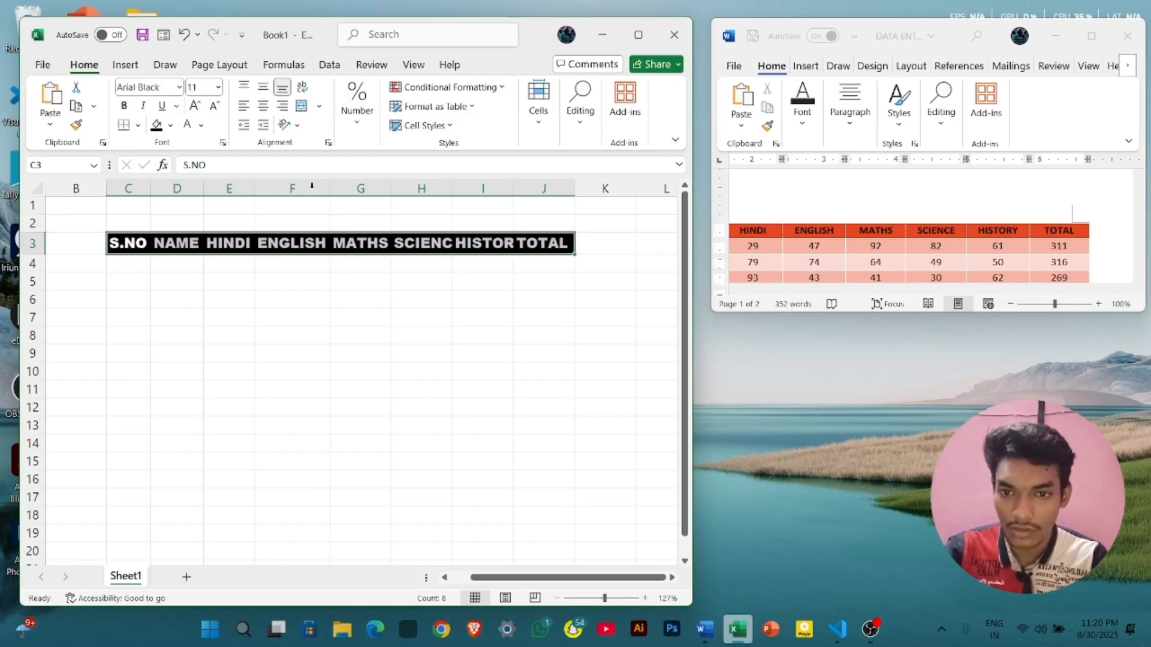
pyautogui.moveTo(391, 188); pyautogui.dragTo(609, 188)
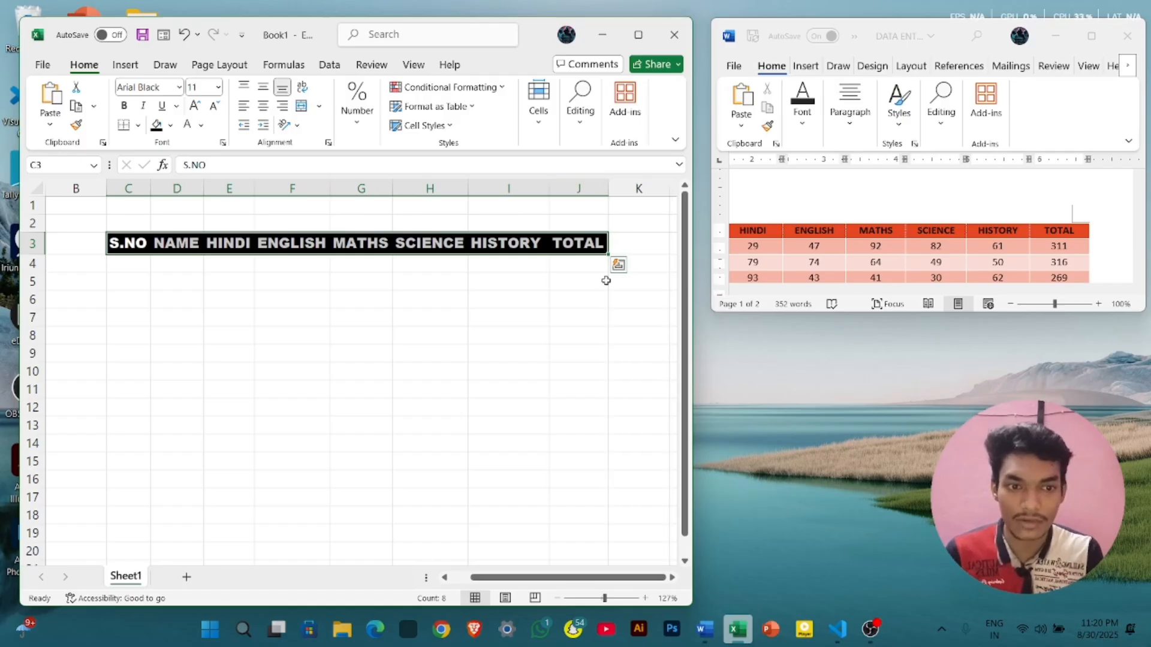
# - Apply all borders to the marks table range C3:J12
pyautogui.hscroll(-3, 855, 215)
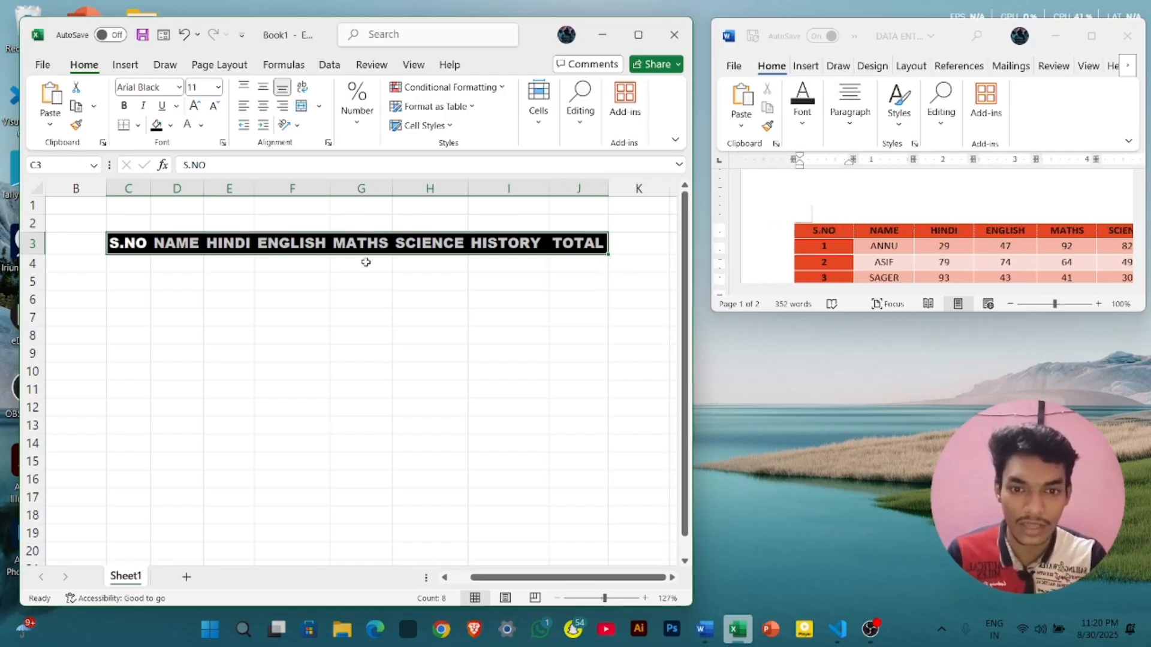
pyautogui.moveTo(120, 244); pyautogui.dragTo(574, 415)
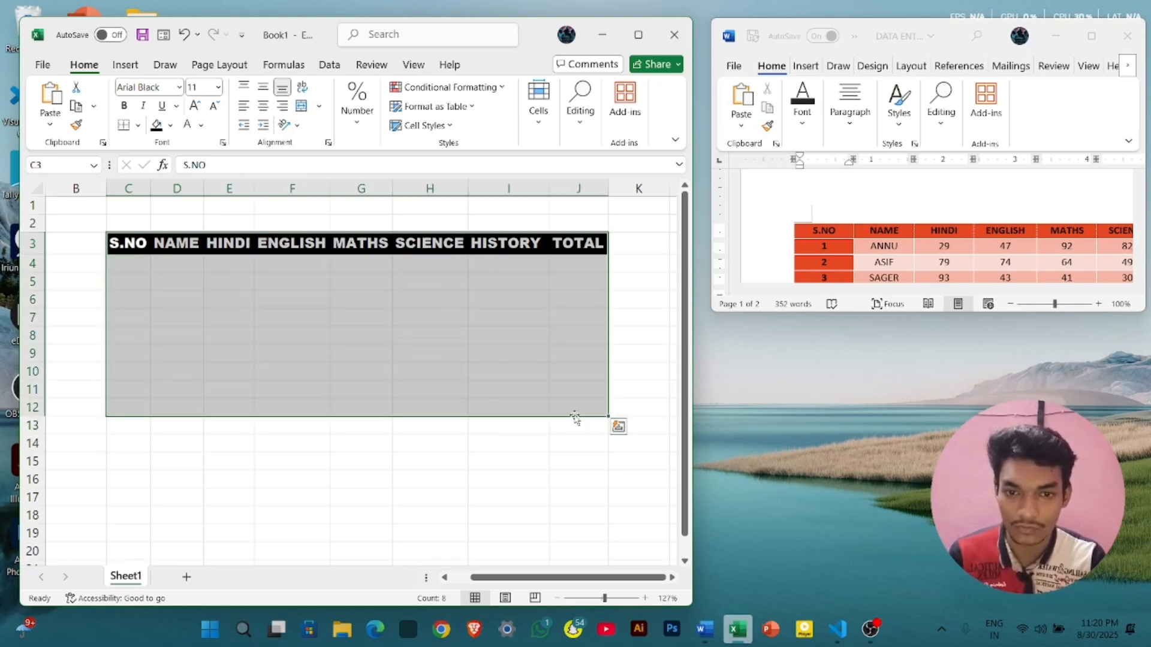
pyautogui.click(137, 126)
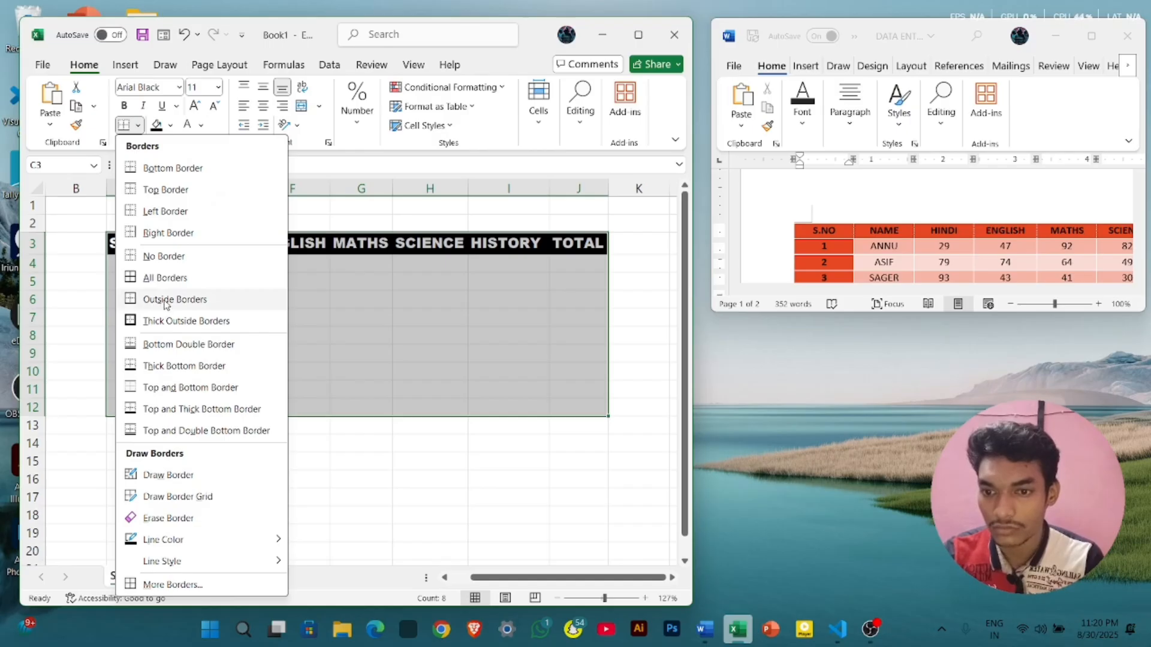
pyautogui.click(165, 277)
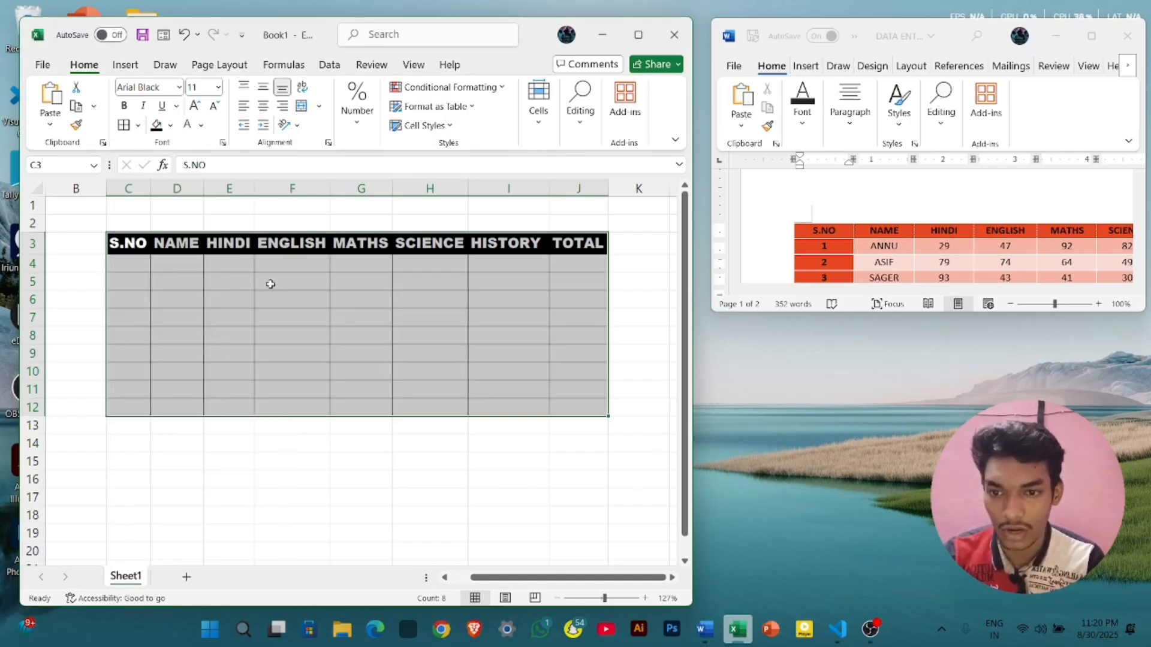
# - Fill the serial number cells C4:C12 with the standard red colour
pyautogui.click(130, 268)
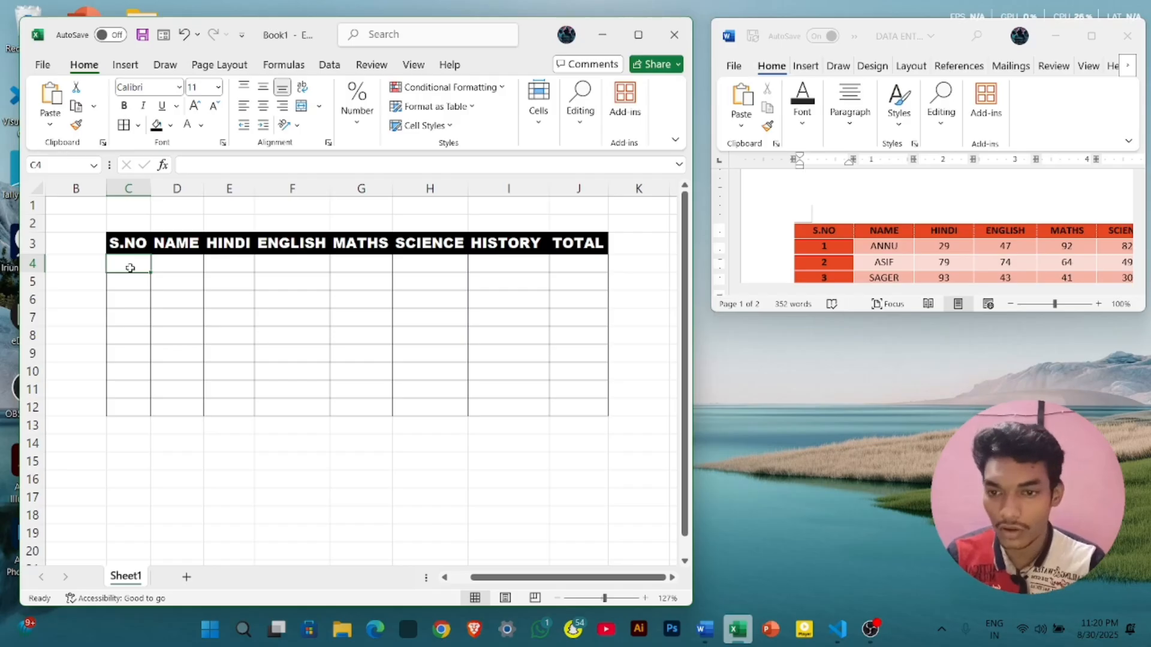
pyautogui.moveTo(137, 267); pyautogui.dragTo(141, 406)
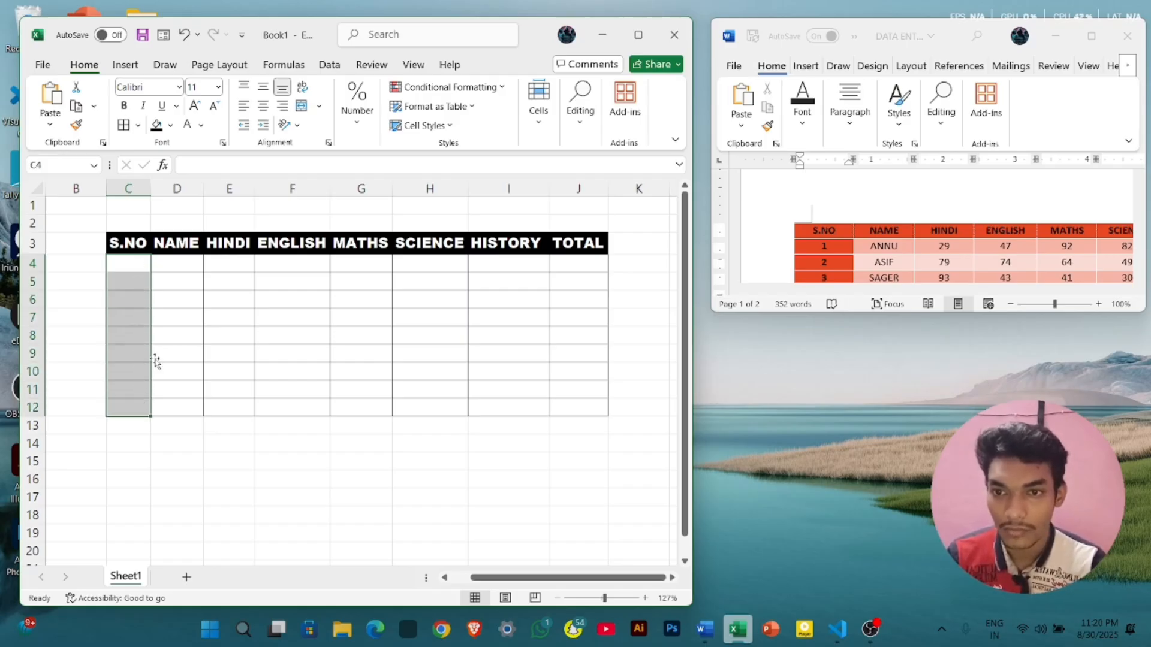
pyautogui.click(171, 125)
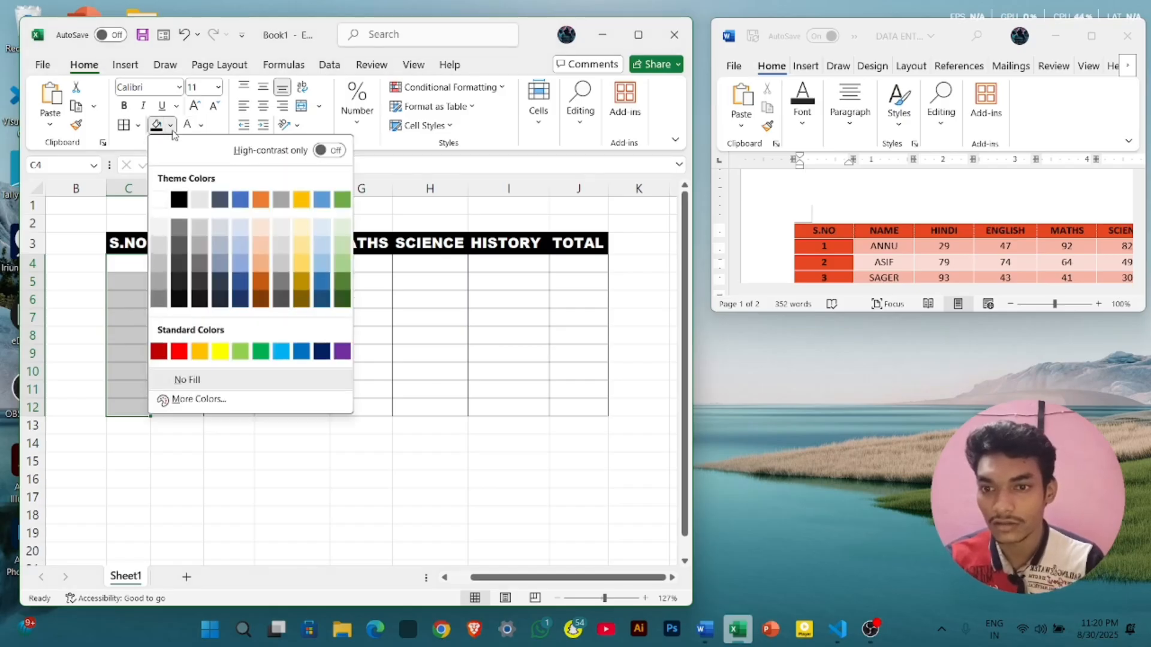
pyautogui.click(178, 352)
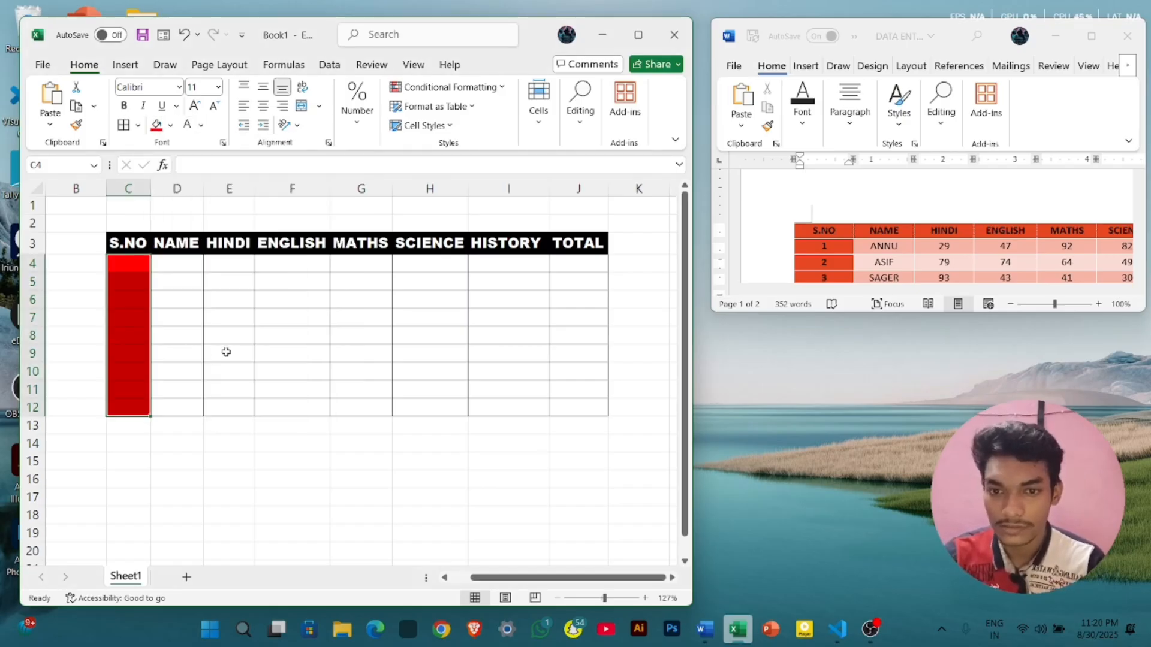
# - Enter the serial numbers 1, 2 and 3 in cells C4 to C6
pyautogui.click(138, 265)
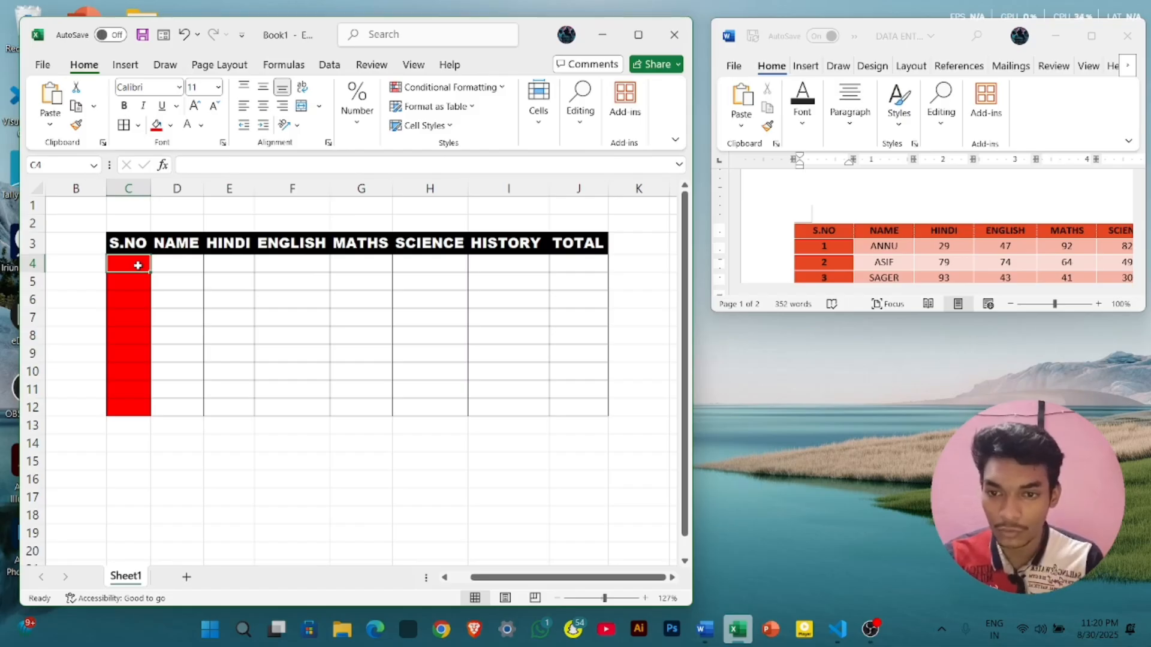
pyautogui.write('1')
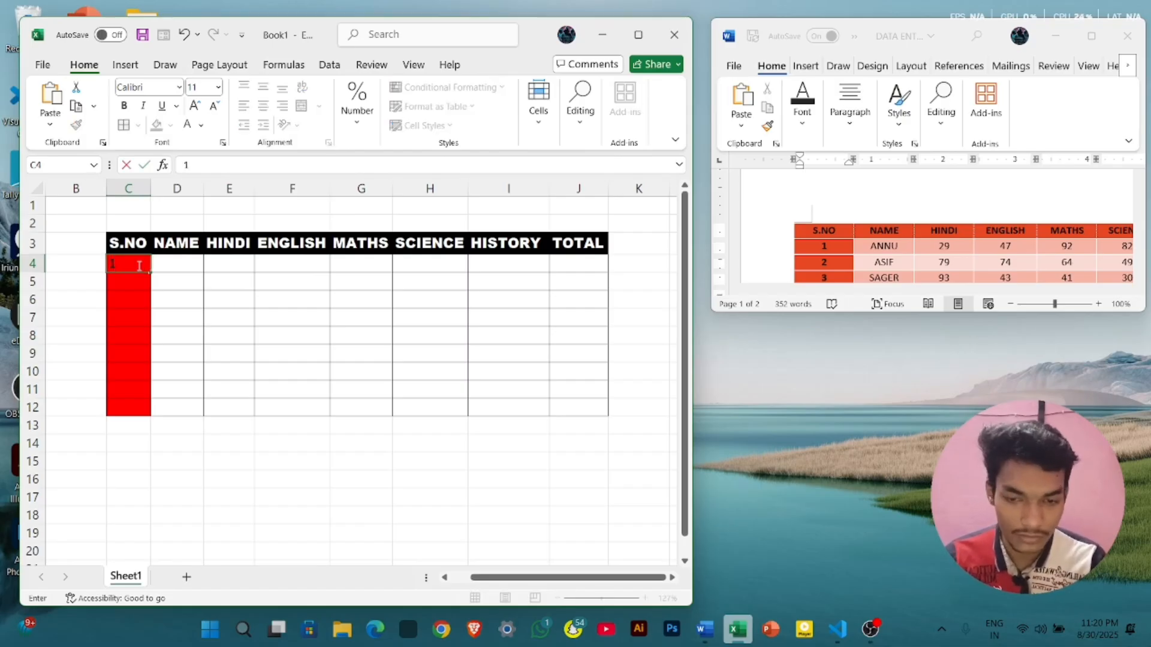
pyautogui.press('Return')
pyautogui.write('2')
pyautogui.press('Return')
pyautogui.write('3')
pyautogui.press('Return')
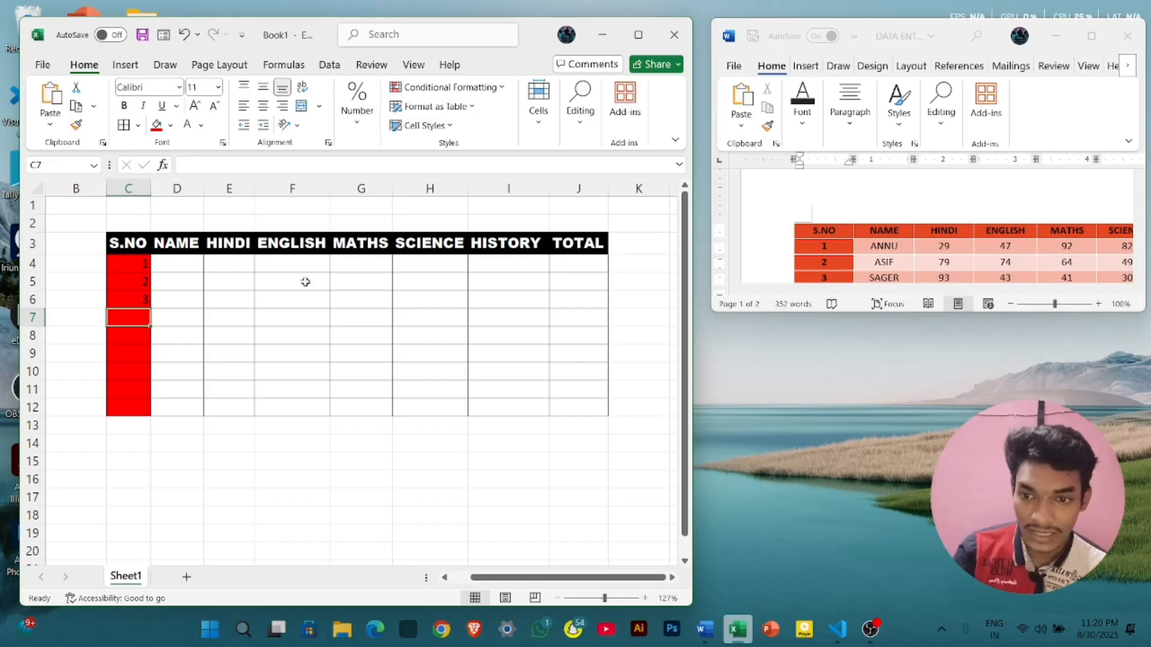
pyautogui.click(143, 301)
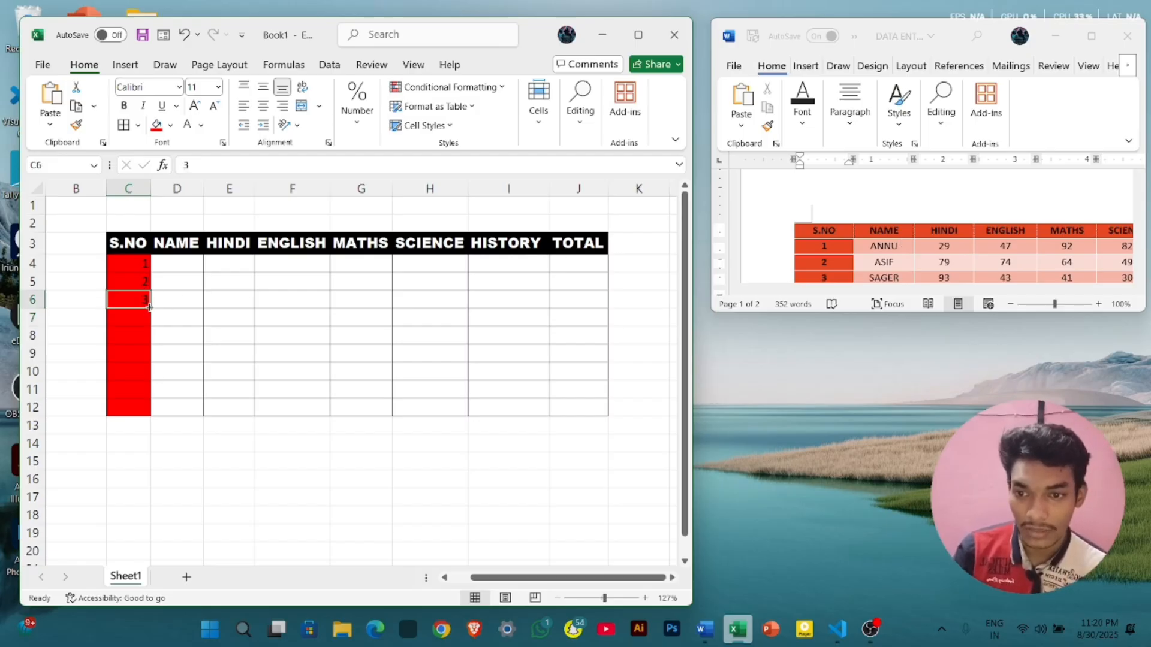
pyautogui.moveTo(133, 262); pyautogui.dragTo(134, 295)
pyautogui.scroll(5, 134, 295)
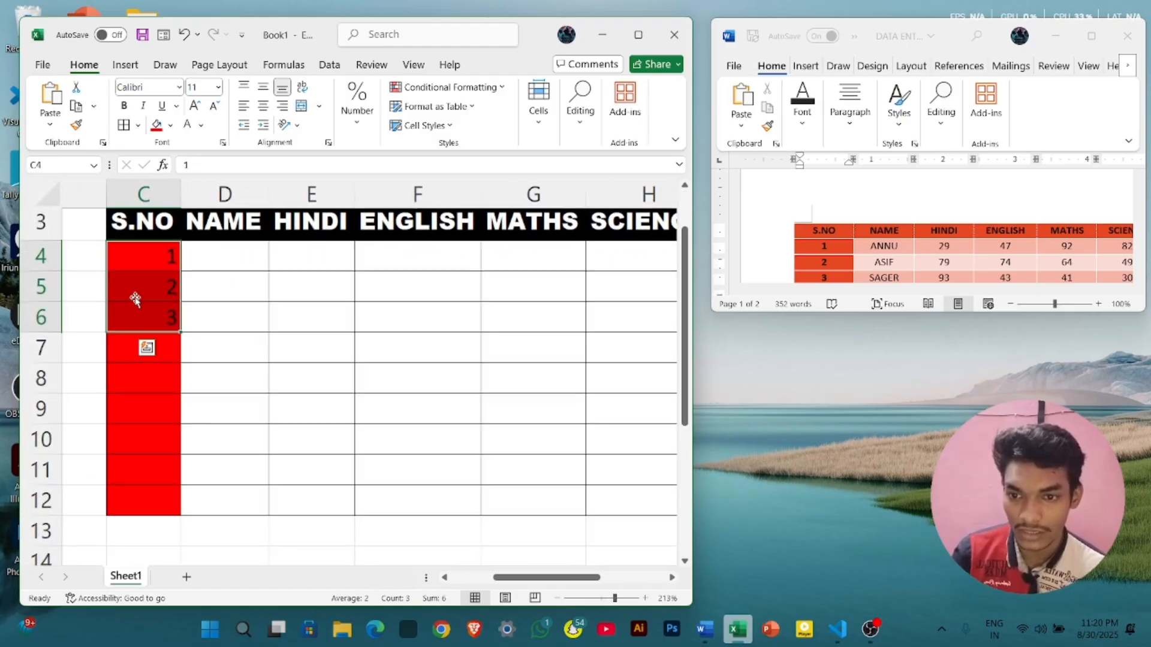
pyautogui.click(199, 313)
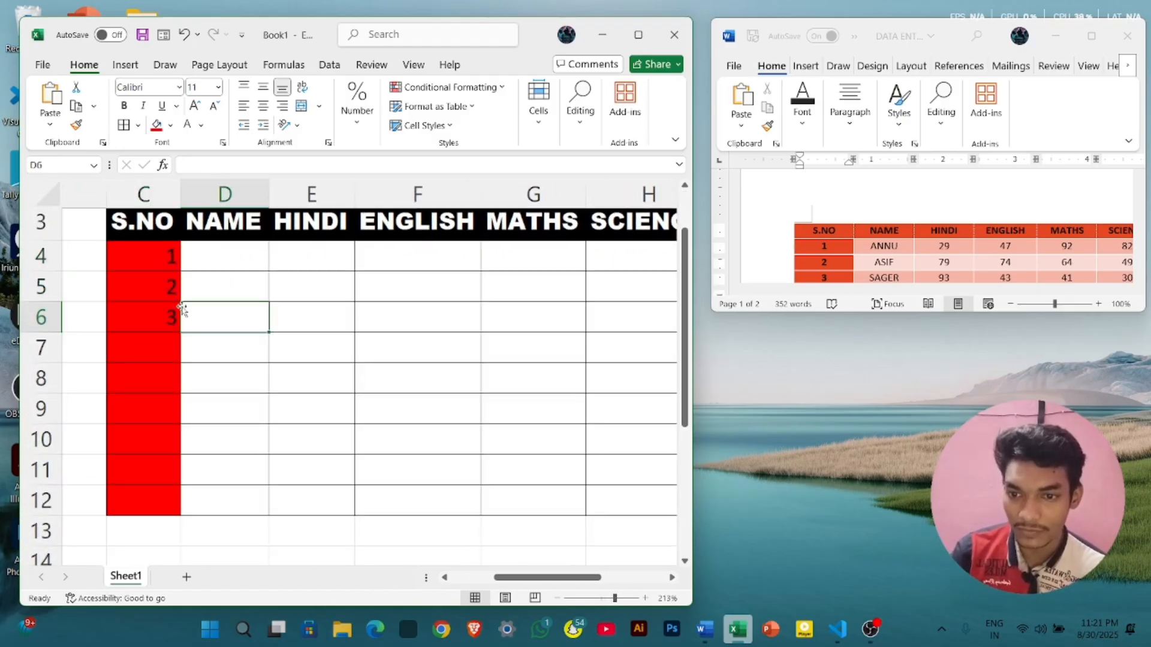
pyautogui.press('Up')
pyautogui.press('Up')
pyautogui.click(139, 259)
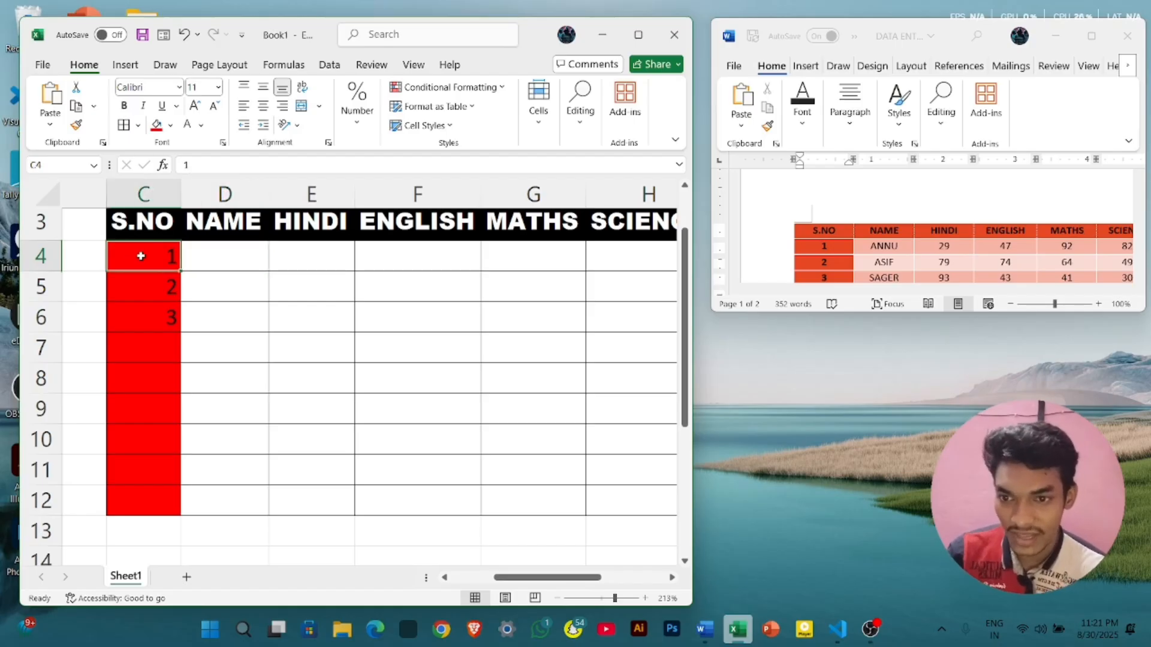
pyautogui.press('Right')
pyautogui.hotkey('shift', 'Down')
pyautogui.hotkey('shift', 'Down')
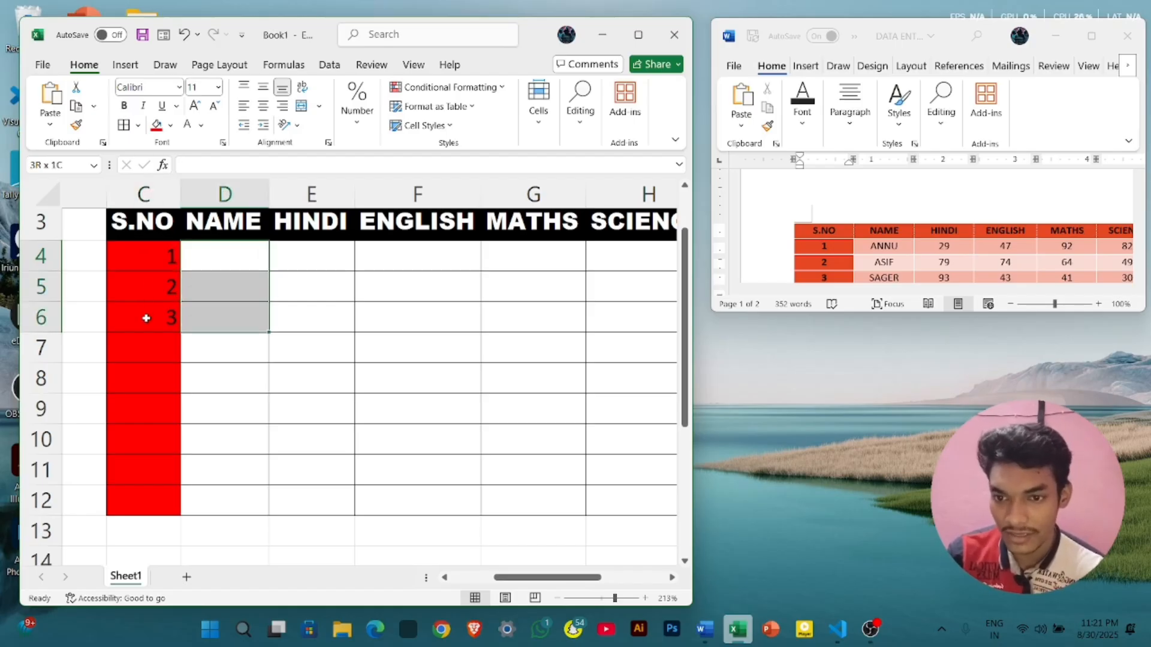
pyautogui.click(217, 323)
pyautogui.moveTo(195, 258); pyautogui.dragTo(133, 314)
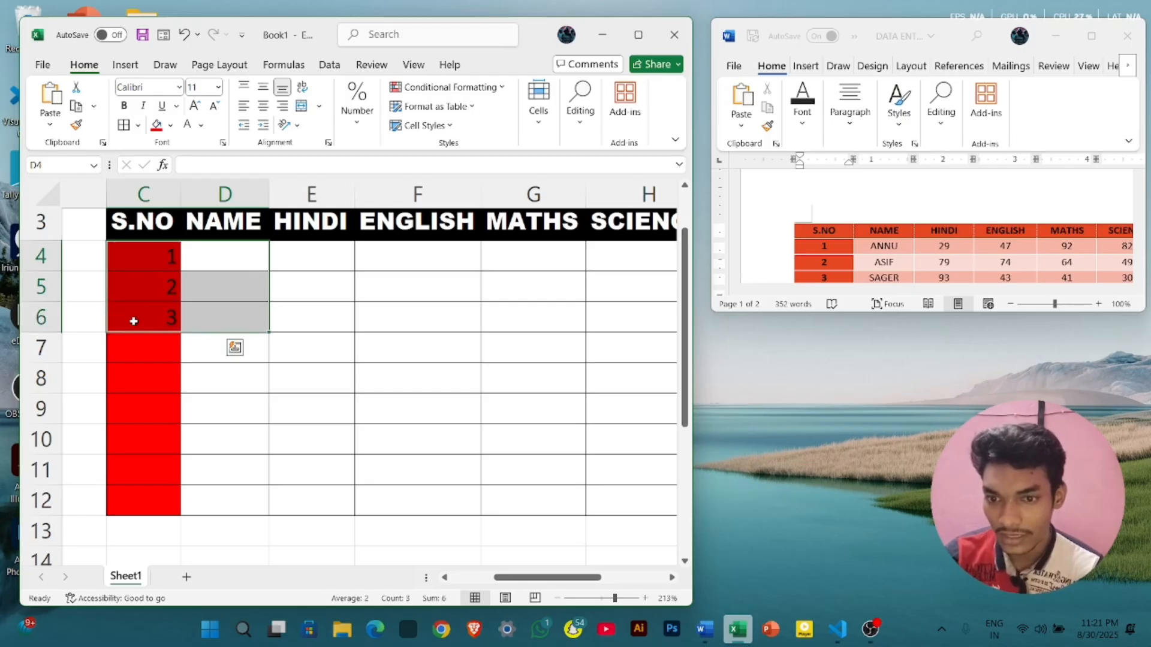
pyautogui.click(277, 347)
pyautogui.click(146, 260)
pyautogui.press('Right')
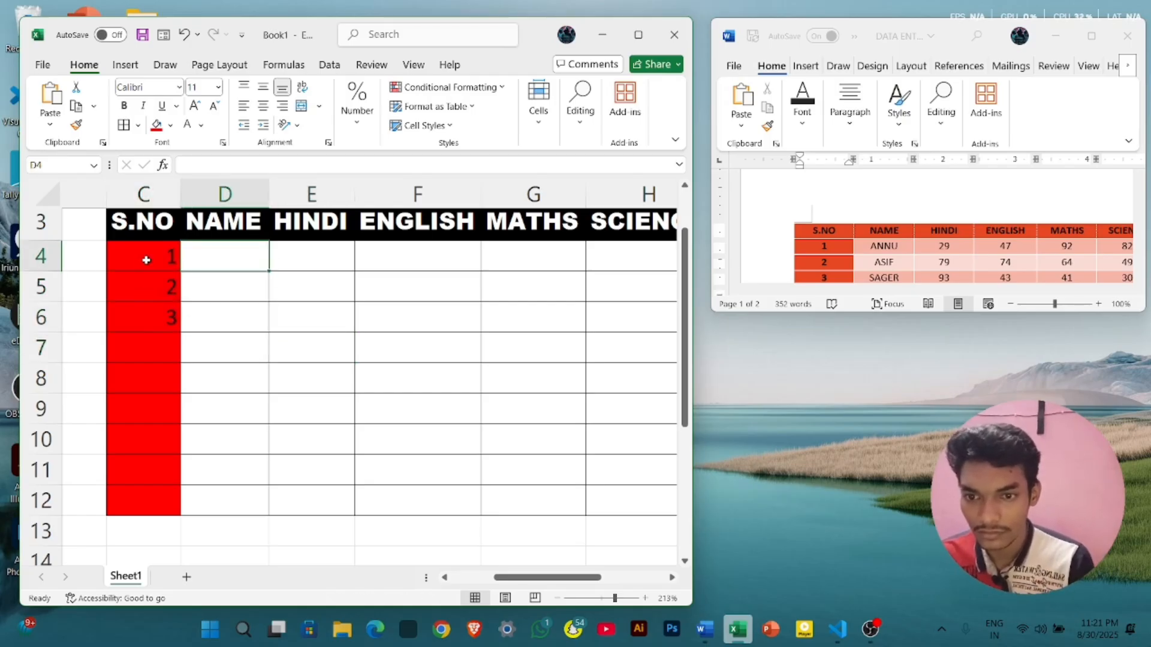
pyautogui.hotkey('shift', 'Down')
pyautogui.hotkey('shift', 'Down')
pyautogui.scroll(-4, 139, 313)
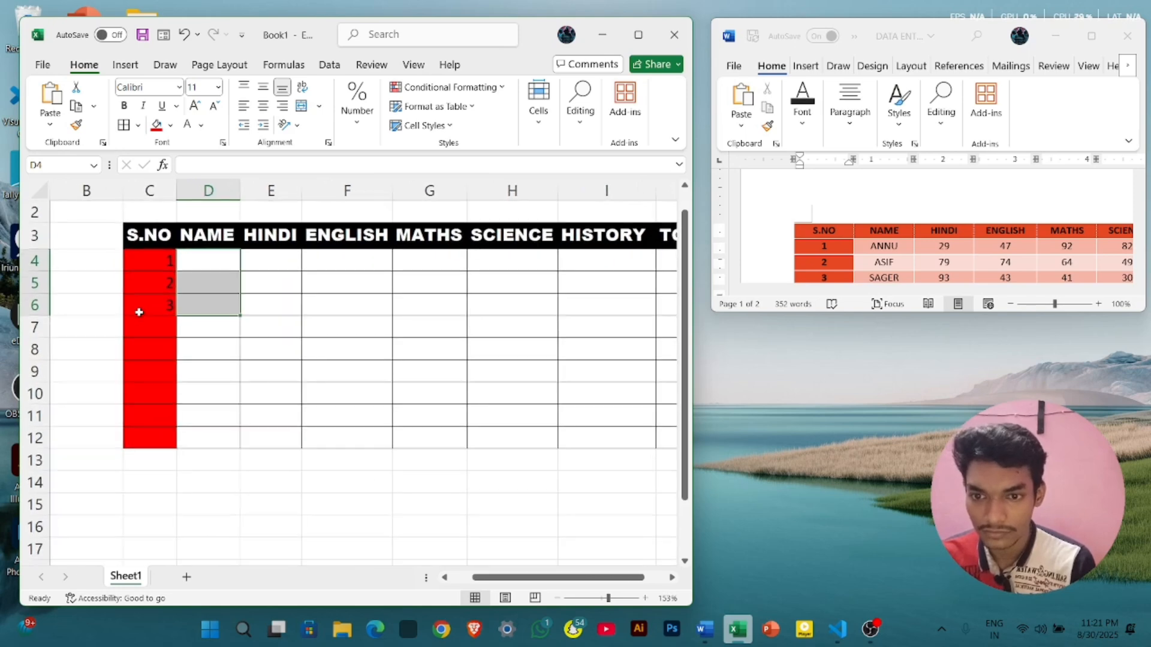
# - Extend the serial number series from C4:C6 down to C12 with AutoFill, numbering the rows 1 to 9
pyautogui.click(154, 255)
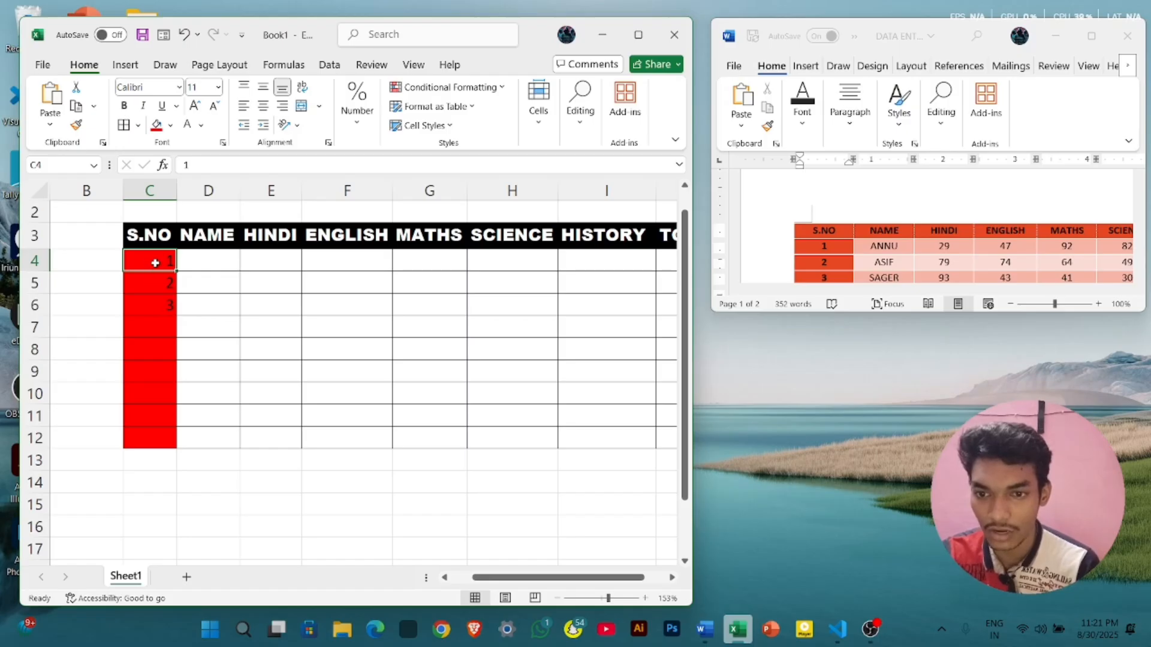
pyautogui.moveTo(156, 260); pyautogui.dragTo(157, 306)
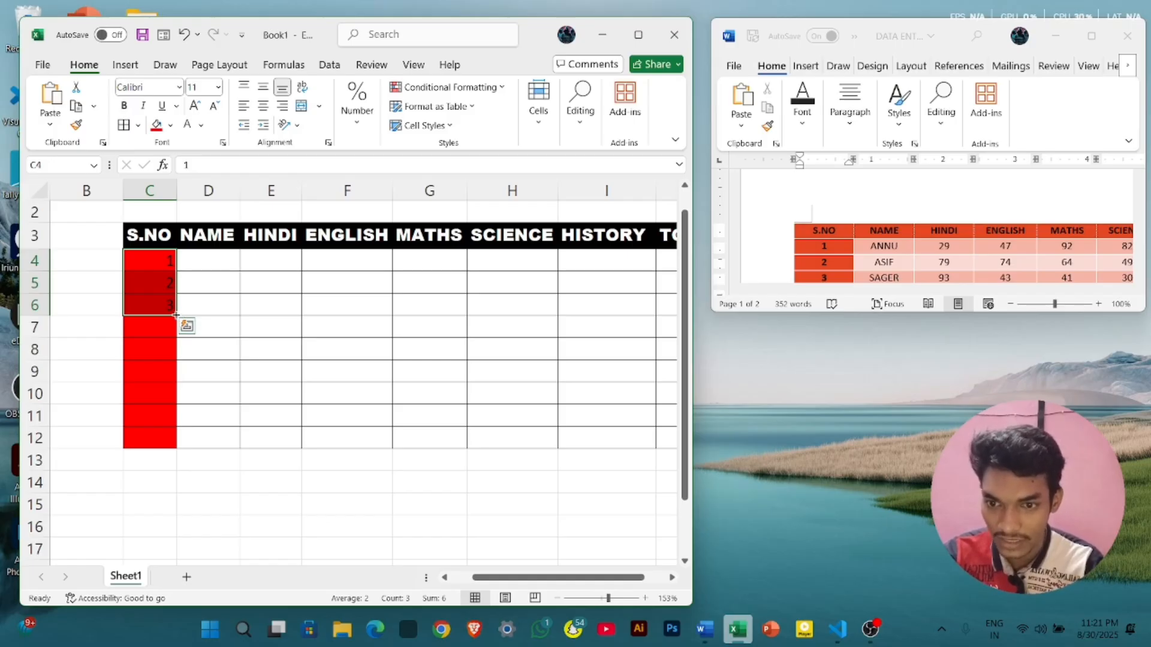
pyautogui.scroll(5, 177, 315)
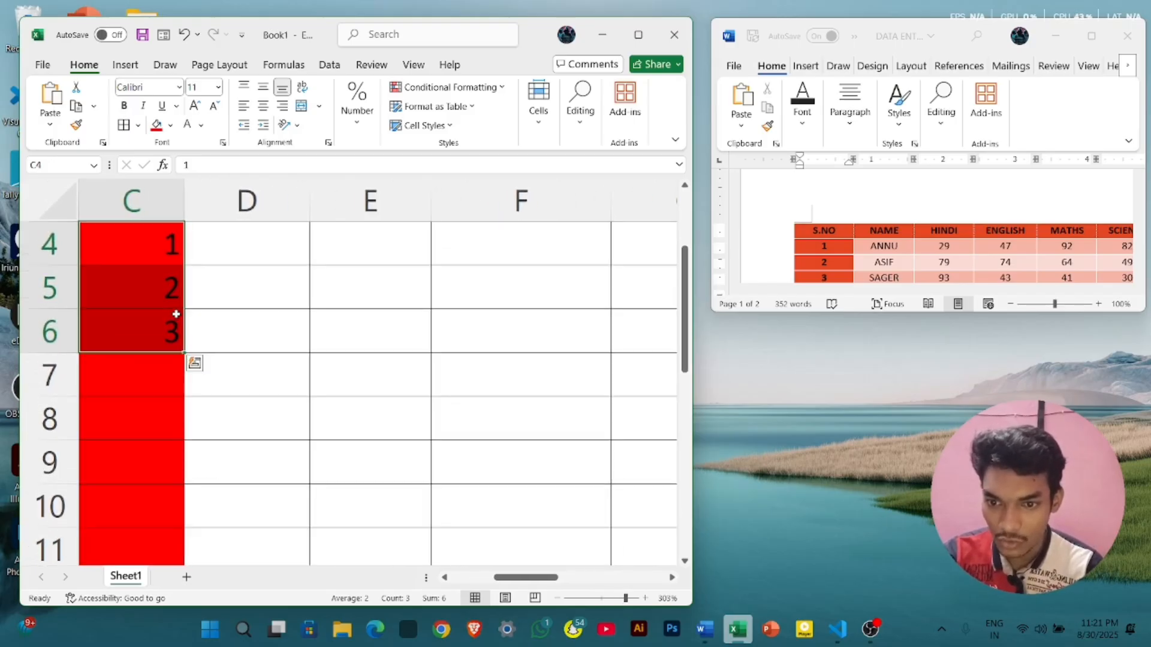
pyautogui.scroll(-1, 176, 315)
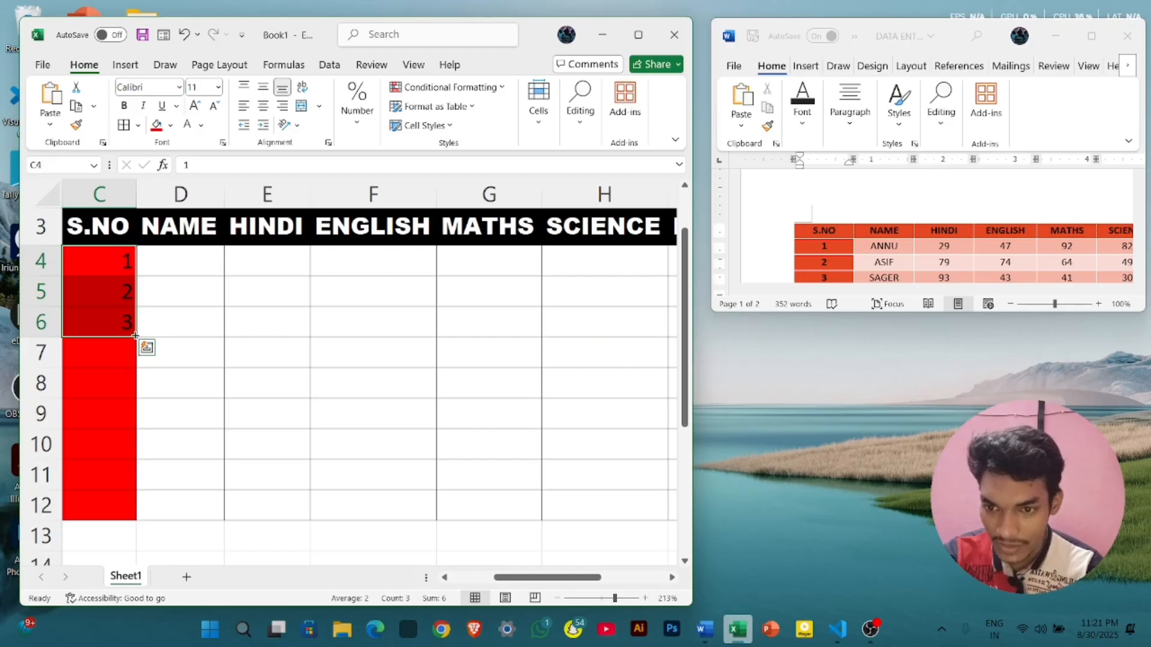
pyautogui.moveTo(136, 337); pyautogui.dragTo(133, 510)
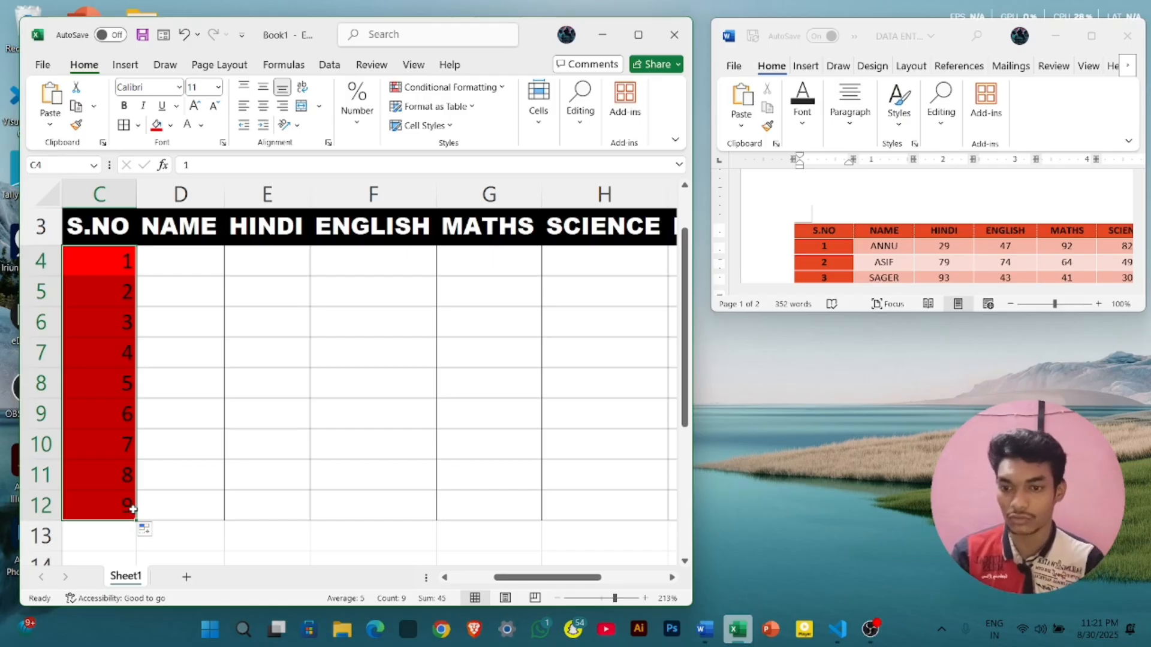
pyautogui.scroll(-4, 270, 453)
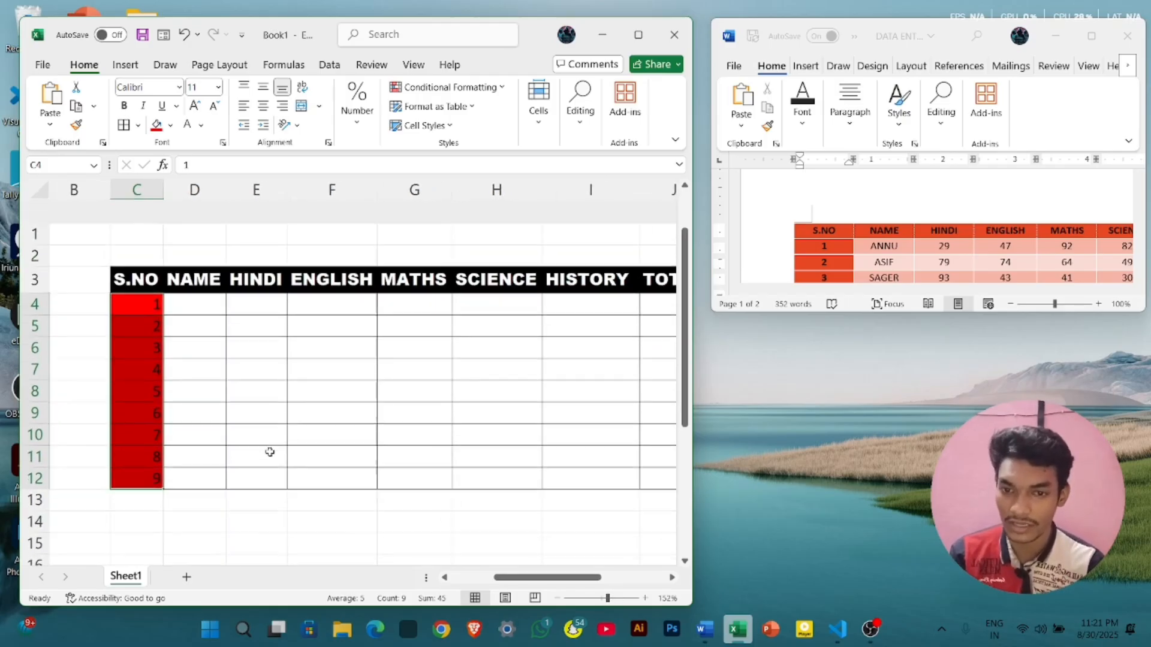
# - Enter the first student's name in D4, with the HINDI mark 29 in E4 and the ENGLISH mark 47 in F4
pyautogui.click(221, 277)
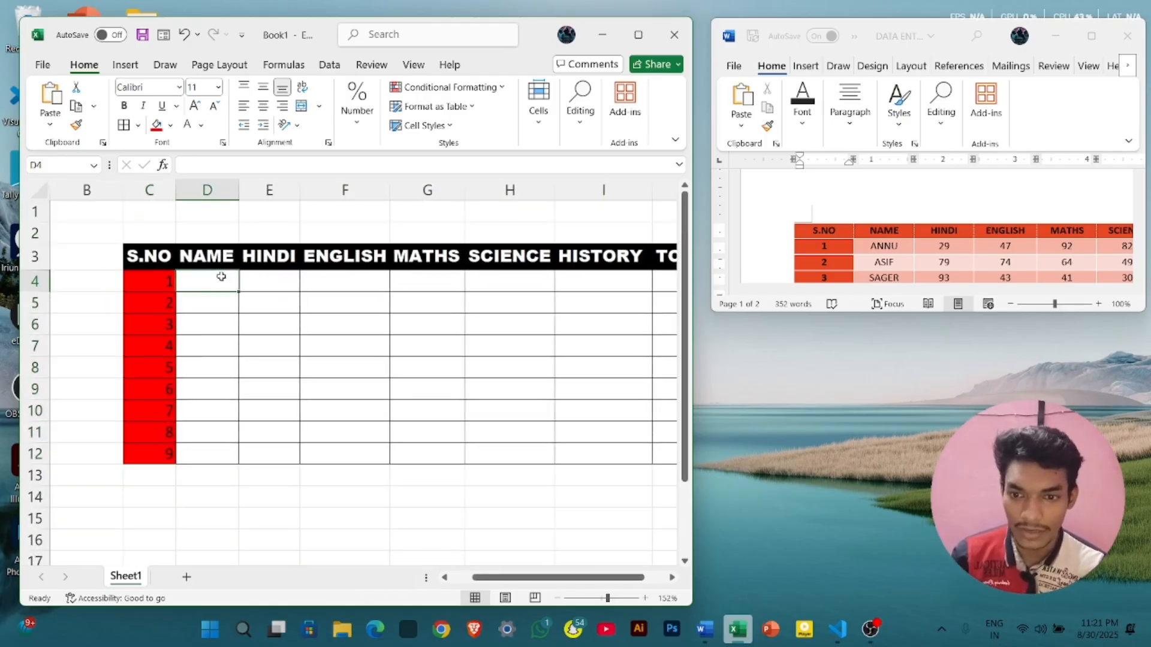
pyautogui.write('ANNU')
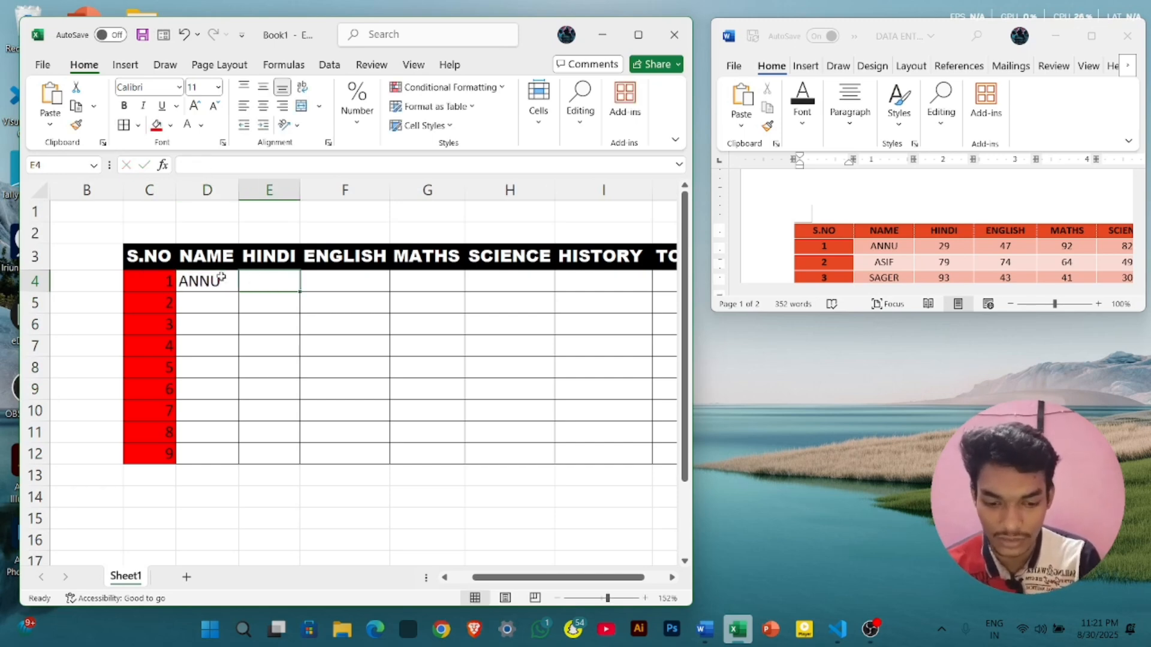
pyautogui.write('29')
pyautogui.press('Tab')
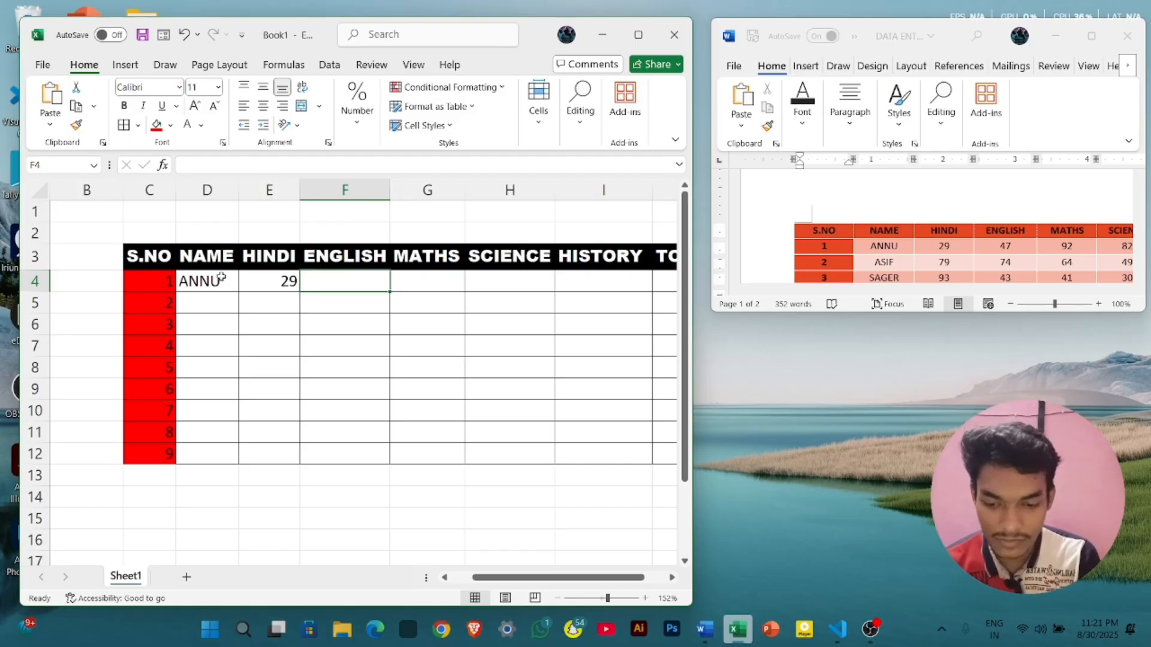
pyautogui.write('47')
pyautogui.press('Tab')
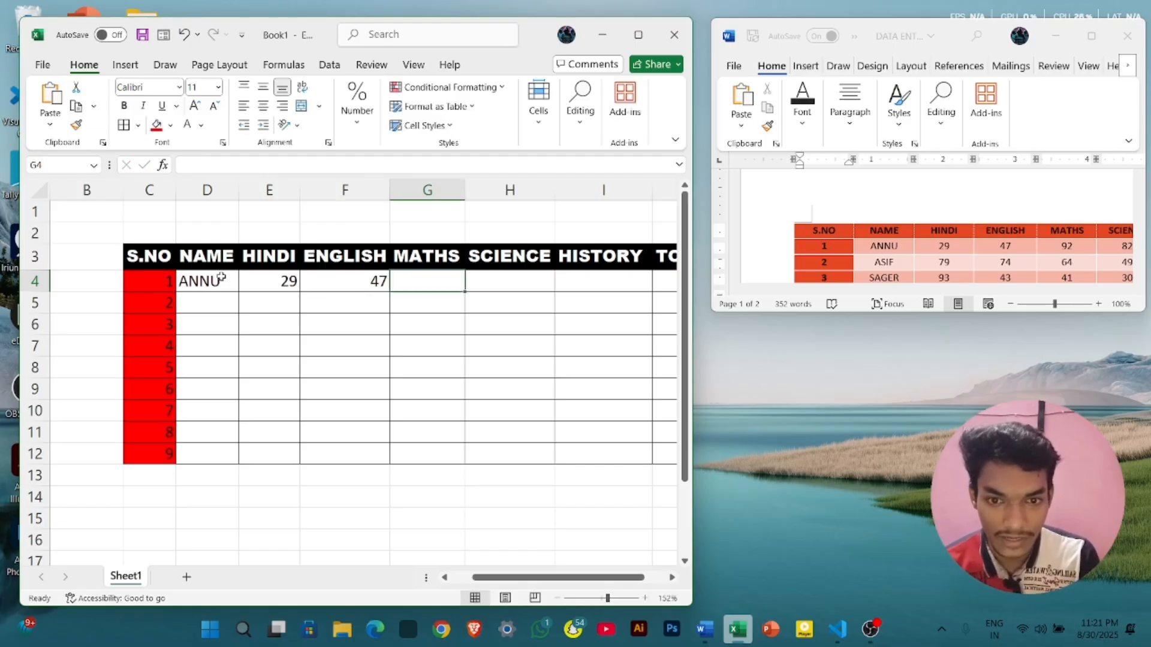
# - Add the first student's MATHS mark 92 in G4 and SCIENCE mark 82 in H4, following the Word table
pyautogui.write('92')
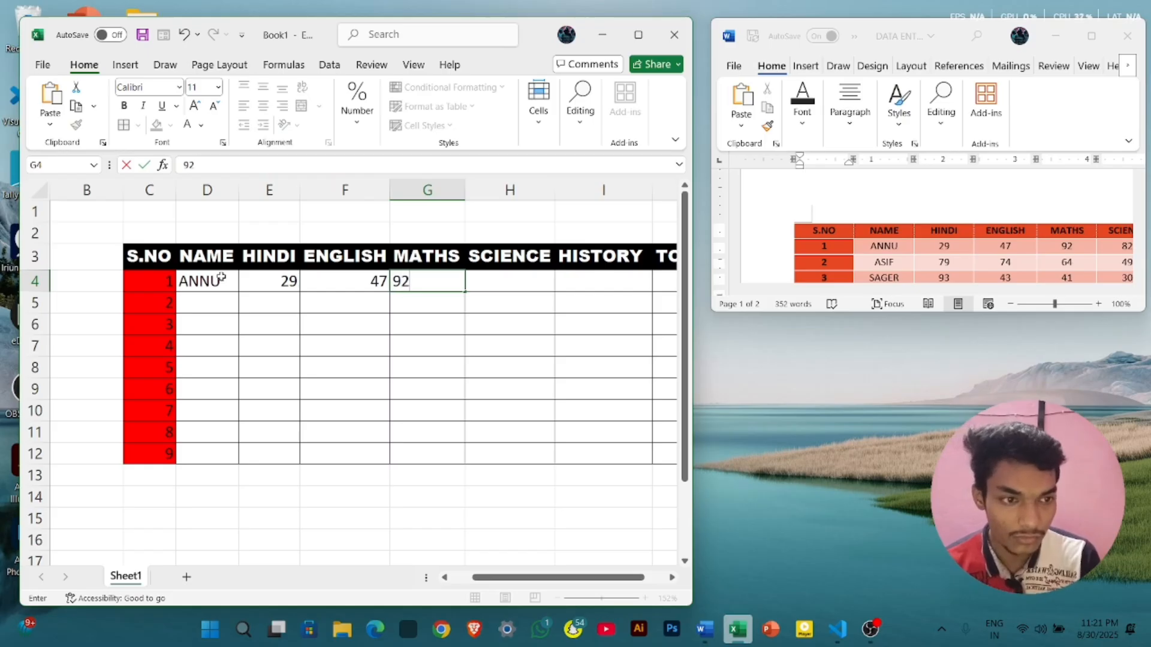
pyautogui.hscroll(3, 904, 219)
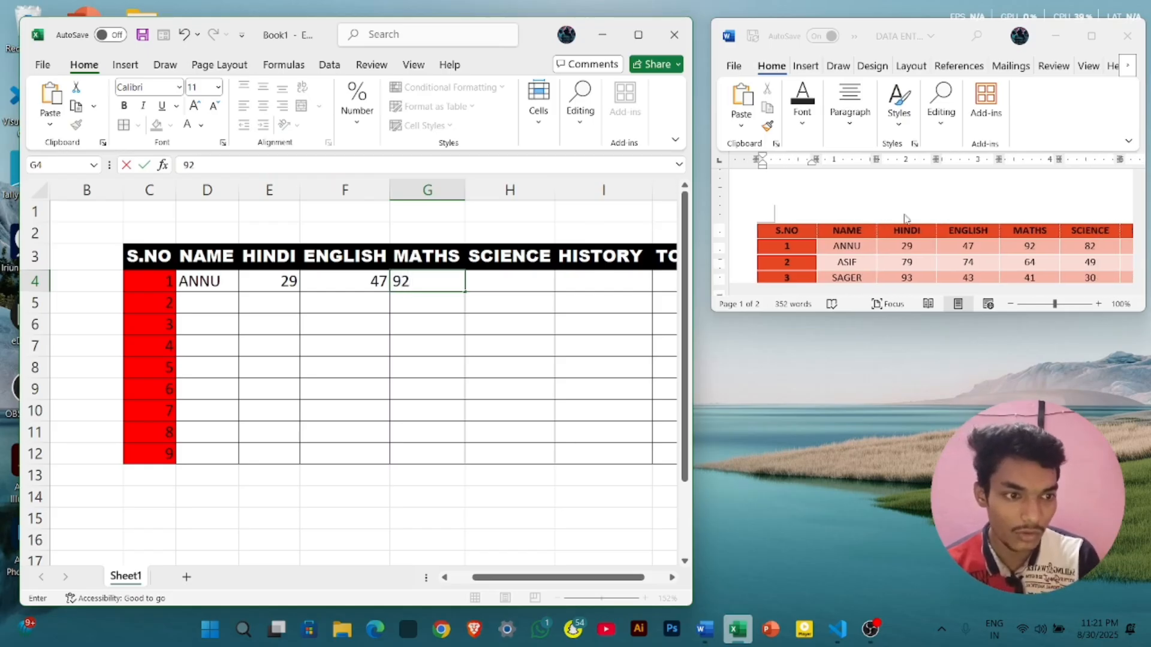
pyautogui.hscroll(5, 905, 219)
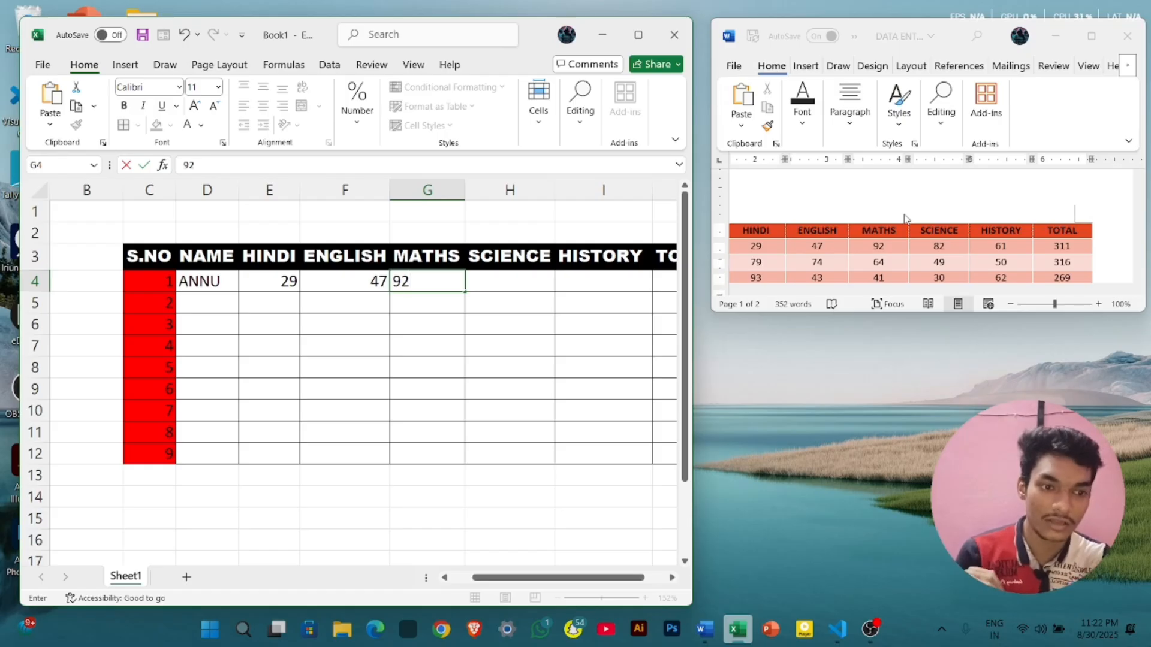
pyautogui.click(490, 286)
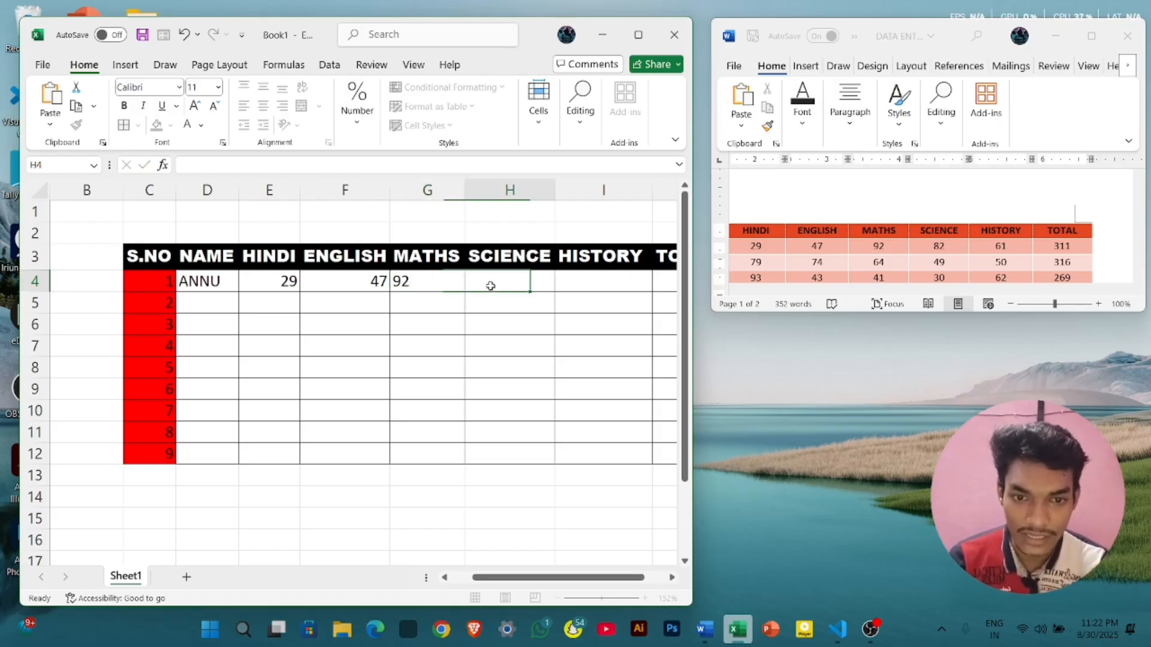
pyautogui.write('82')
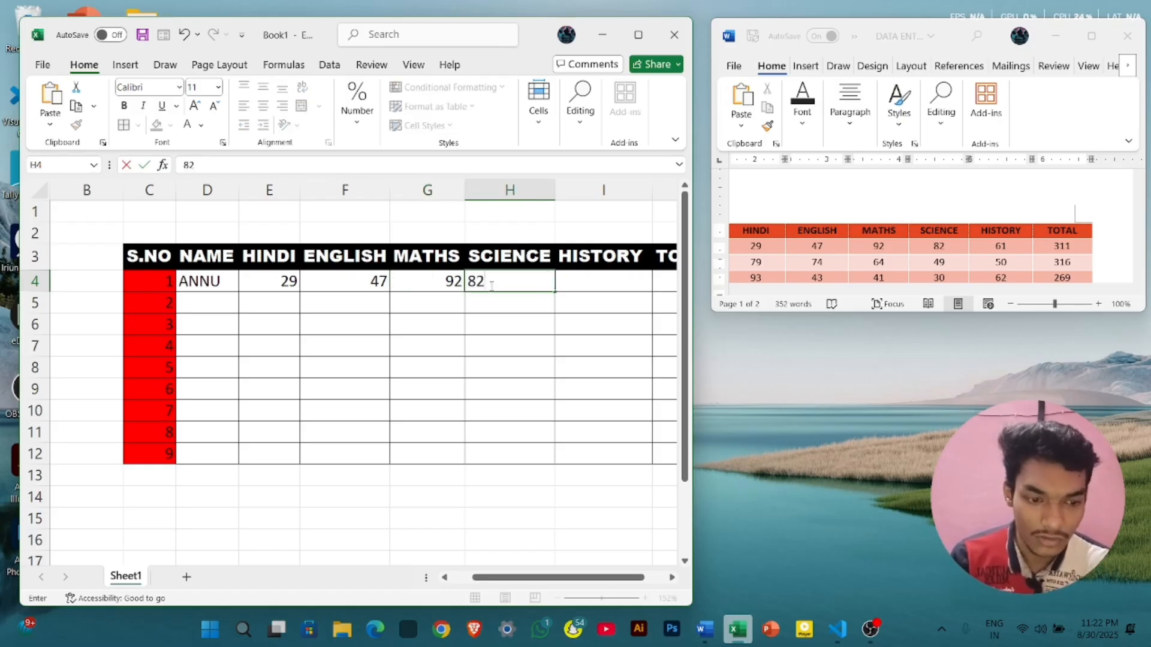
pyautogui.press('Tab')
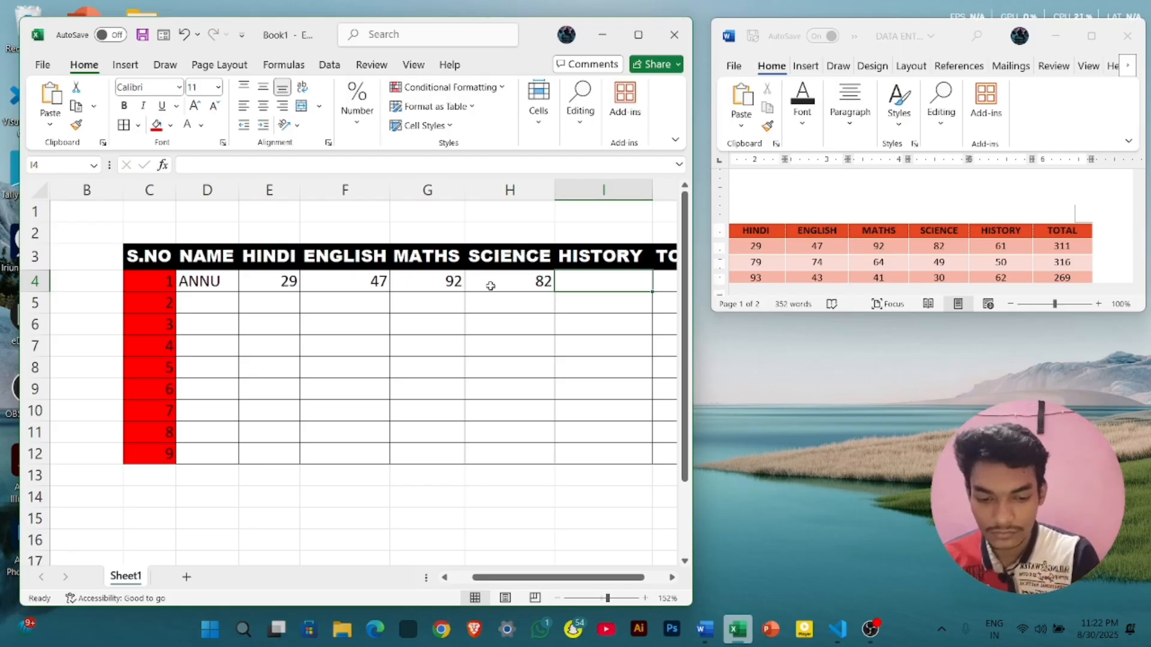
# - Complete the first student's row with the HISTORY mark 61 in I4 and the TOTAL 311 in J4
pyautogui.write('61')
pyautogui.press('Tab')
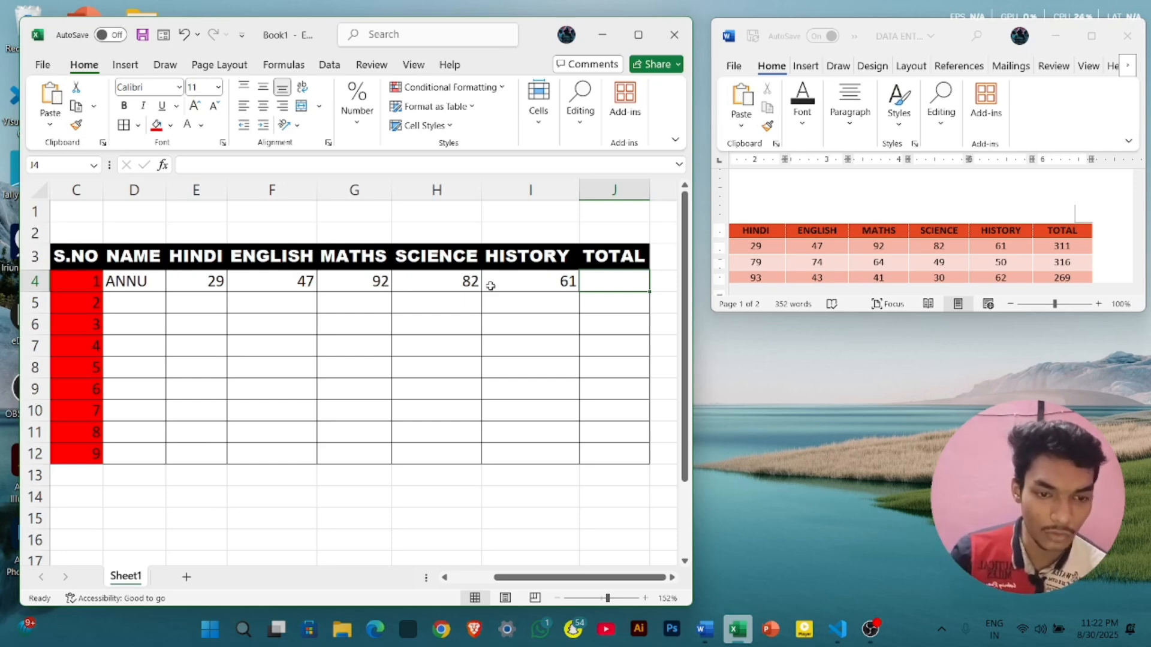
pyautogui.write('311')
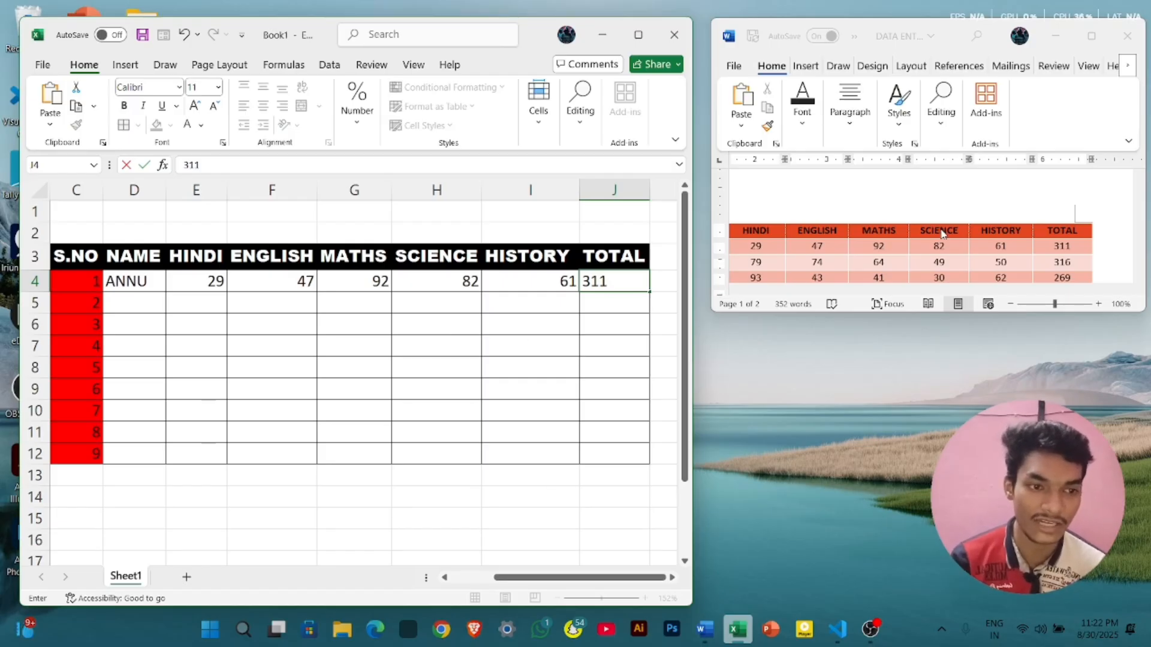
# - Enter the second student's name in D5, with the HINDI mark 79 in E5 and the ENGLISH mark 74 in F5
pyautogui.scroll(-1, 941, 233)
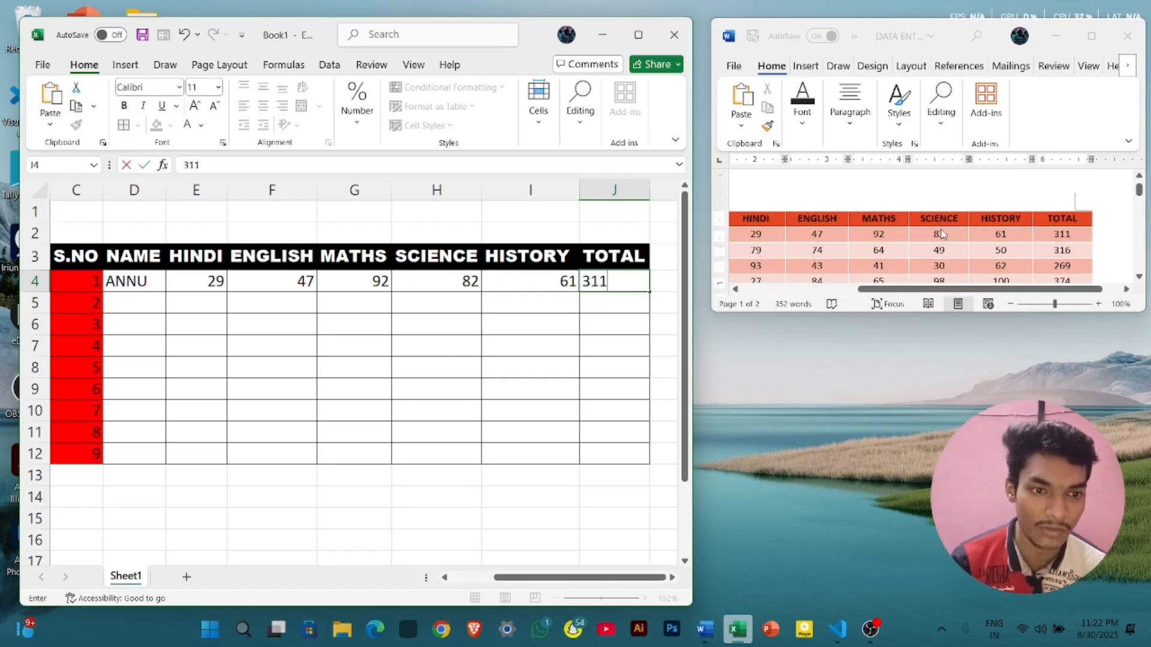
pyautogui.keyDown('ctrl'); pyautogui.scroll(-2, 941, 233); pyautogui.keyUp('ctrl')
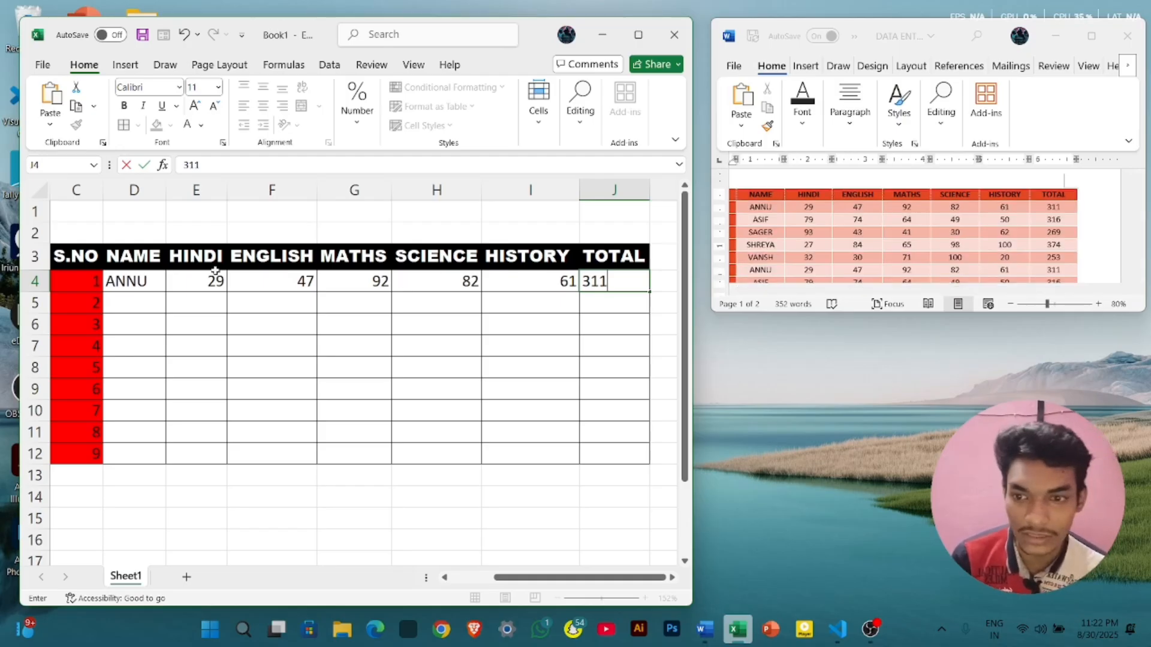
pyautogui.click(123, 308)
pyautogui.write('AS')
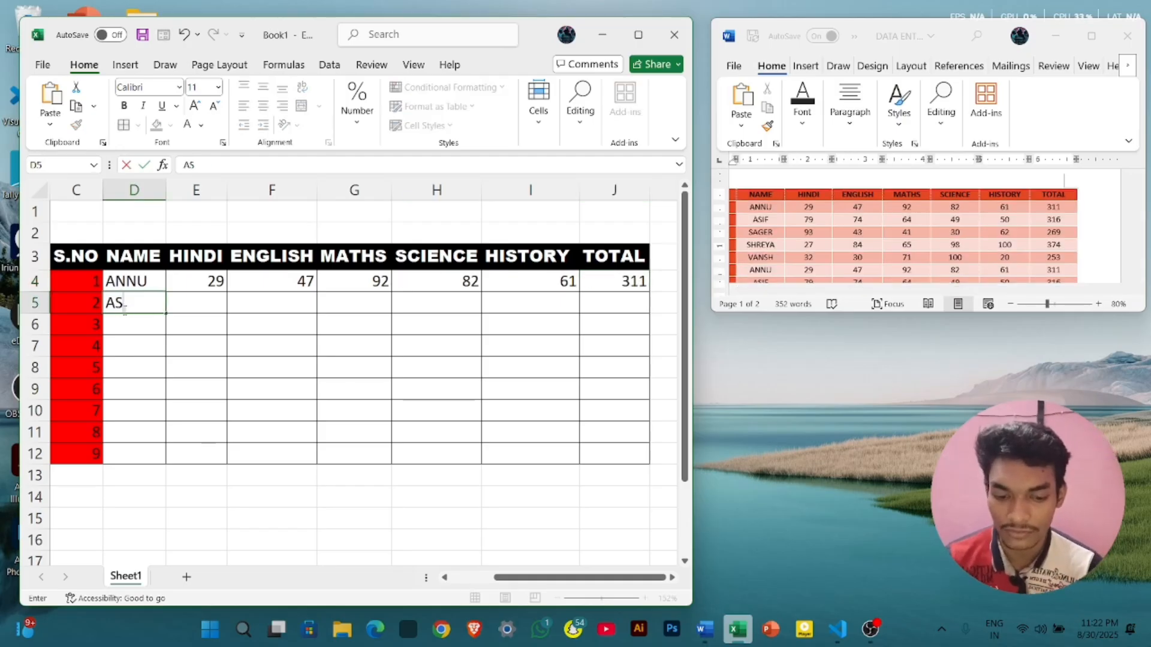
pyautogui.write('IF')
pyautogui.press('Tab')
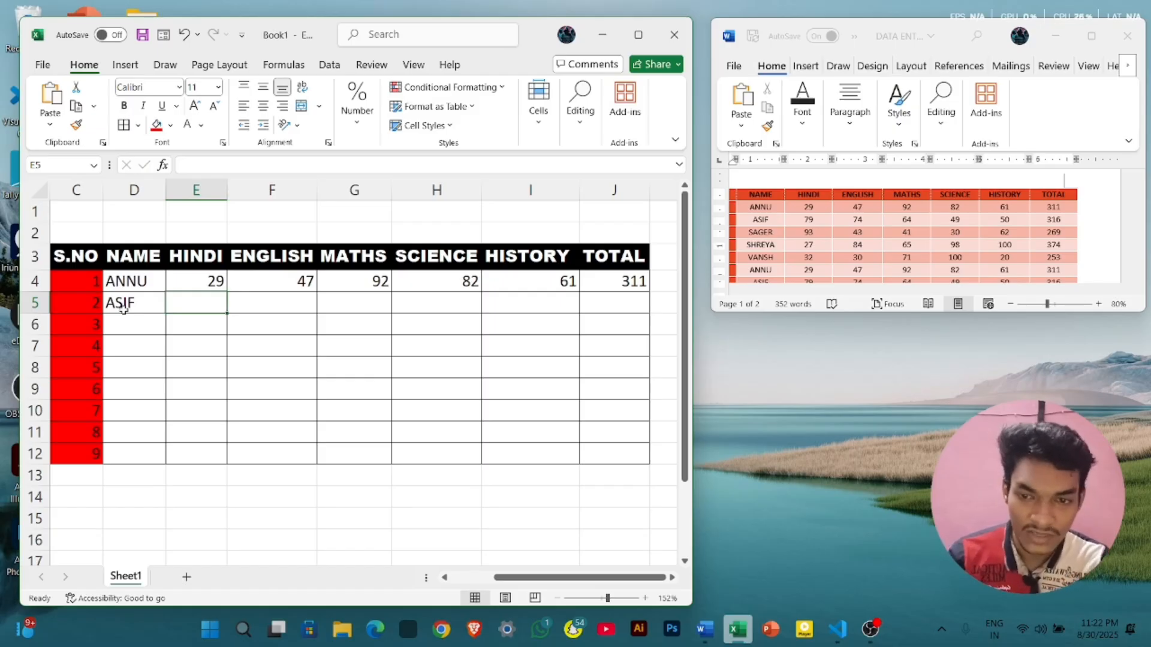
pyautogui.write('79')
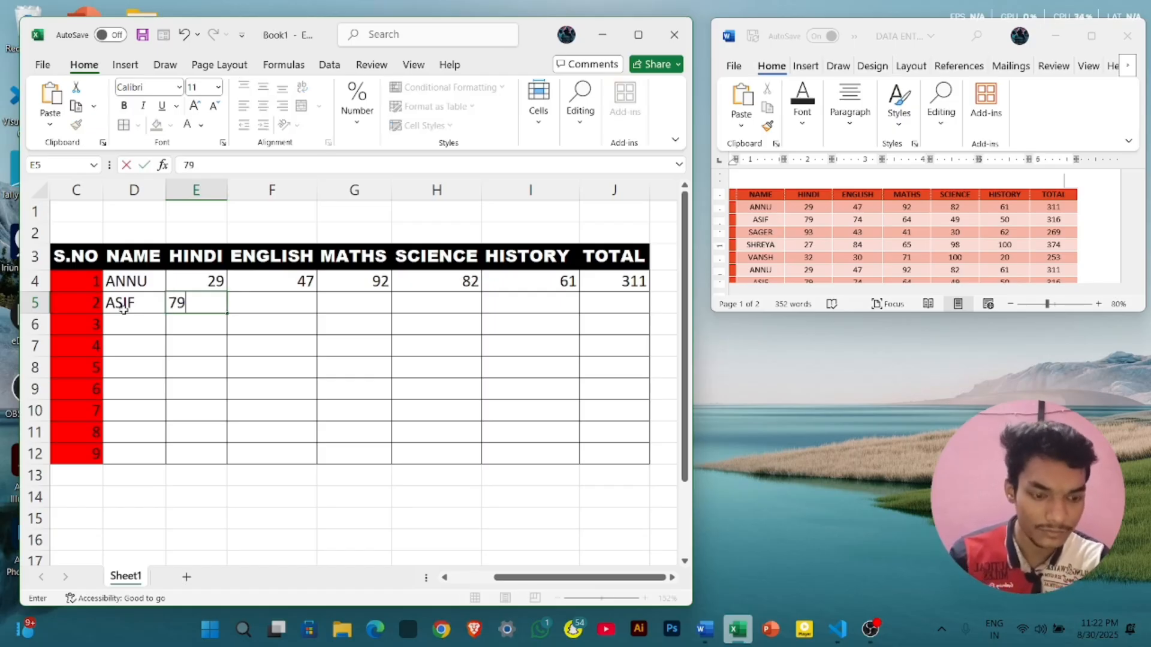
pyautogui.press('Tab')
pyautogui.write('7')
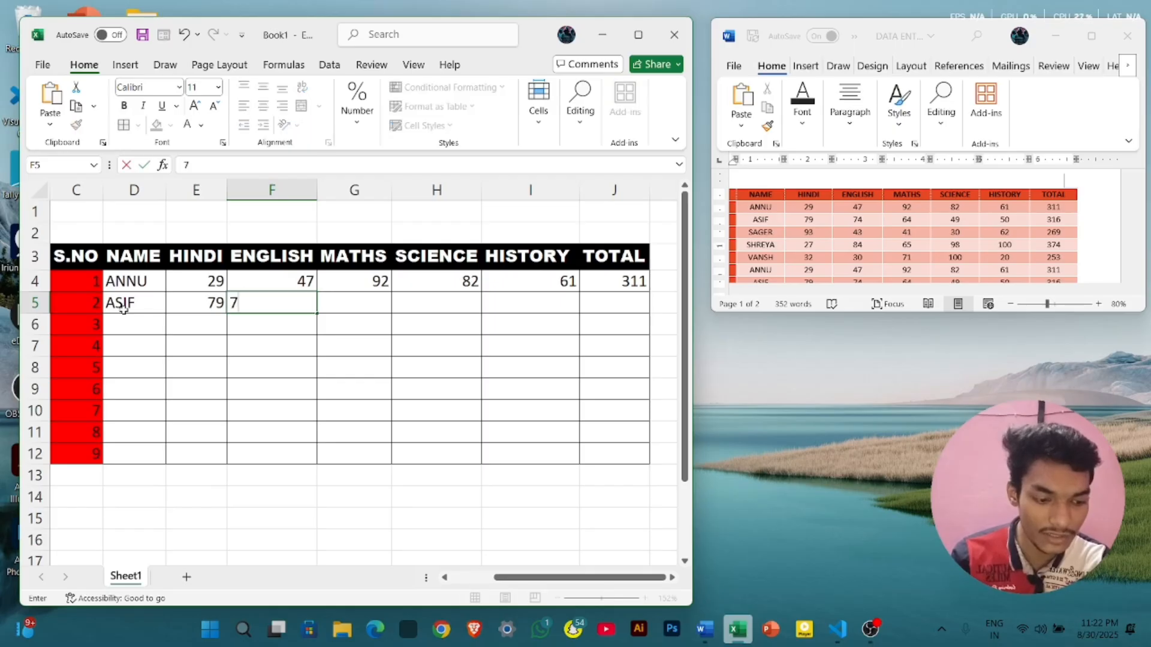
pyautogui.write('4')
pyautogui.press('Tab')
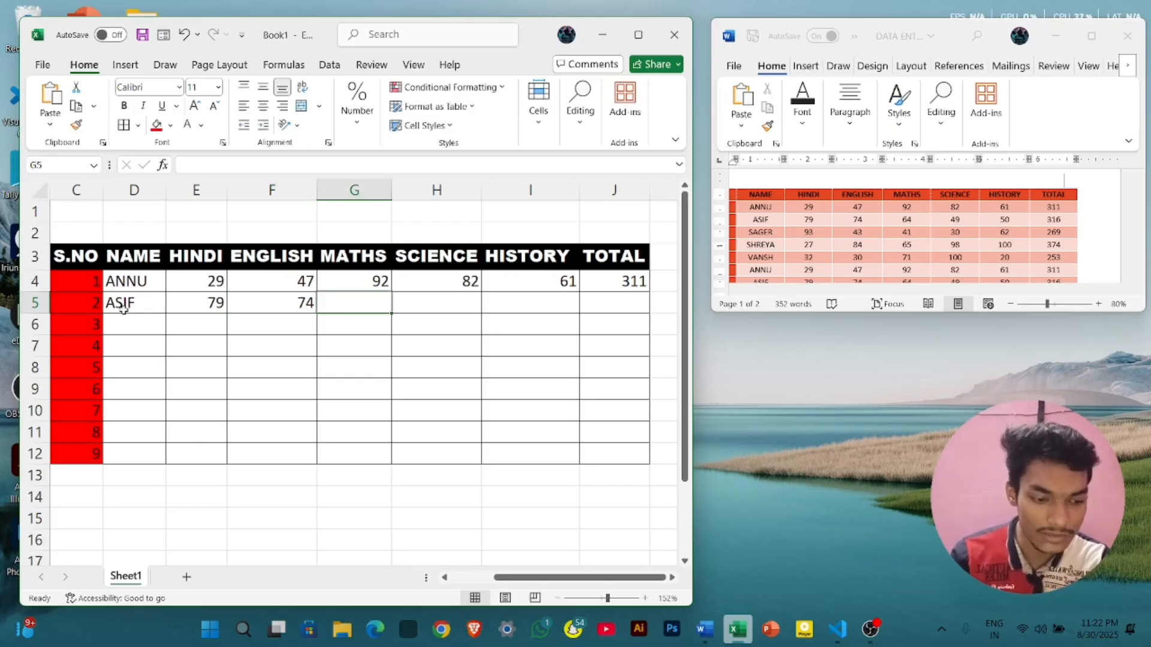
# - Complete the second student's row with MATHS 64 in G5, SCIENCE 49 in H5, HISTORY 50 in I5 and TOTAL 316 in J5
pyautogui.write('64')
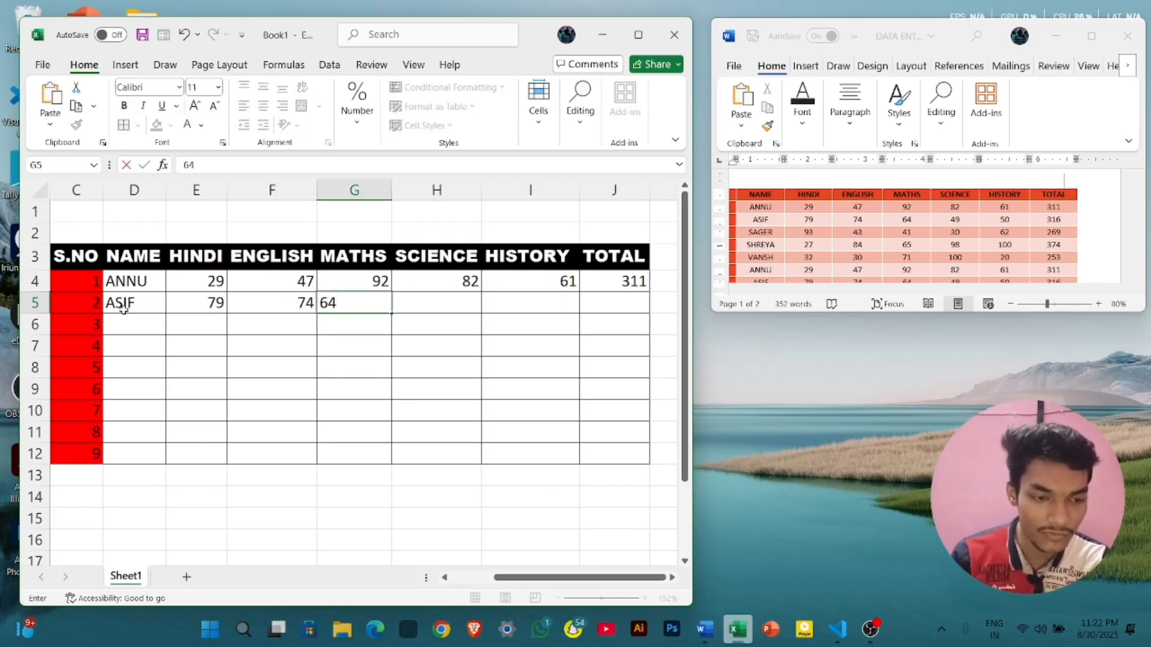
pyautogui.press('Tab')
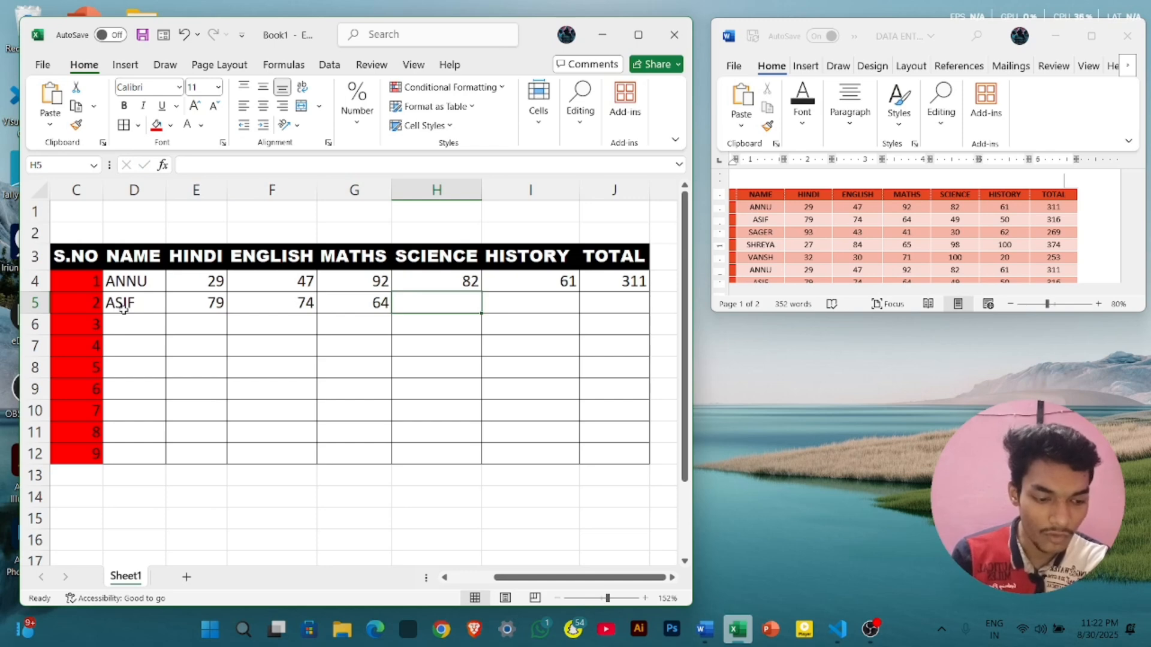
pyautogui.write('49')
pyautogui.press('Tab')
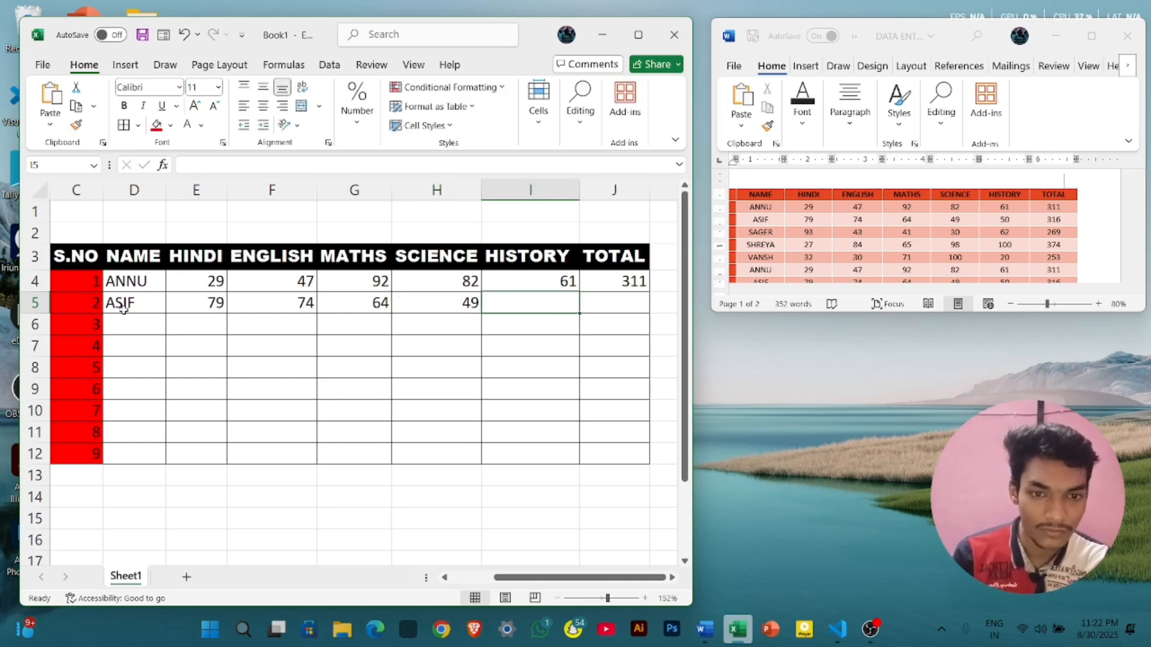
pyautogui.write('50')
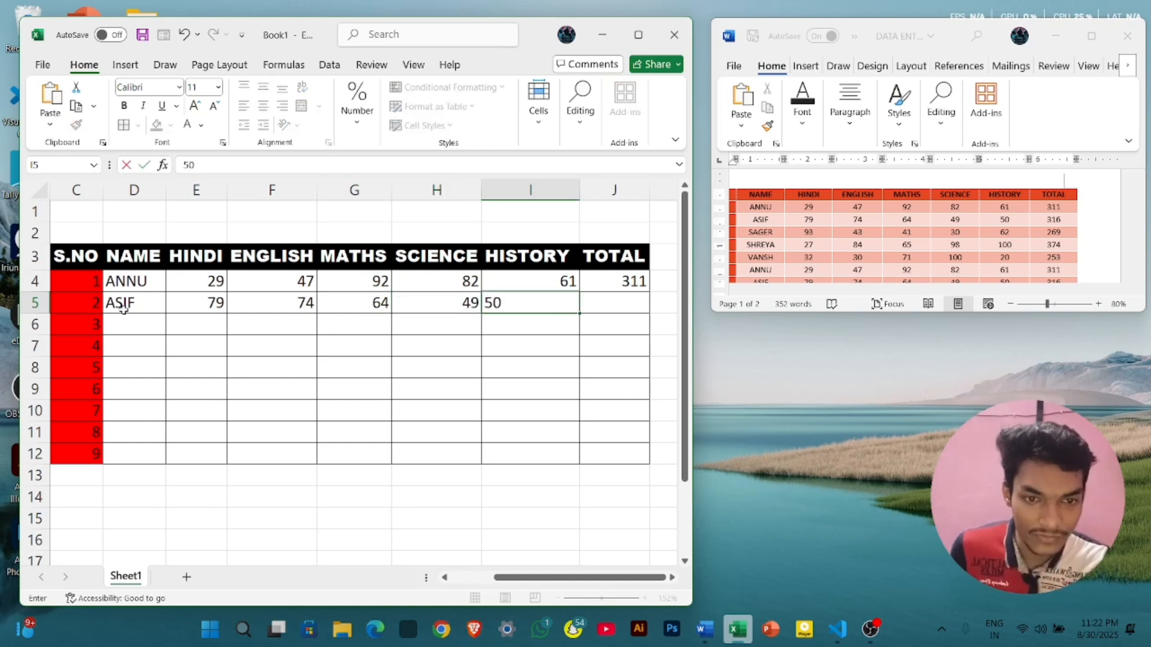
pyautogui.press('Tab')
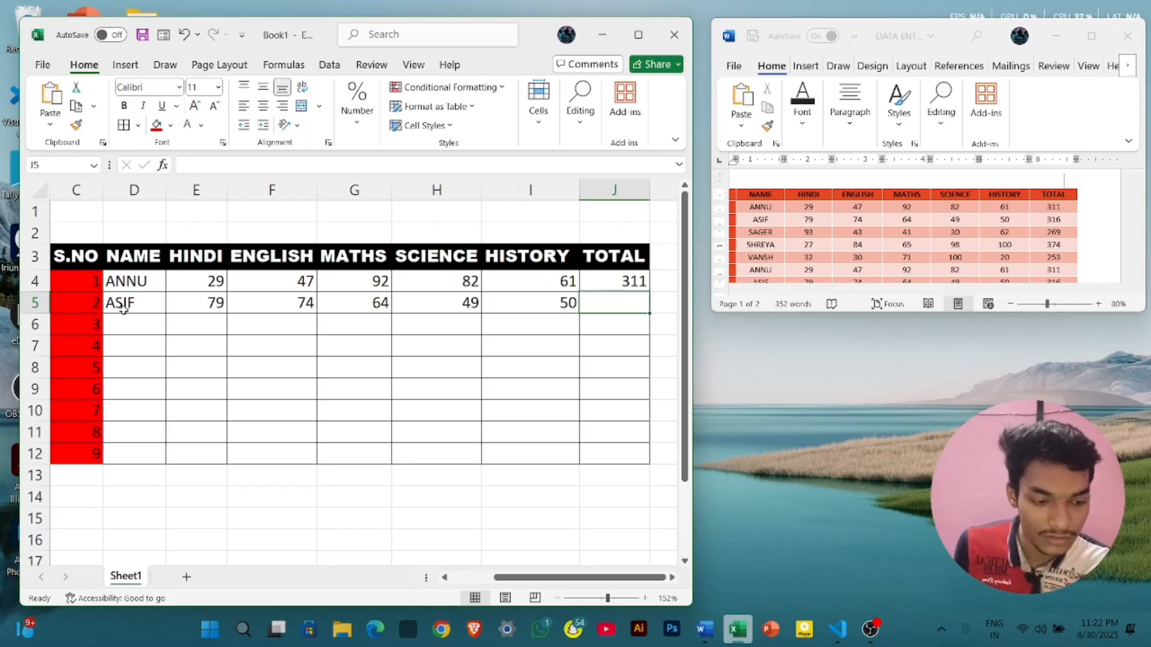
pyautogui.write('316')
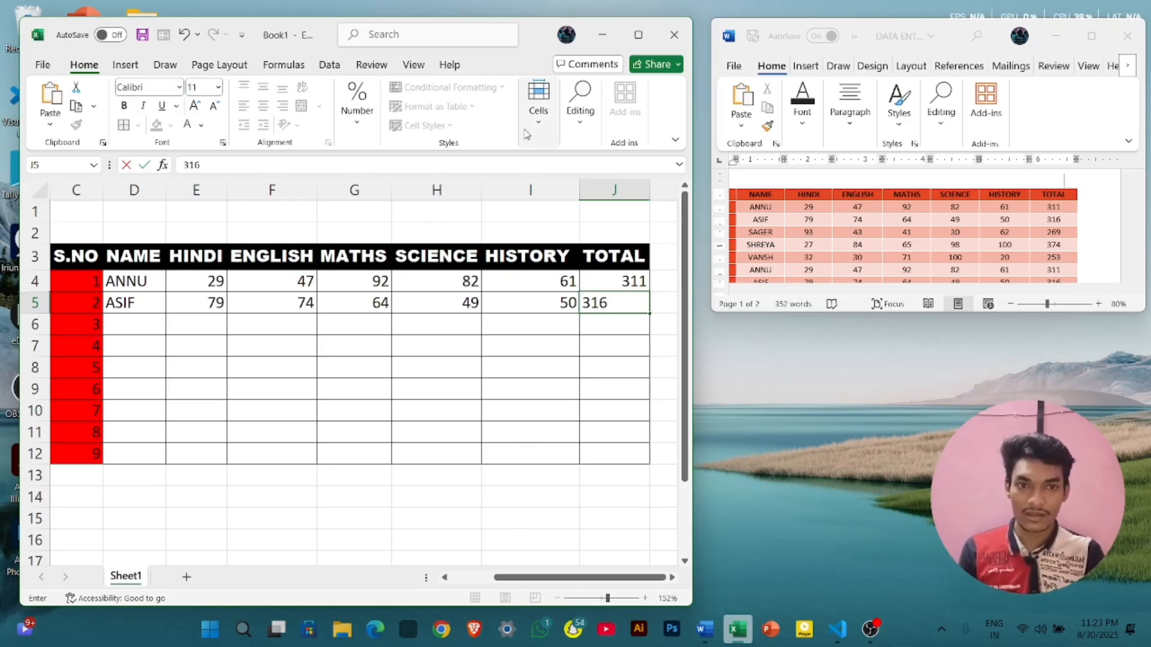
# - Clear all contents and formatting from the marks table in the range C2:K13
pyautogui.click(638, 34)
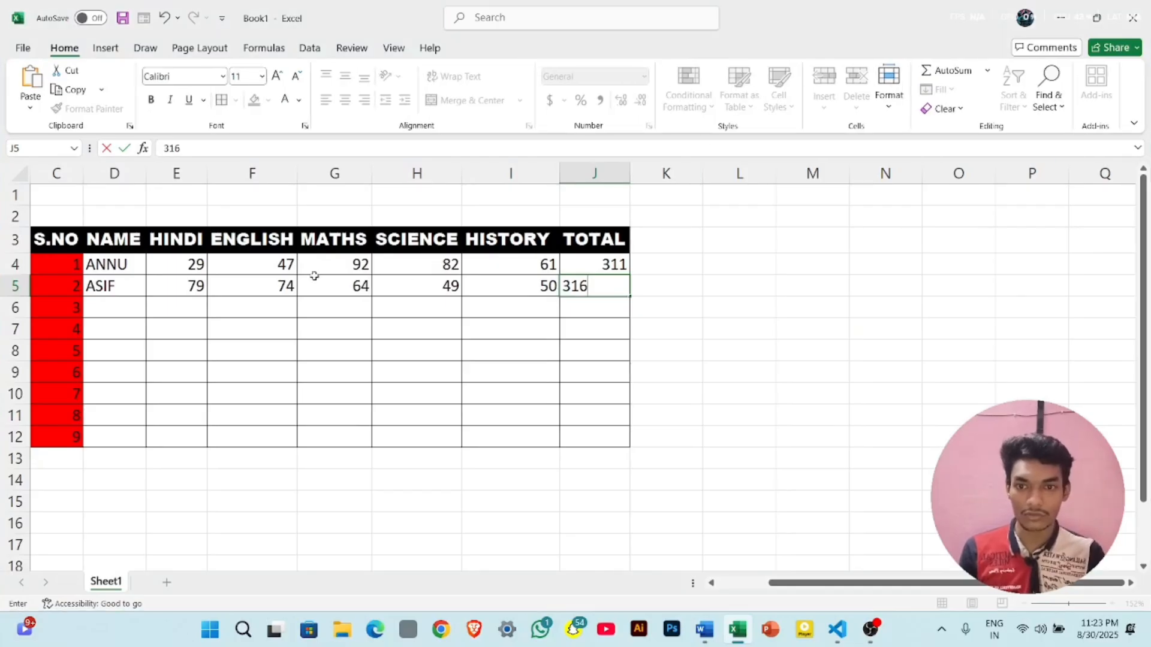
pyautogui.moveTo(41, 217)
pyautogui.mouseDown()
pyautogui.moveTo(89, 217)
pyautogui.moveTo(449, 355)
pyautogui.moveTo(609, 419)
pyautogui.moveTo(650, 465)
pyautogui.moveTo(690, 471)
pyautogui.mouseUp()
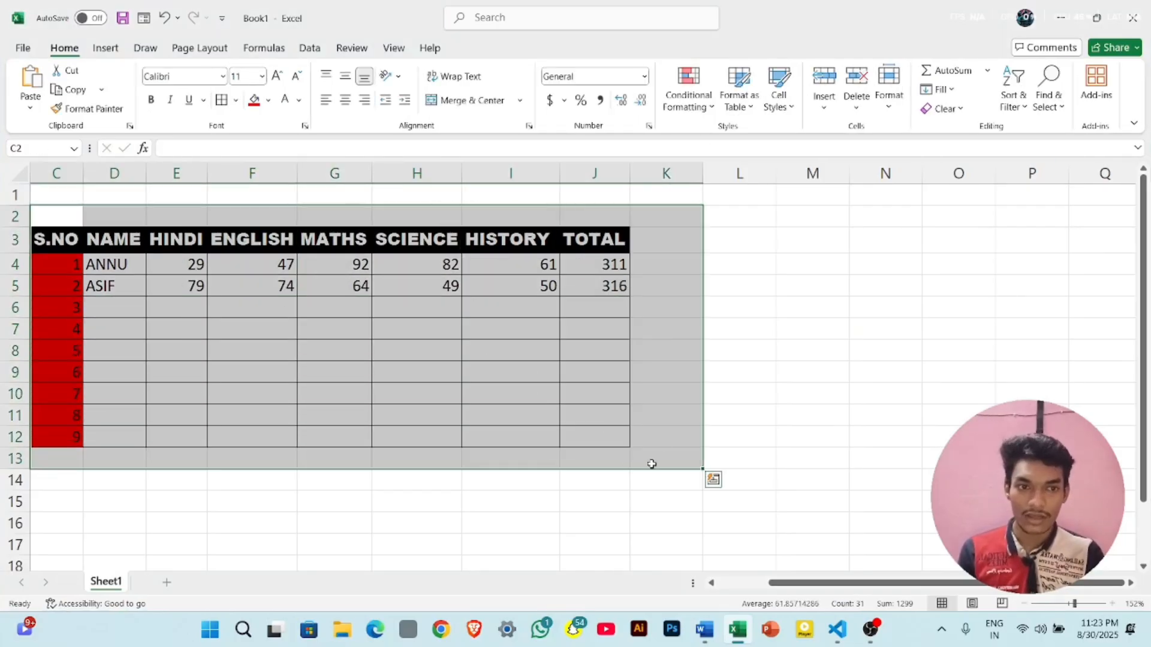
pyautogui.click(949, 110)
pyautogui.click(962, 131)
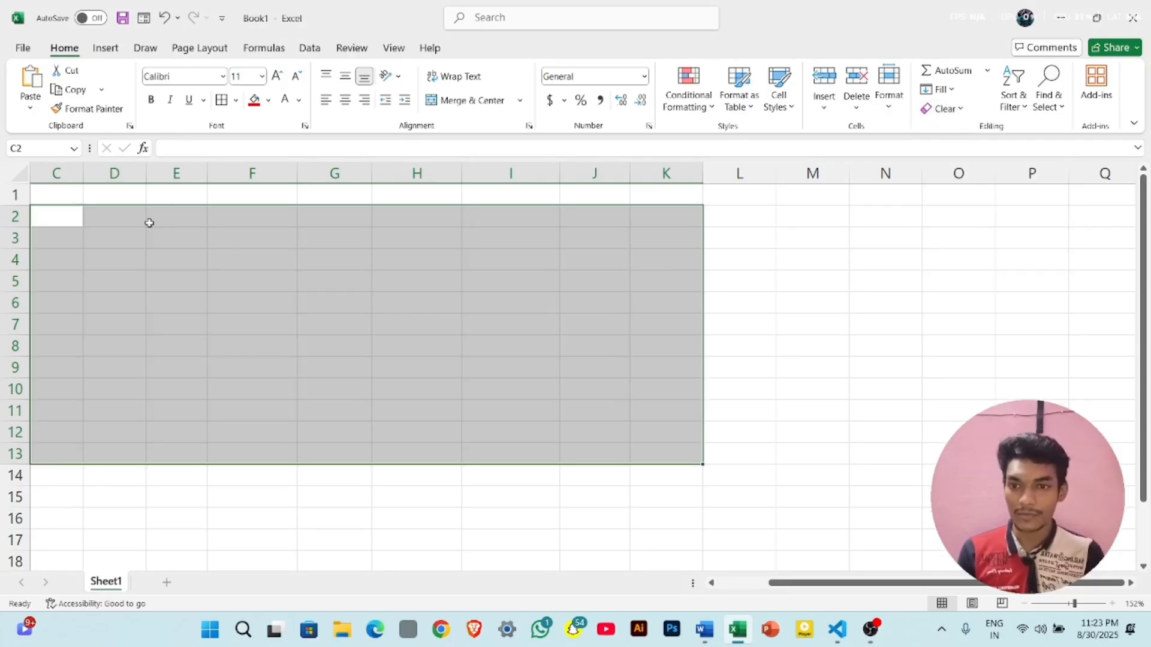
# - Start a new header row beside the Word table with NAME in E3 and S.NO in D3
pyautogui.click(167, 238)
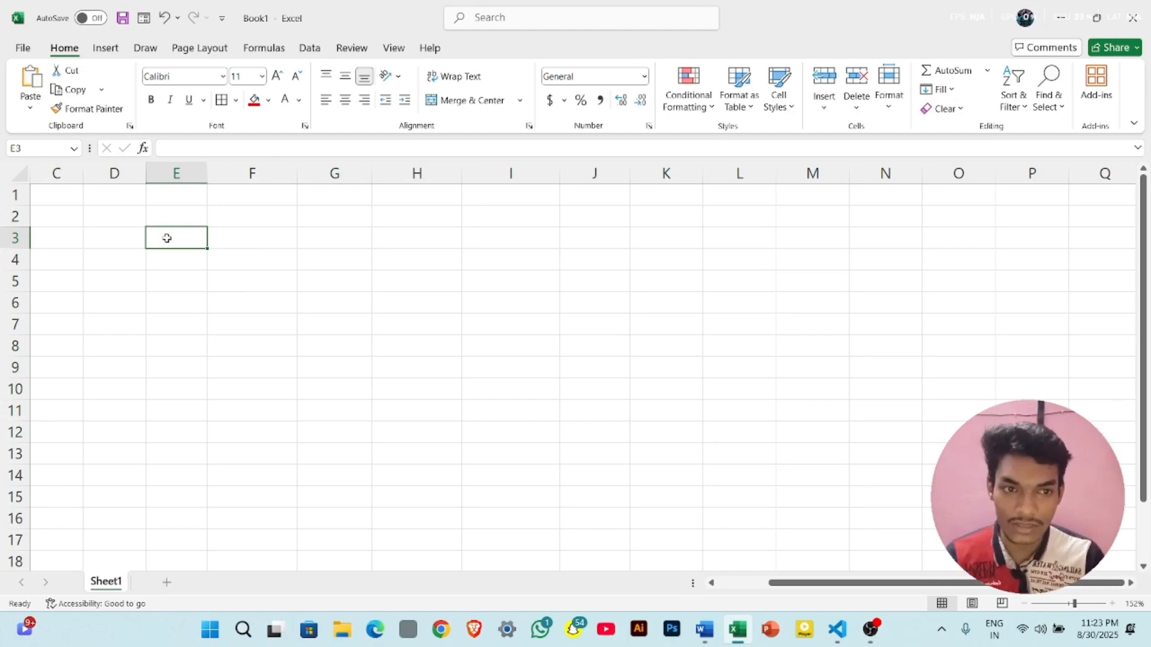
pyautogui.click(1098, 19)
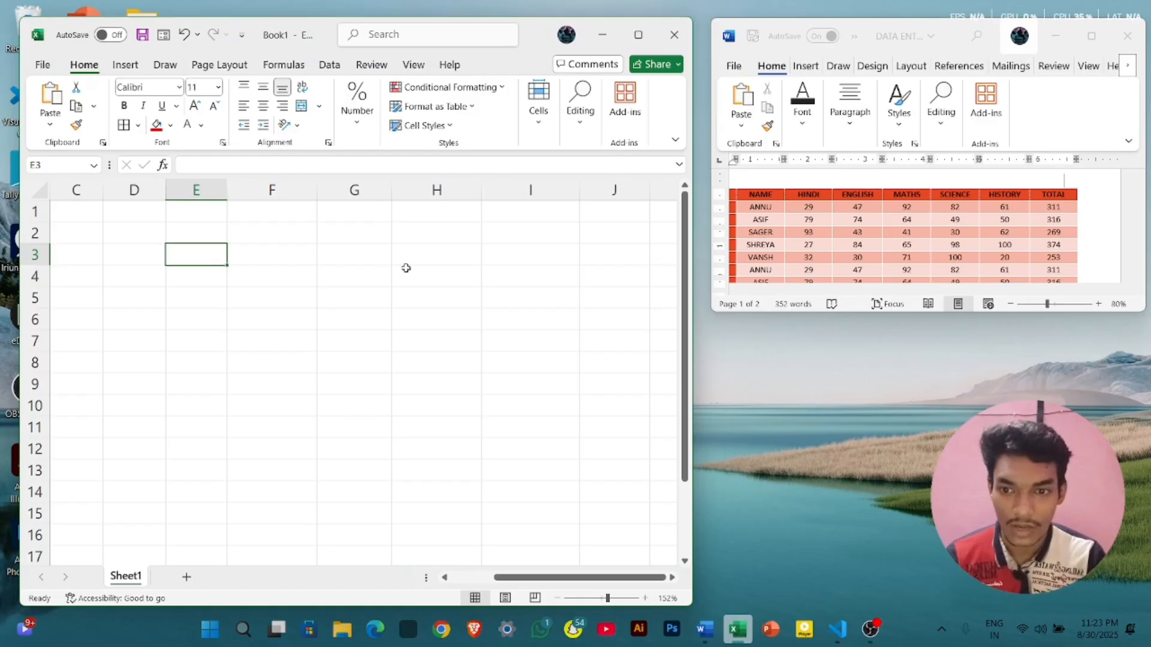
pyautogui.write('NAME')
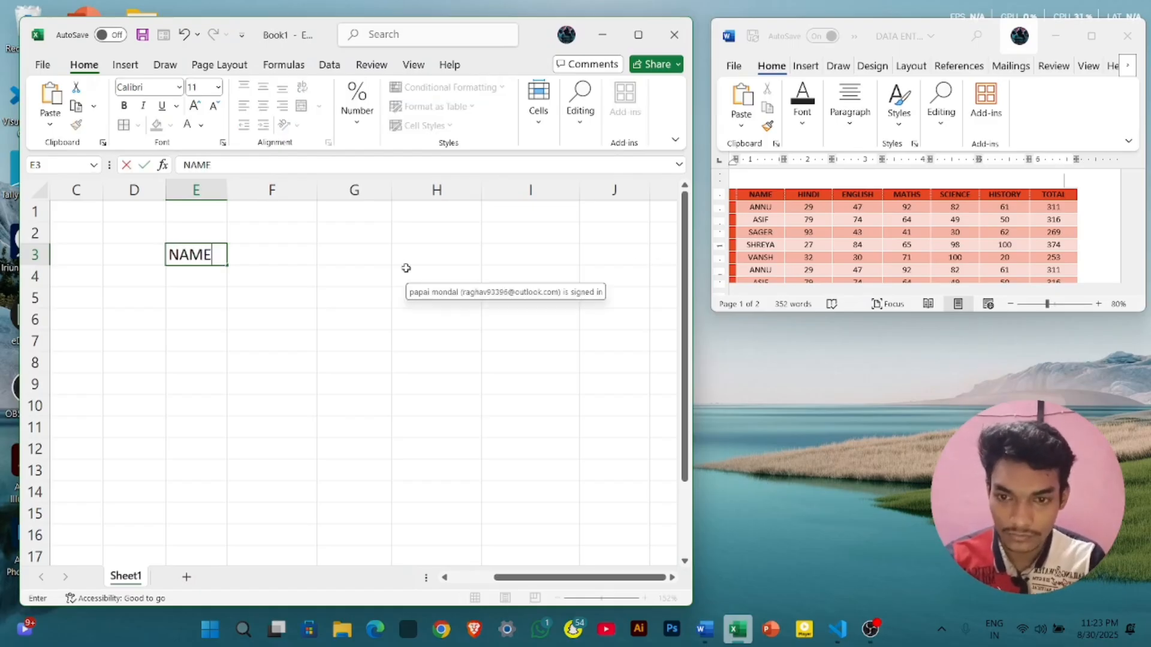
pyautogui.press('Tab')
pyautogui.press('Left')
pyautogui.press('Left')
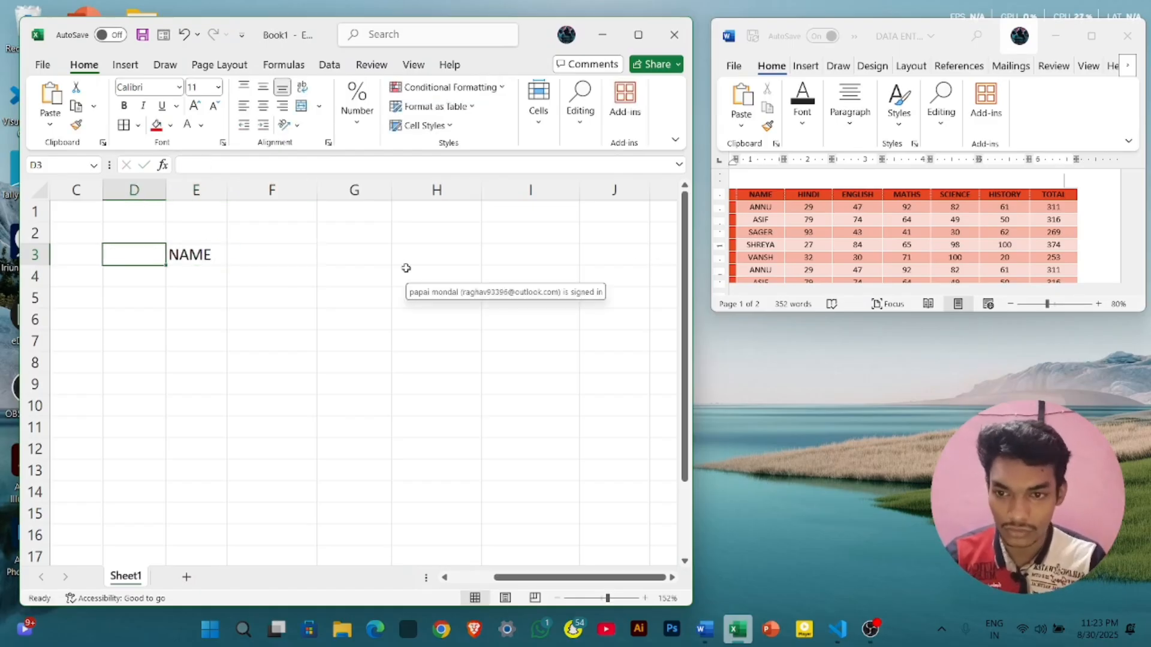
pyautogui.write('S.NP')
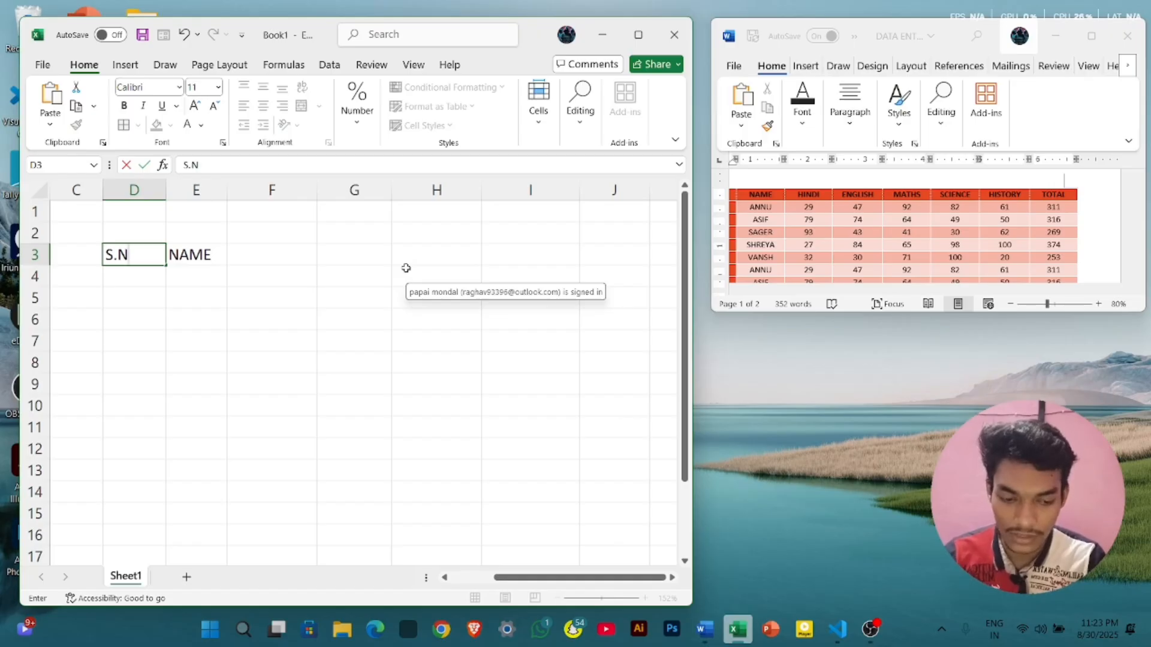
pyautogui.press('BackSpace')
pyautogui.write('O')
pyautogui.press('Tab')
pyautogui.press('Tab')
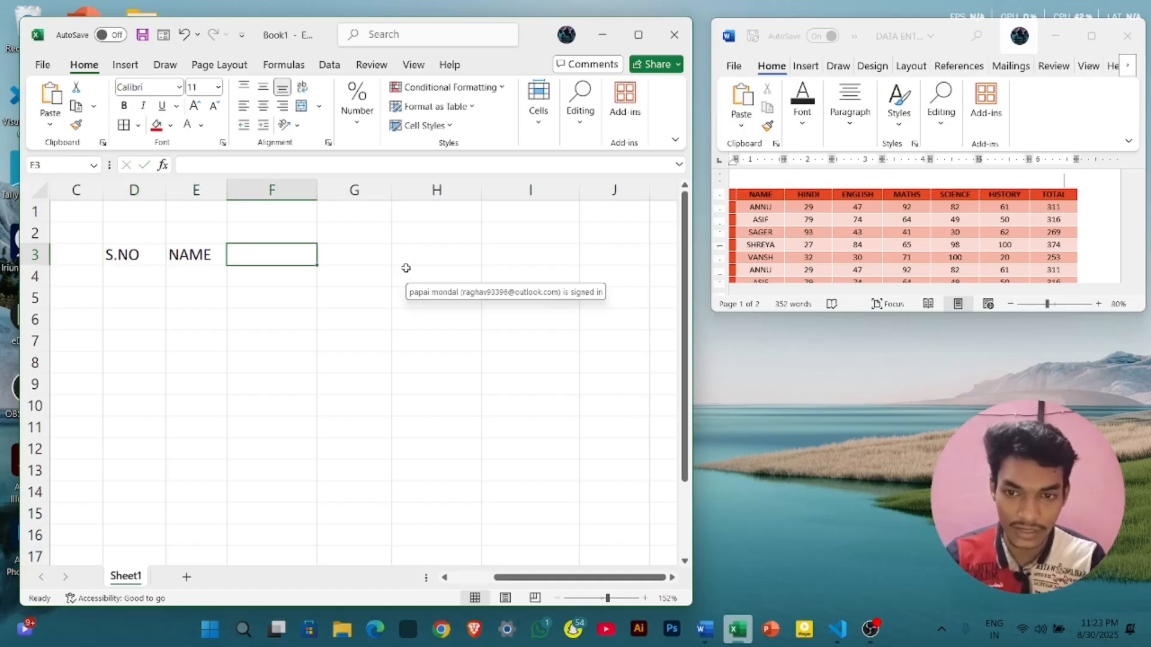
# - Add the headings ENGLISH, MATHS, SCIENCE, HISTORY and TOTAL in cells F3 to J3
pyautogui.write('ENG')
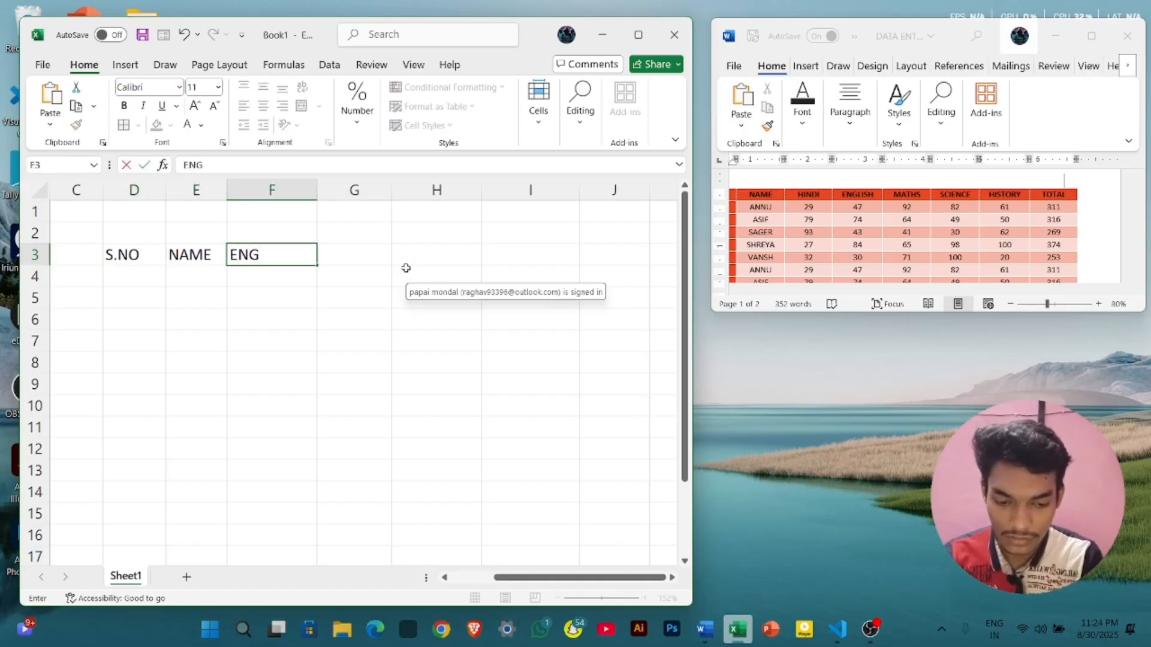
pyautogui.write('LISH')
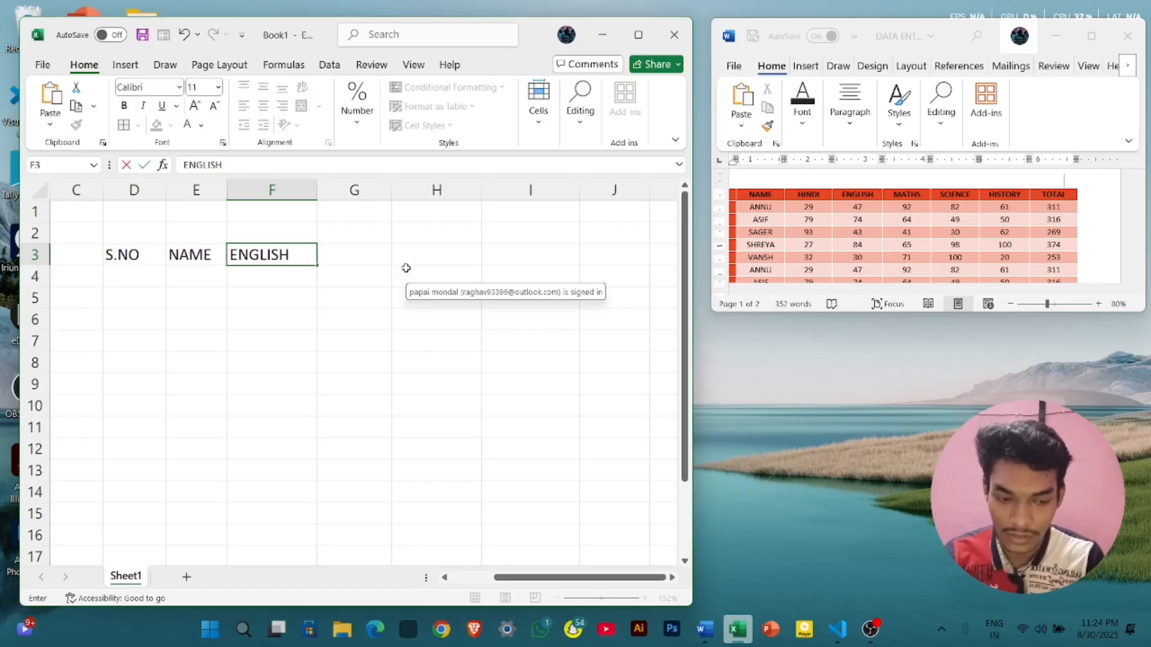
pyautogui.press('Tab')
pyautogui.write('MATHS')
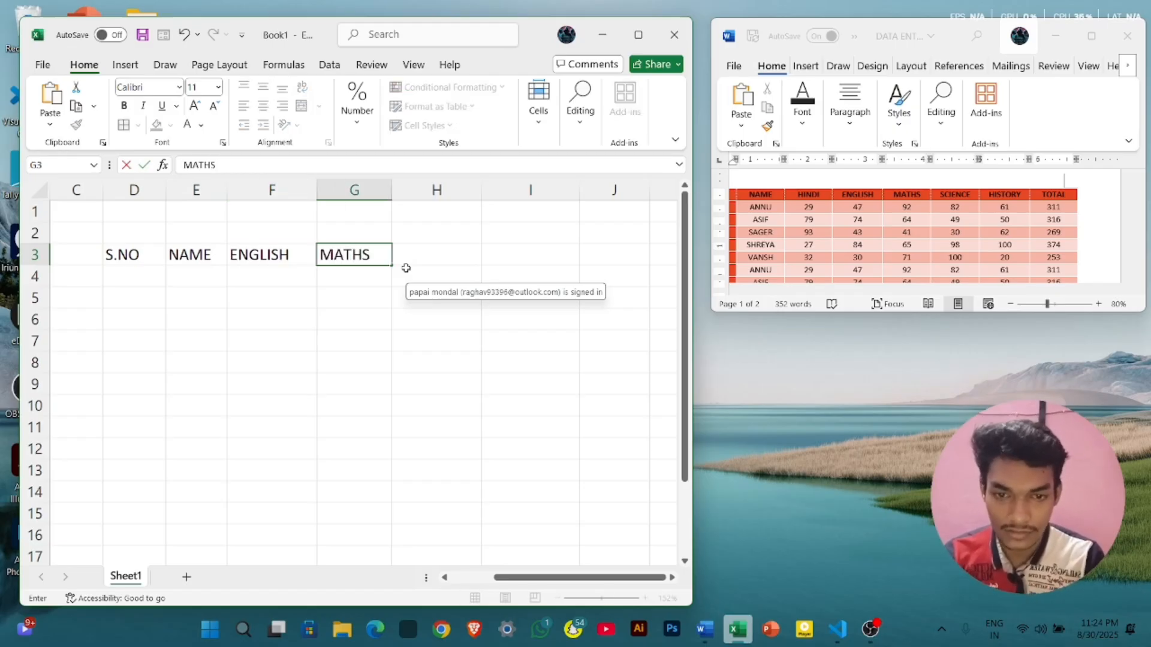
pyautogui.press('Tab')
pyautogui.write('SCI')
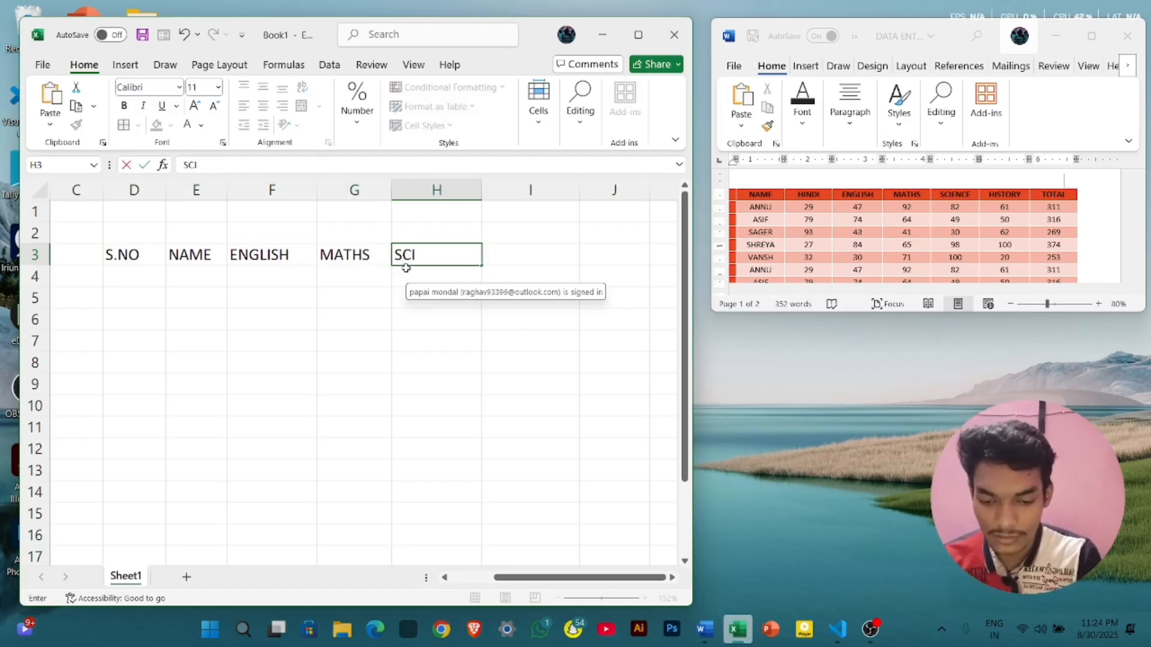
pyautogui.write('ENCE')
pyautogui.press('Tab')
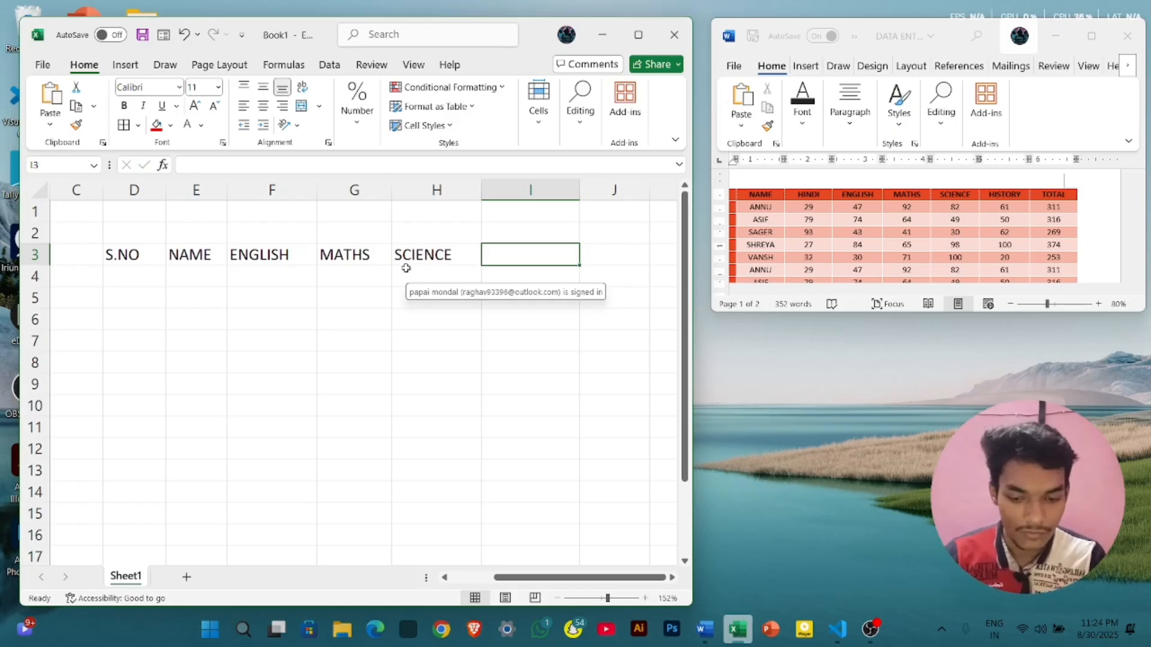
pyautogui.write('HISTORY')
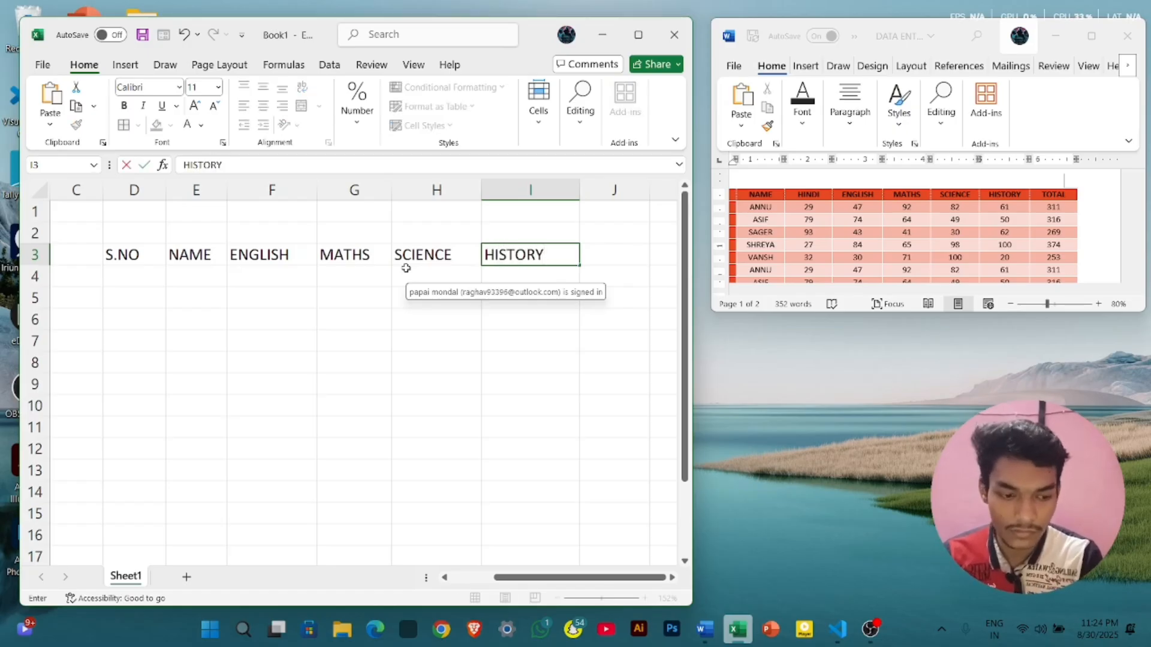
pyautogui.press('Tab')
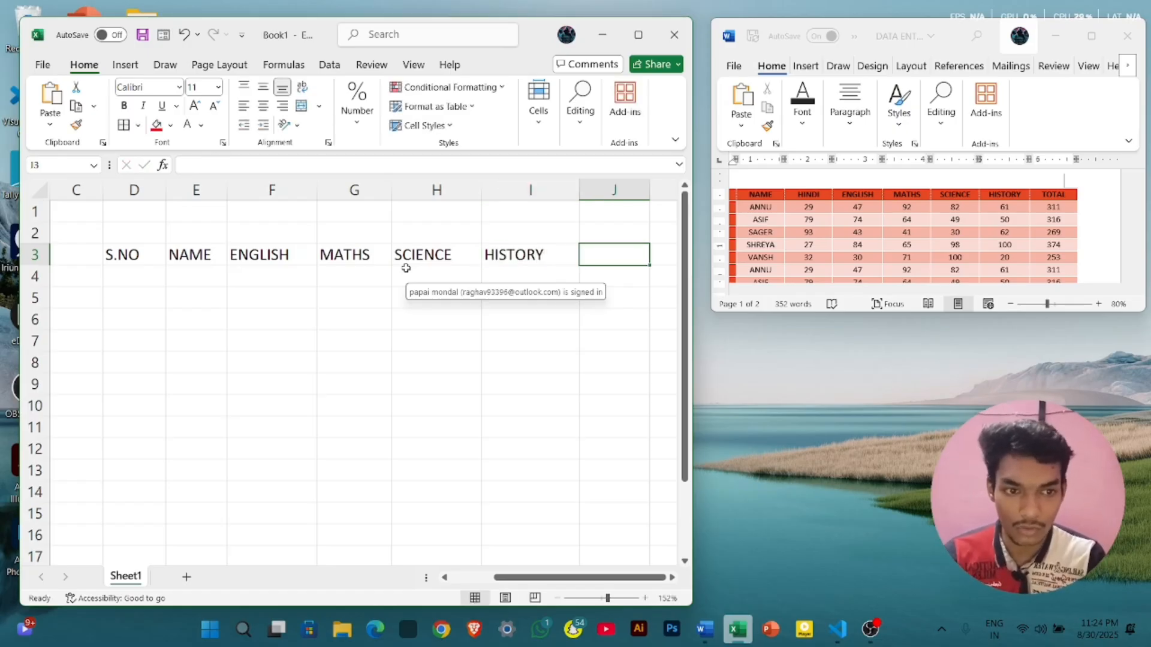
pyautogui.write('TOTAL')
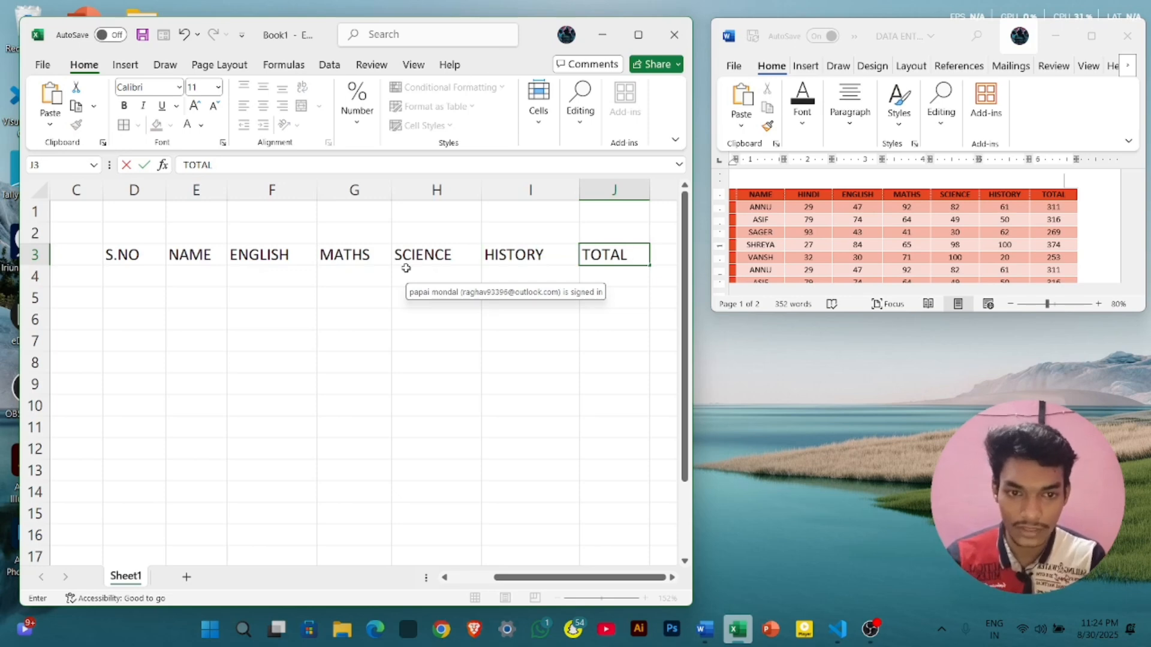
# - Fill the header row D3:J3 with the standard orange colour
pyautogui.moveTo(144, 254); pyautogui.dragTo(649, 255)
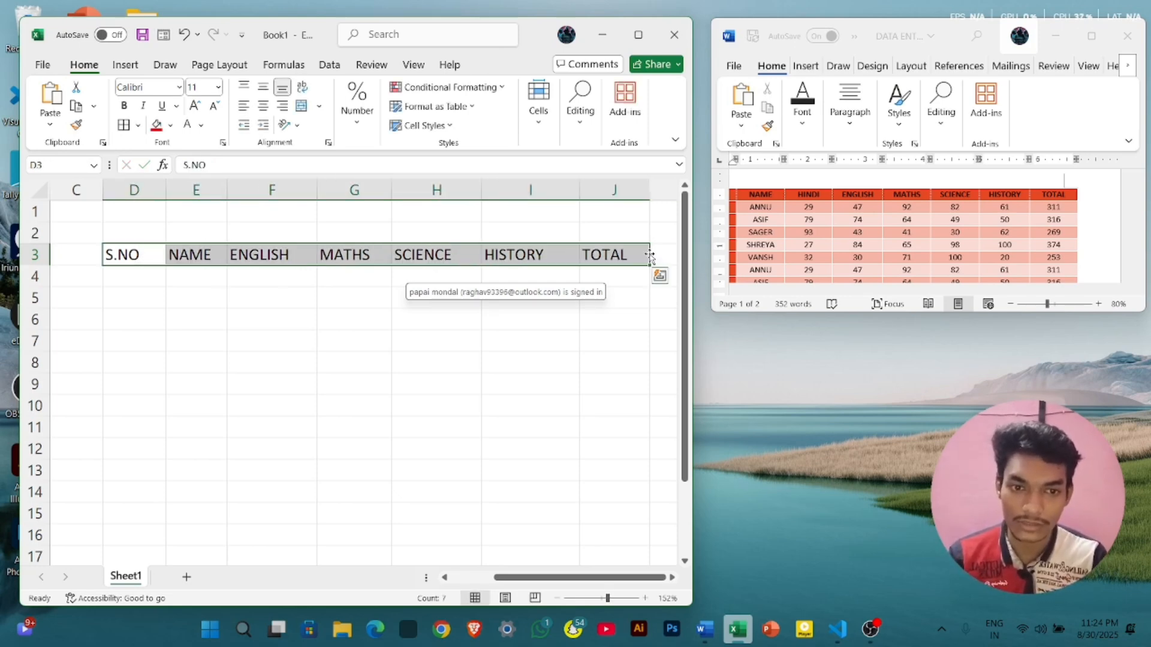
pyautogui.click(170, 126)
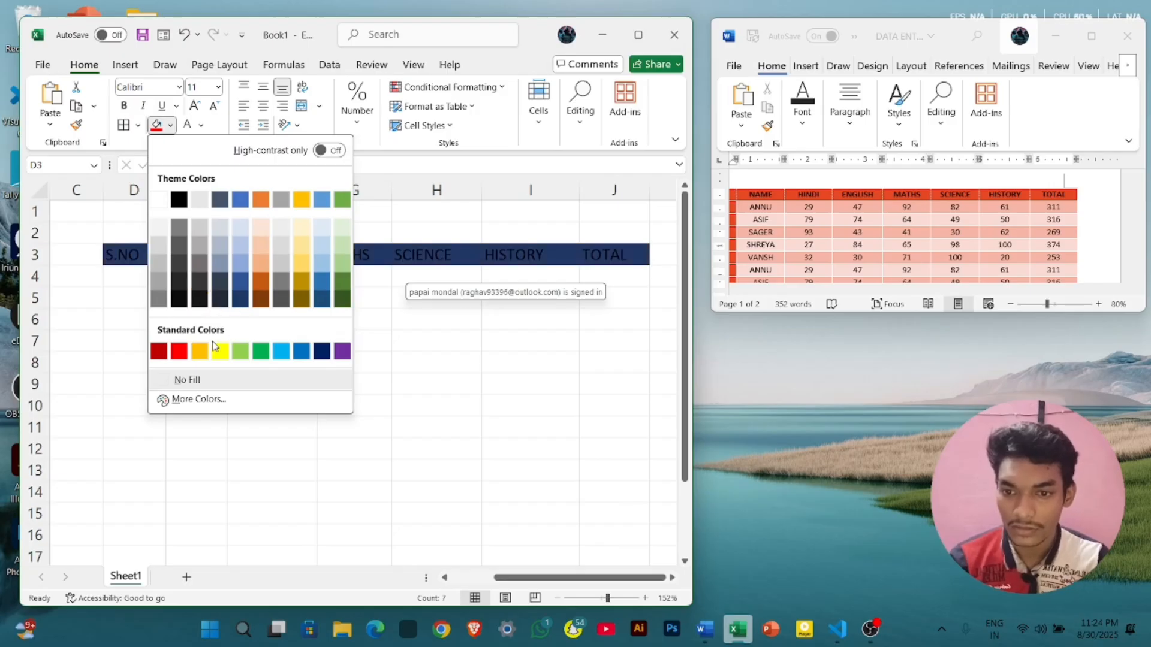
pyautogui.click(199, 351)
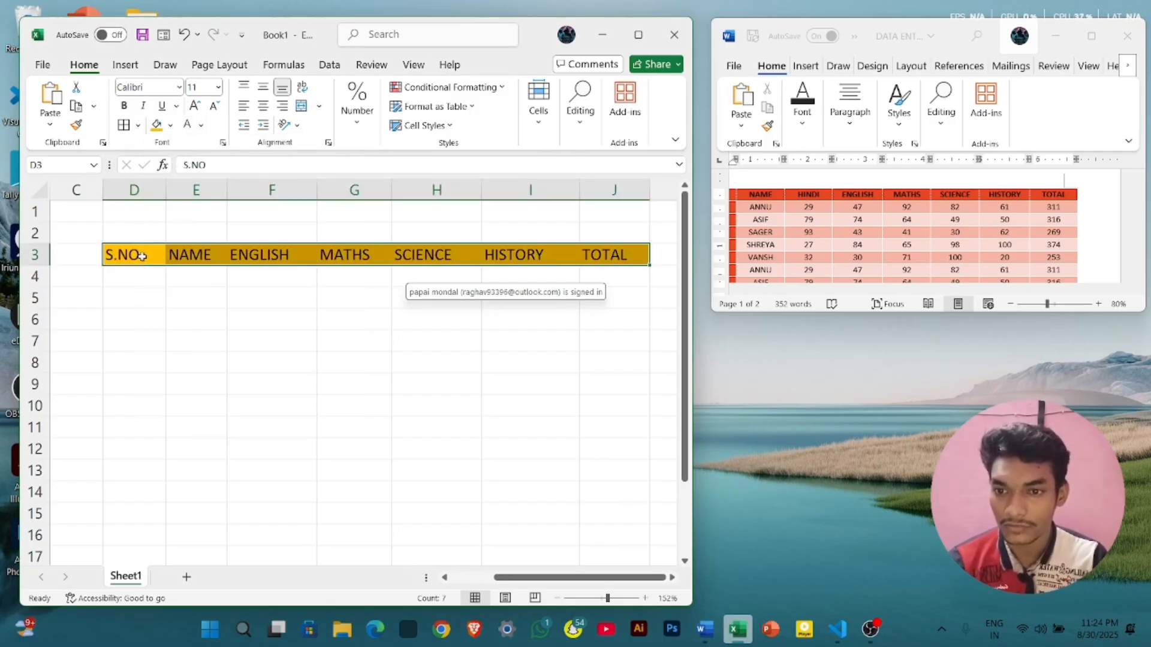
# - Set the header row D3:J3 in Arial Black and apply all borders to the range D3:J14
pyautogui.click(179, 87)
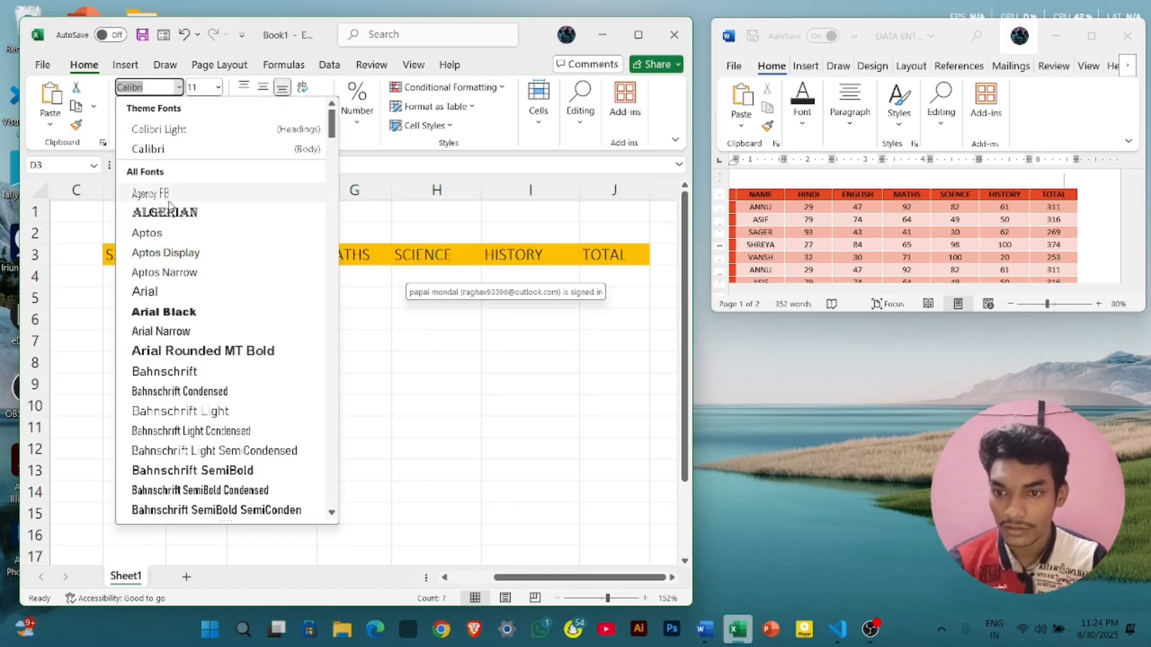
pyautogui.click(183, 313)
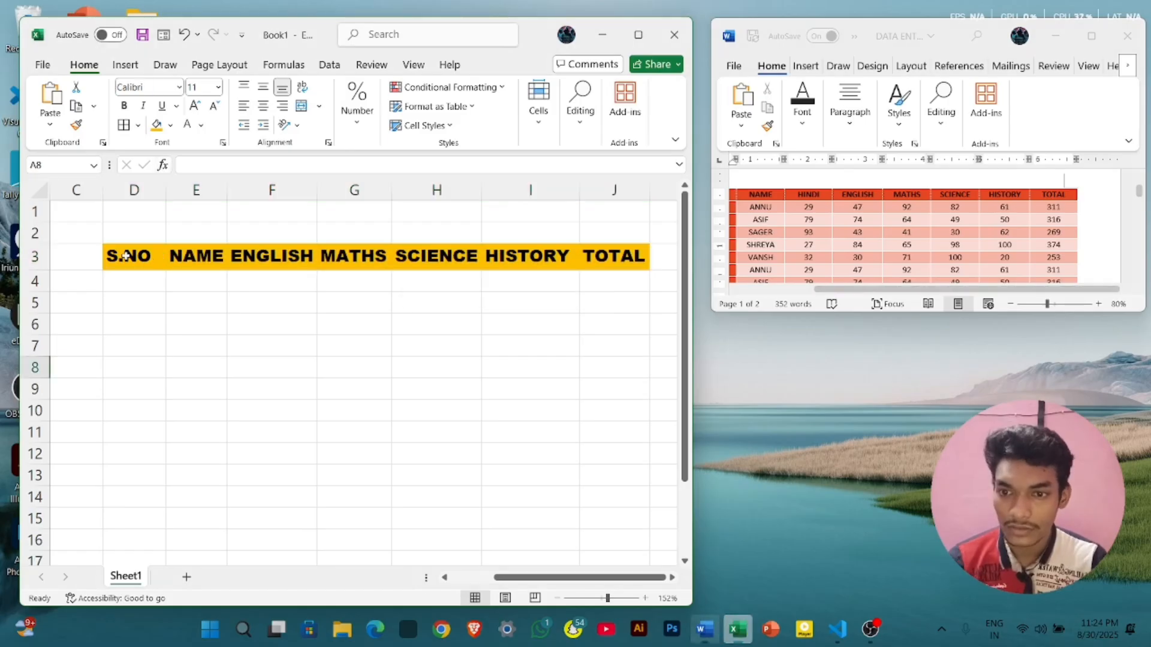
pyautogui.moveTo(131, 256); pyautogui.dragTo(636, 488)
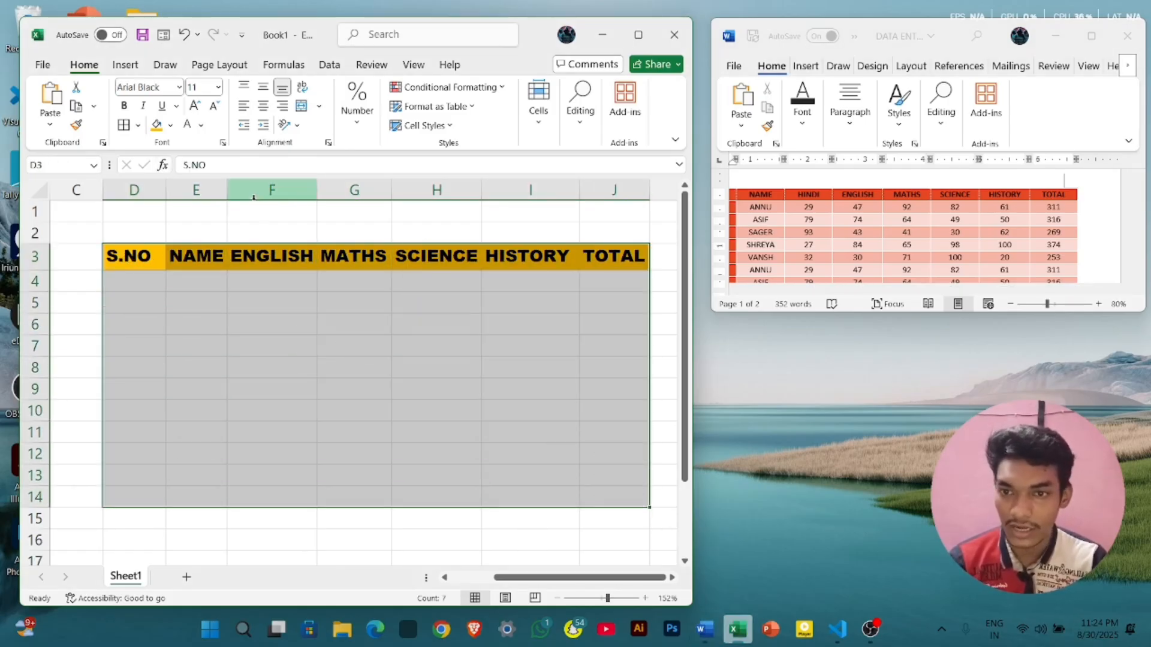
pyautogui.click(137, 126)
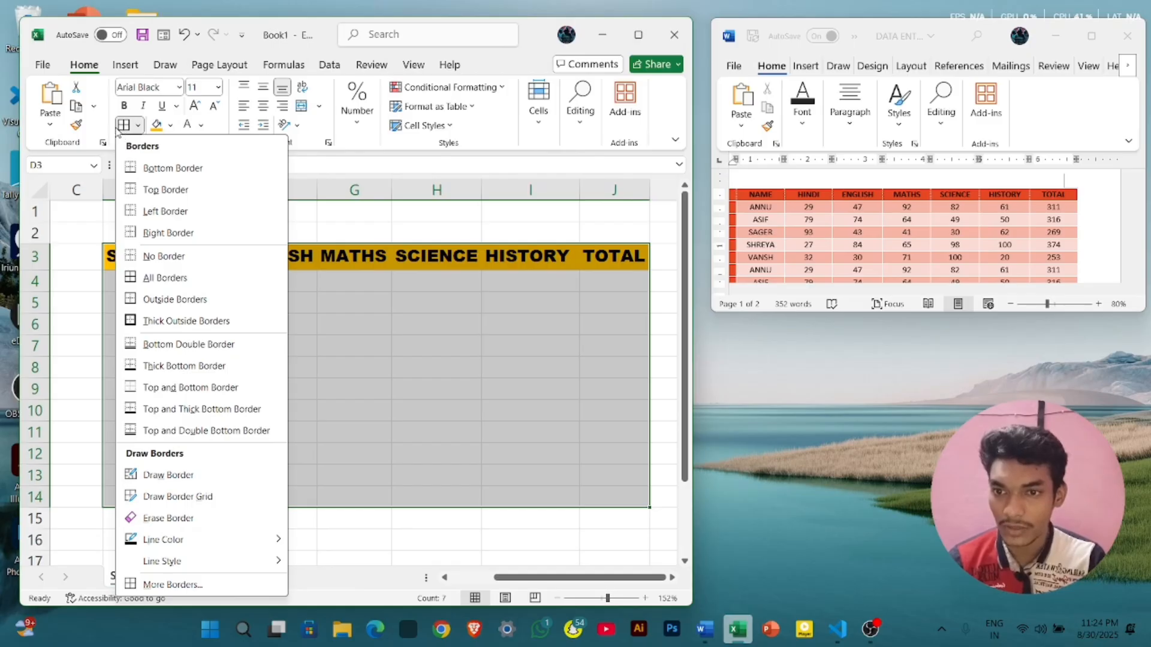
pyautogui.click(196, 278)
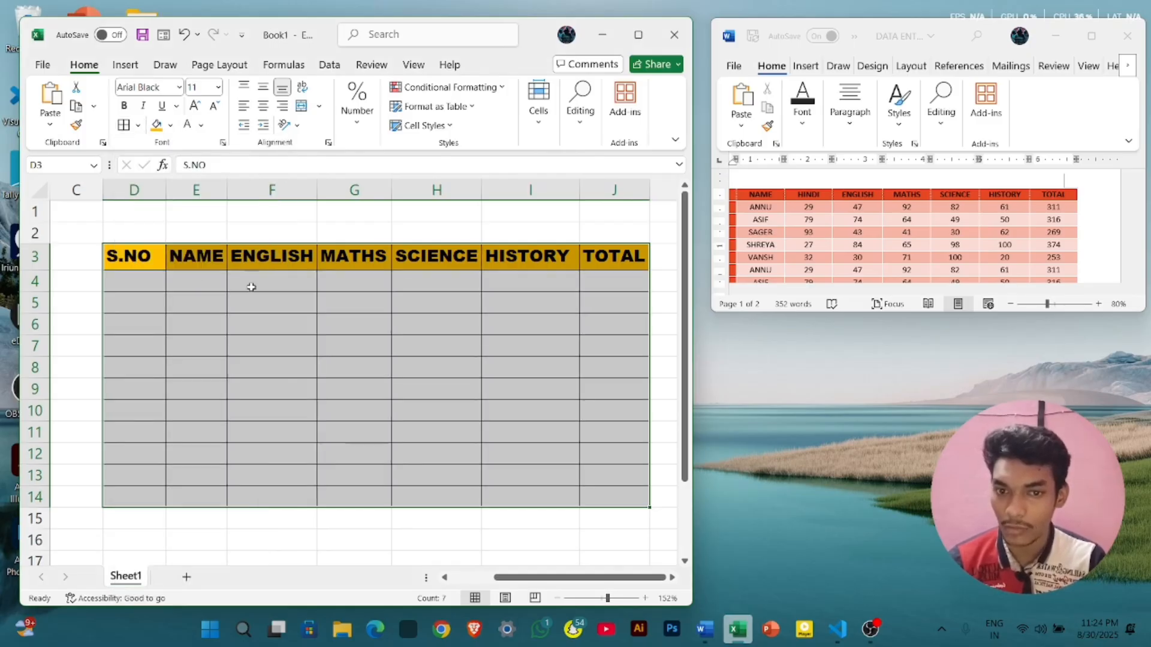
# - Fill the S.NO column cells D4:D14 with the same orange as the header row
pyautogui.moveTo(148, 284); pyautogui.dragTo(146, 501)
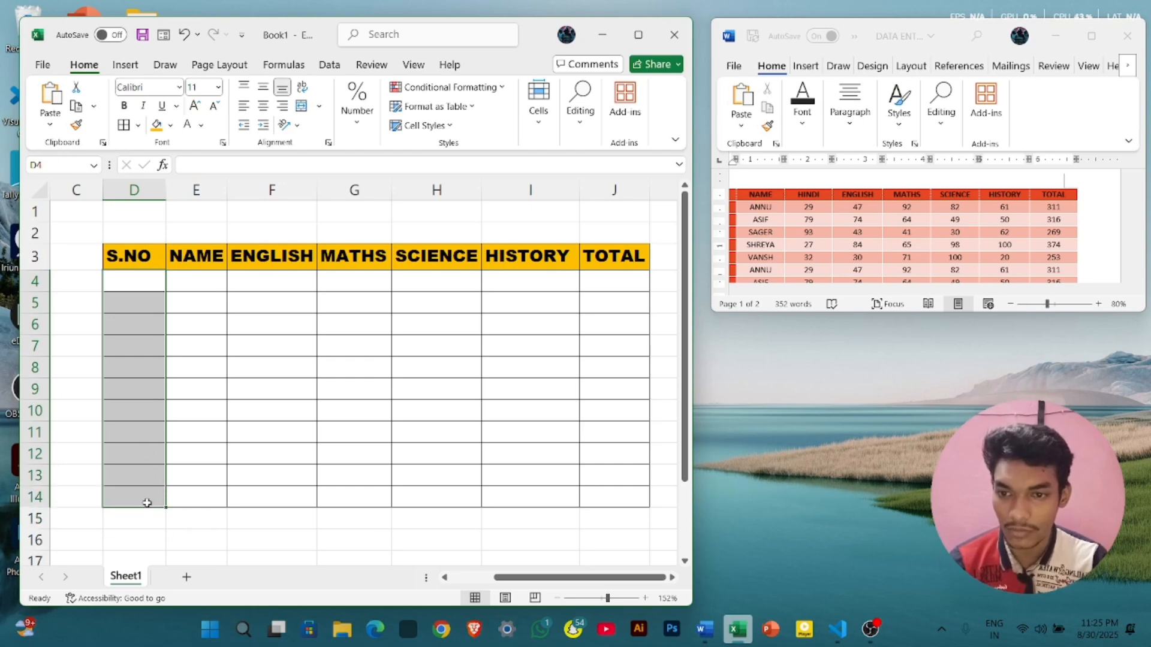
pyautogui.click(158, 126)
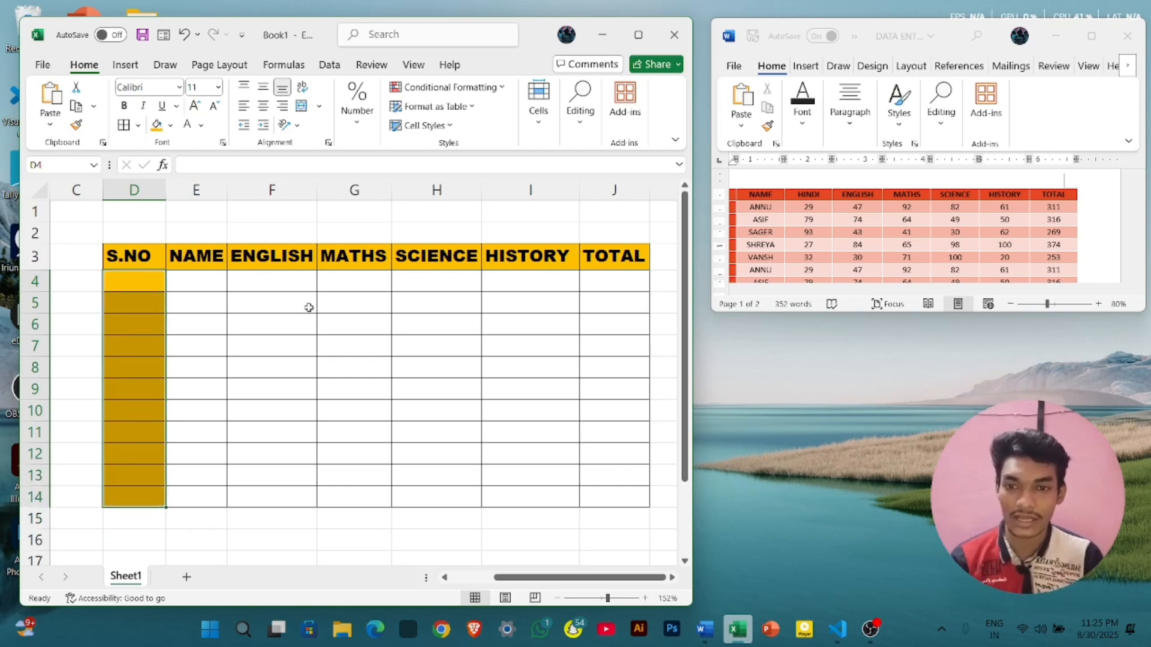
pyautogui.click(146, 257)
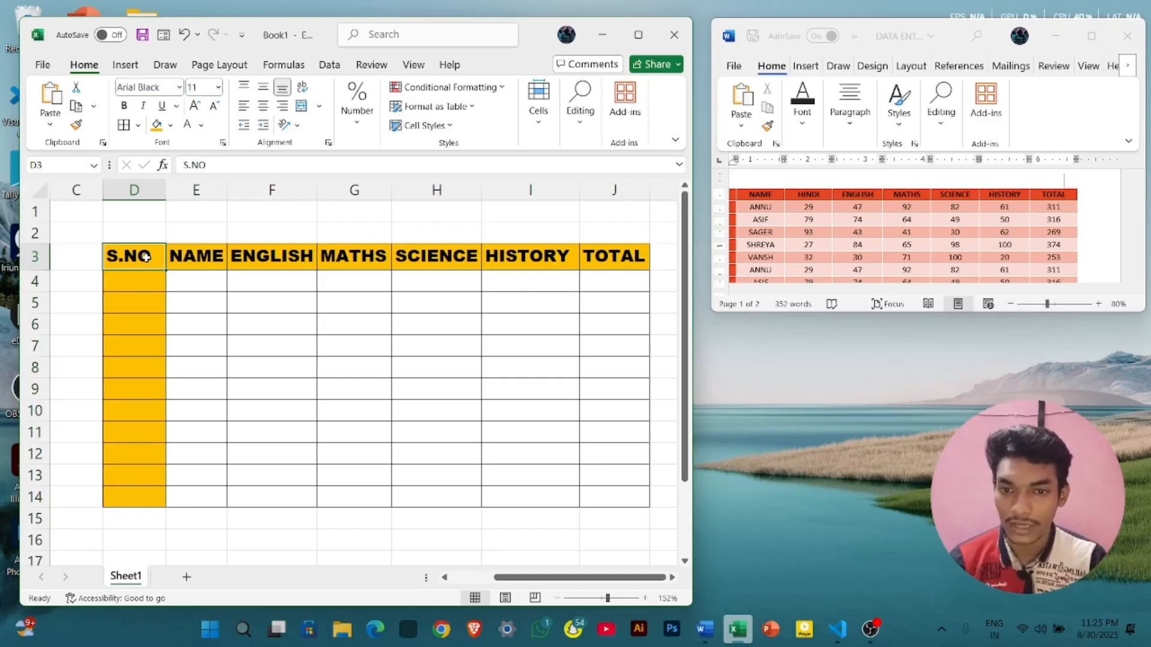
pyautogui.click(486, 255)
pyautogui.hscroll(1, 485, 256)
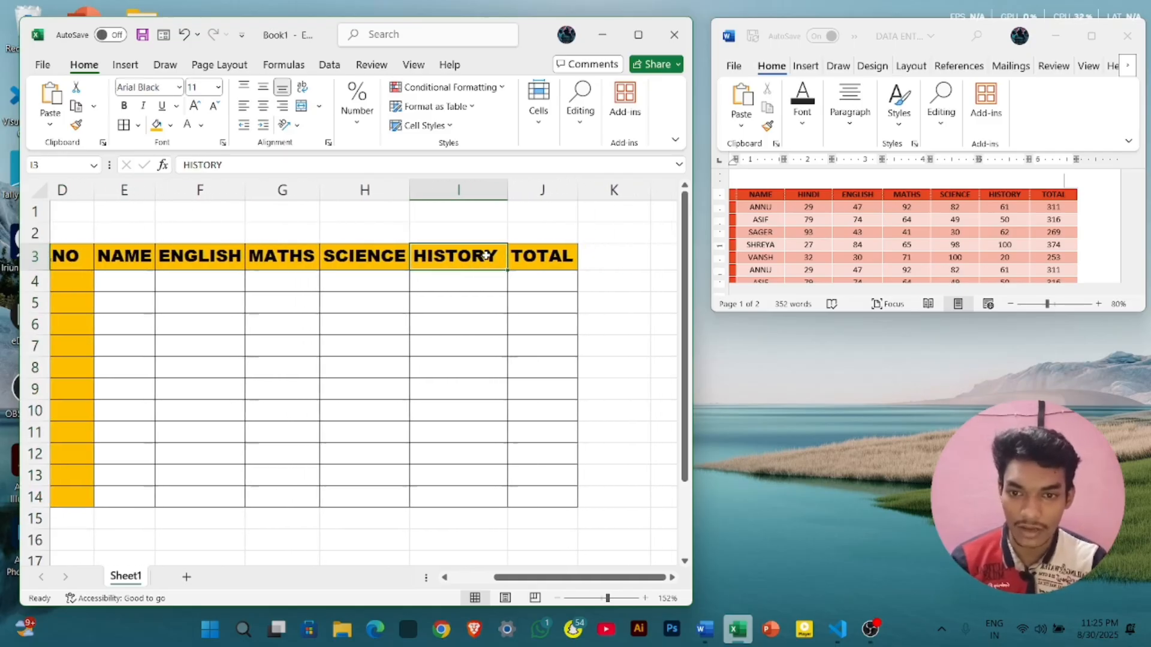
pyautogui.hscroll(-1, 485, 256)
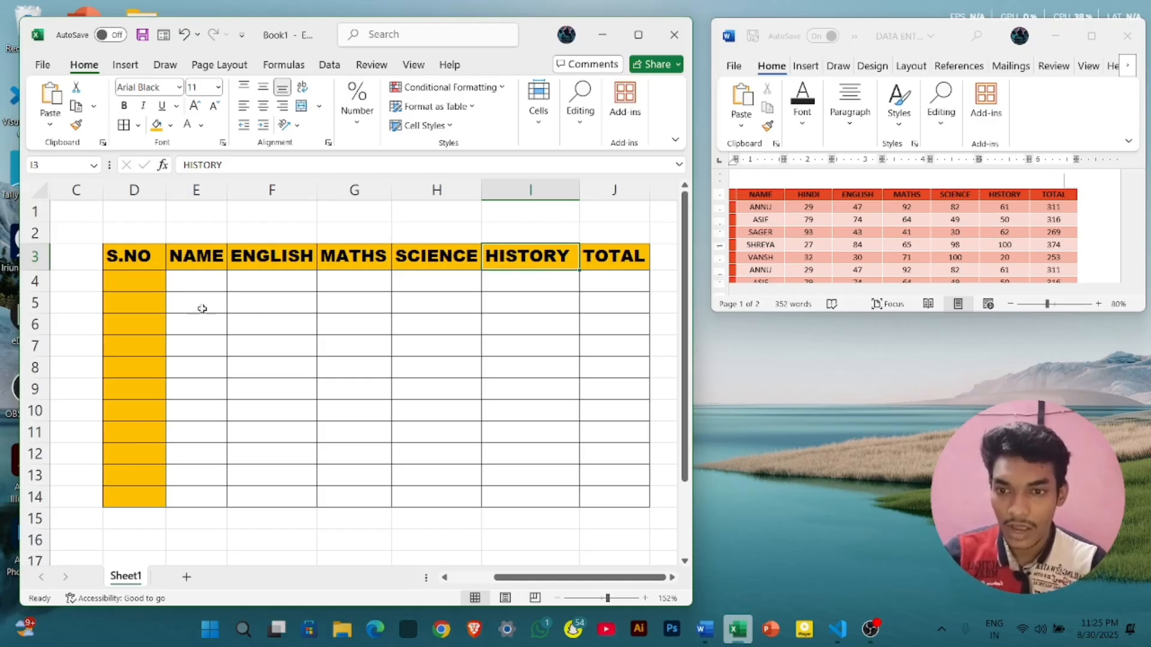
# - Enter 1, 2 and 3 in D4:D6 and extend the serial number series down to D14
pyautogui.click(158, 285)
pyautogui.write('1')
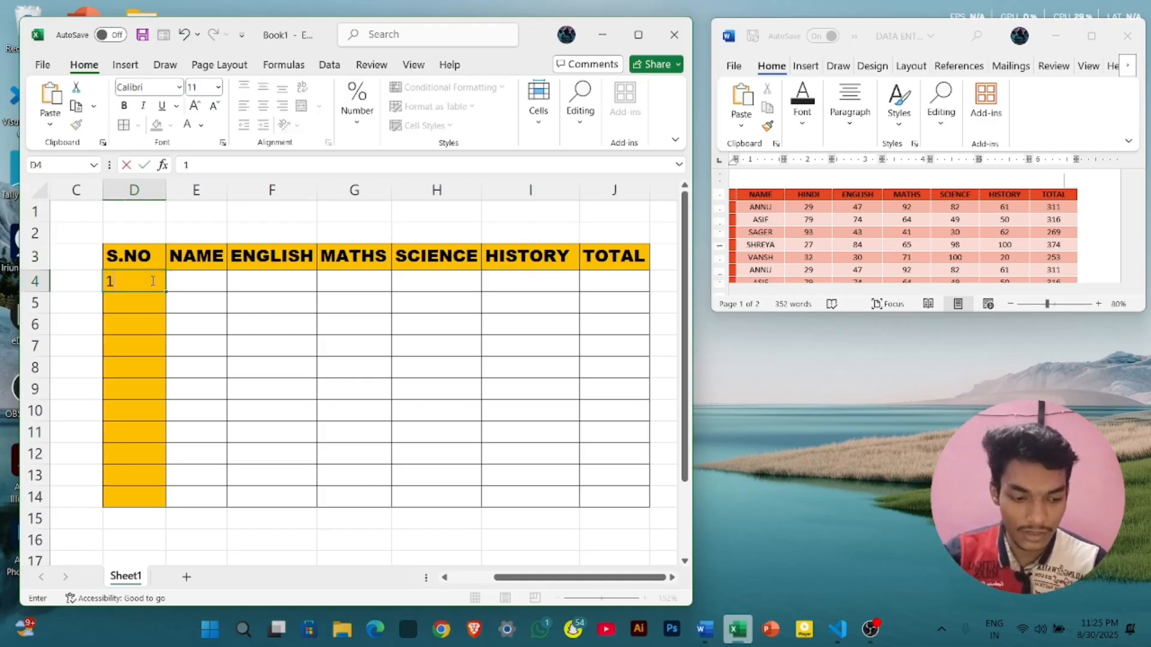
pyautogui.press('Return')
pyautogui.write('2')
pyautogui.press('Return')
pyautogui.write('3')
pyautogui.press('Return')
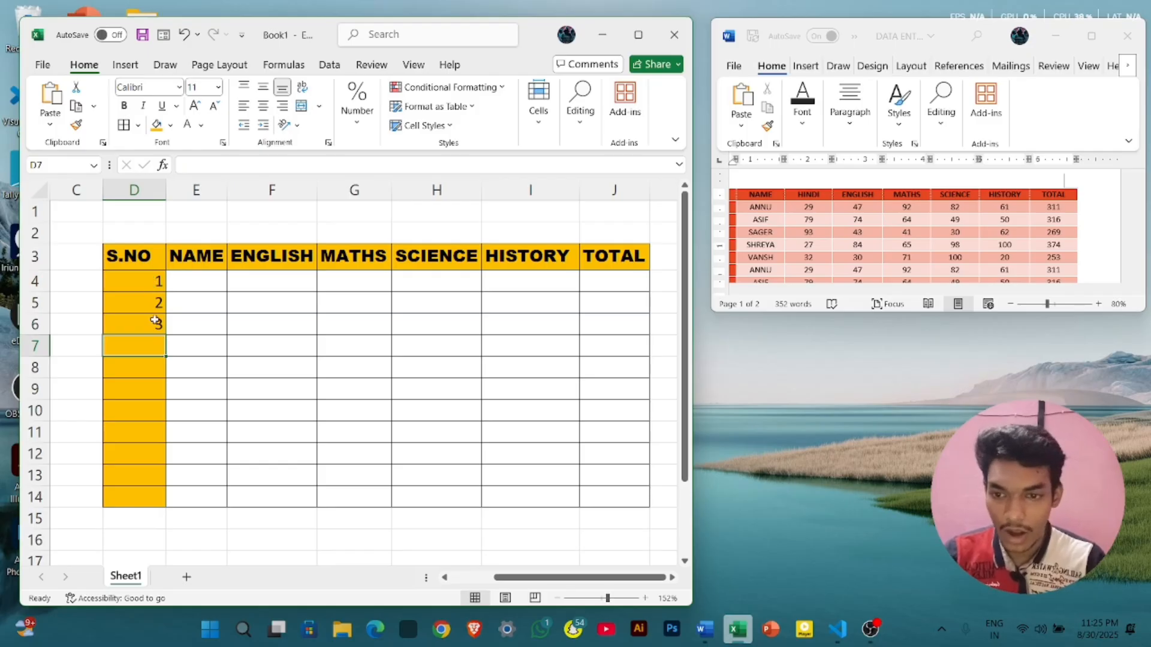
pyautogui.moveTo(148, 284); pyautogui.dragTo(150, 325)
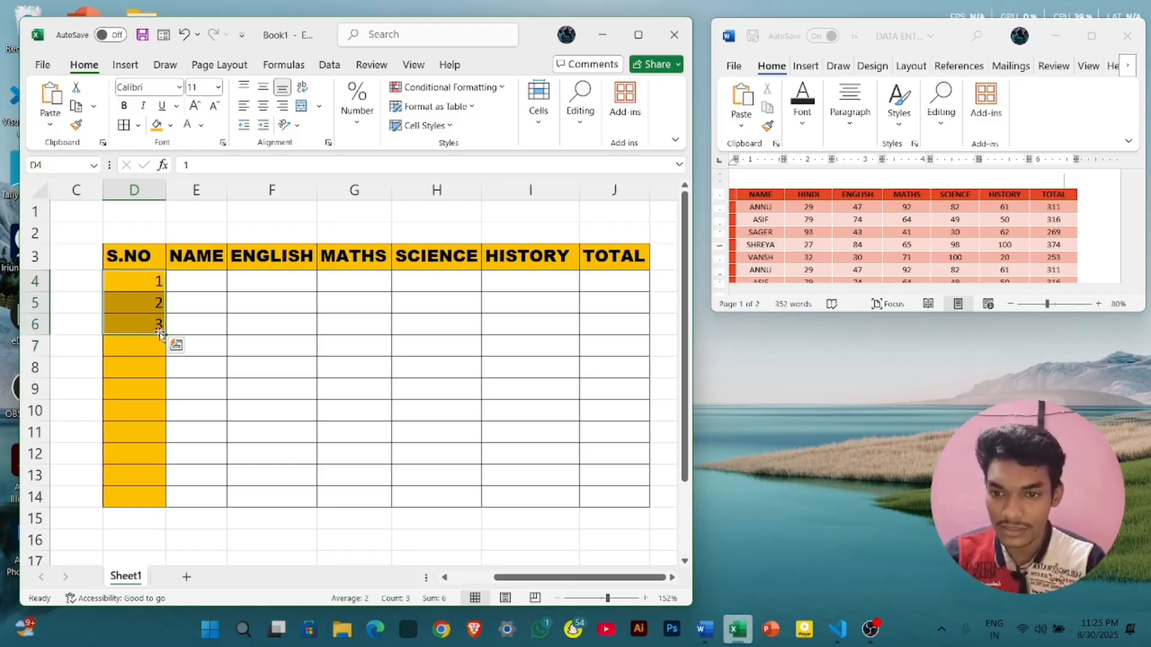
pyautogui.moveTo(168, 334); pyautogui.dragTo(162, 514)
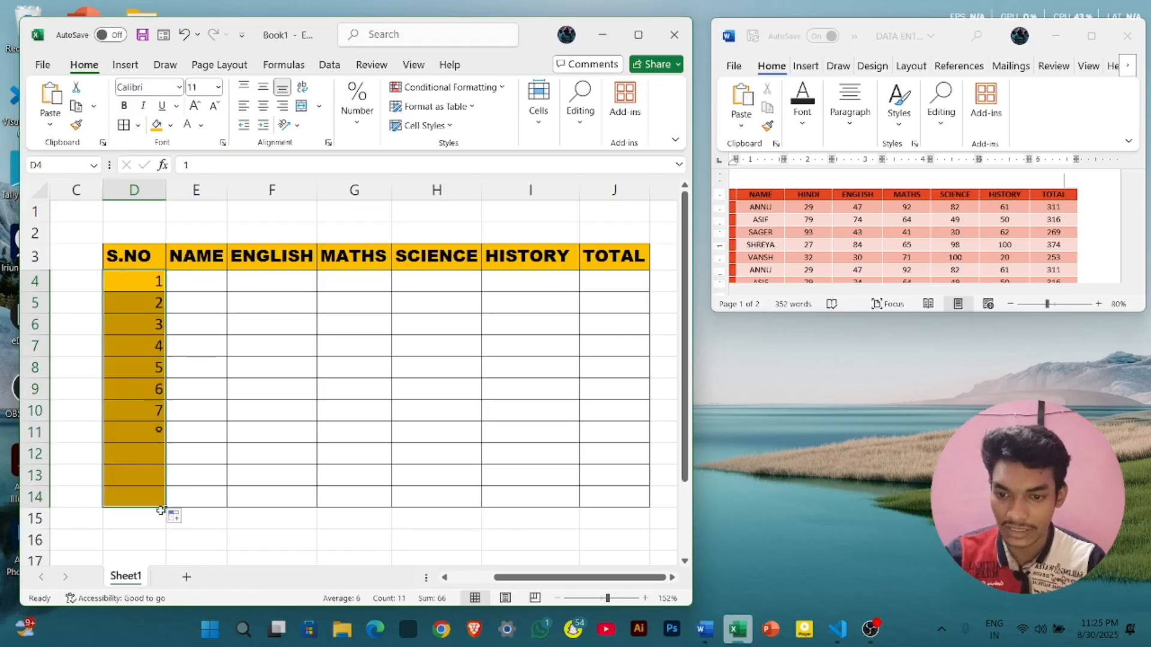
pyautogui.click(195, 286)
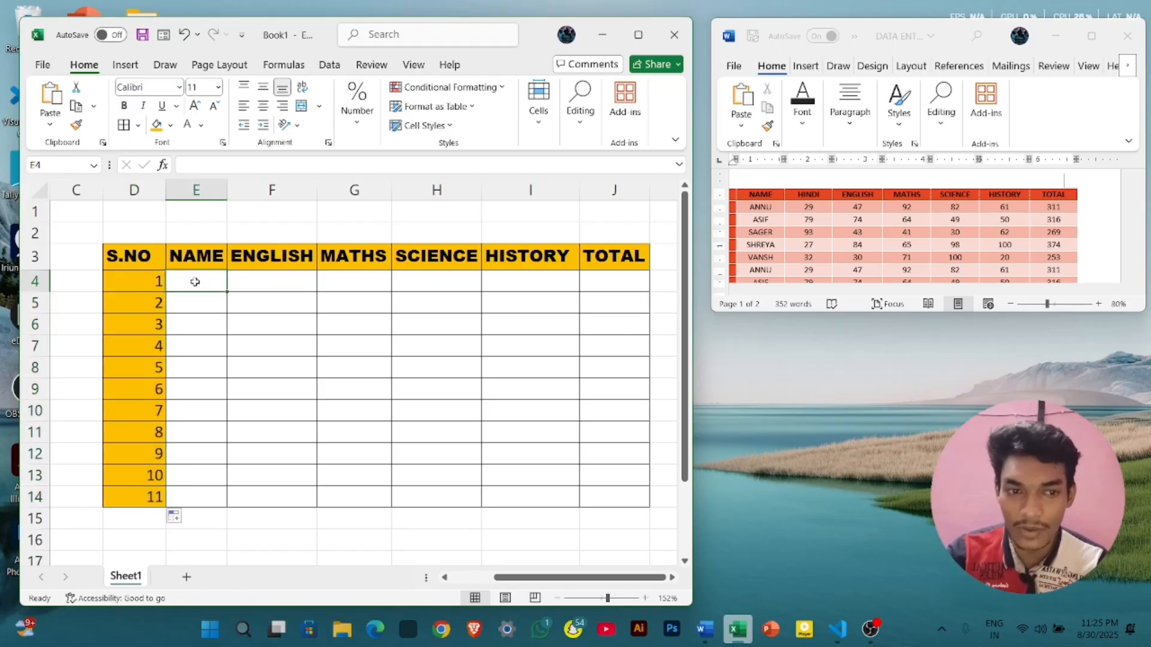
pyautogui.write('ANNU')
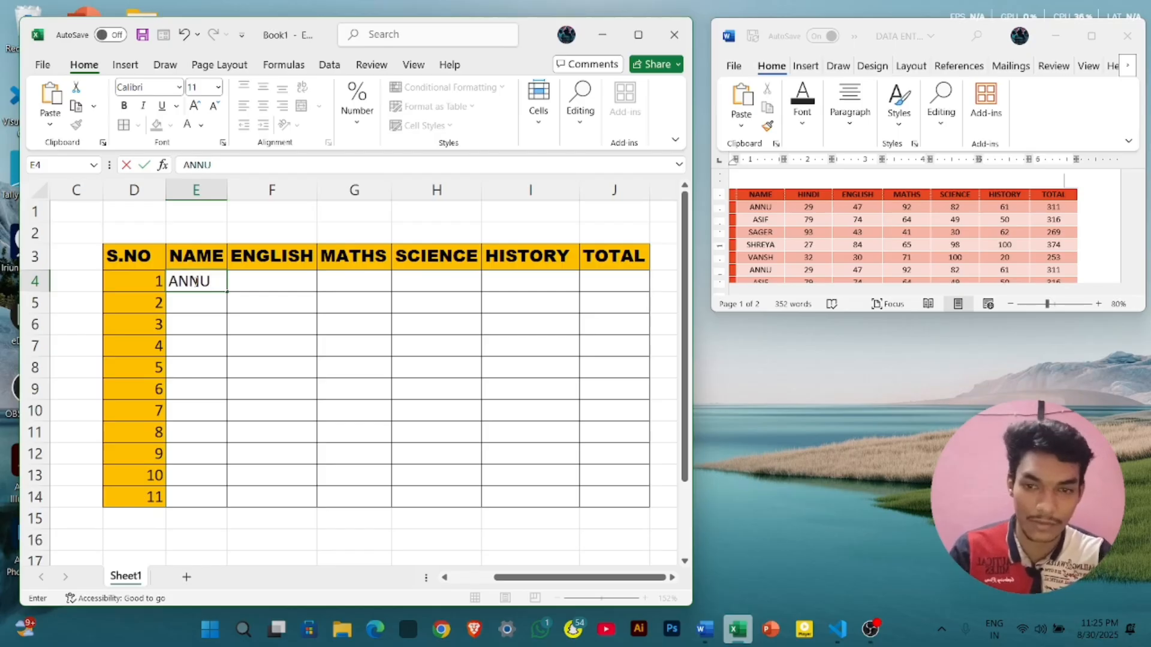
pyautogui.press('BackSpace')
pyautogui.press('BackSpace')
pyautogui.press('BackSpace')
pyautogui.press('BackSpace')
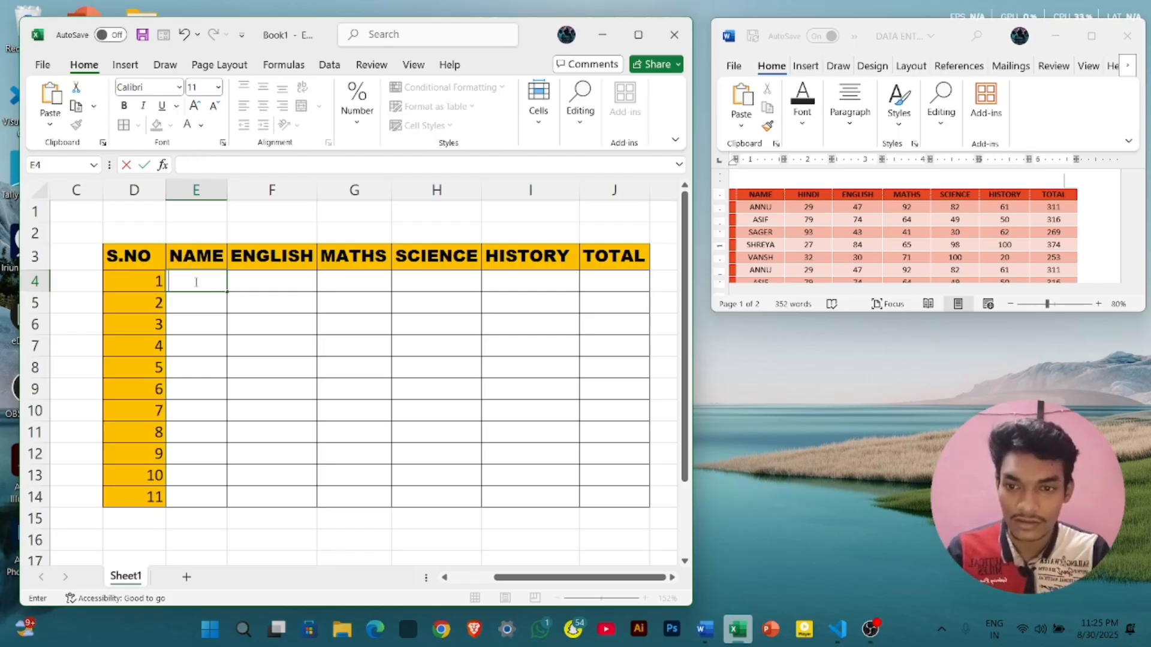
# - Maximize the workbook window and clear the serial numbers from cells D4:D14
pyautogui.click(639, 35)
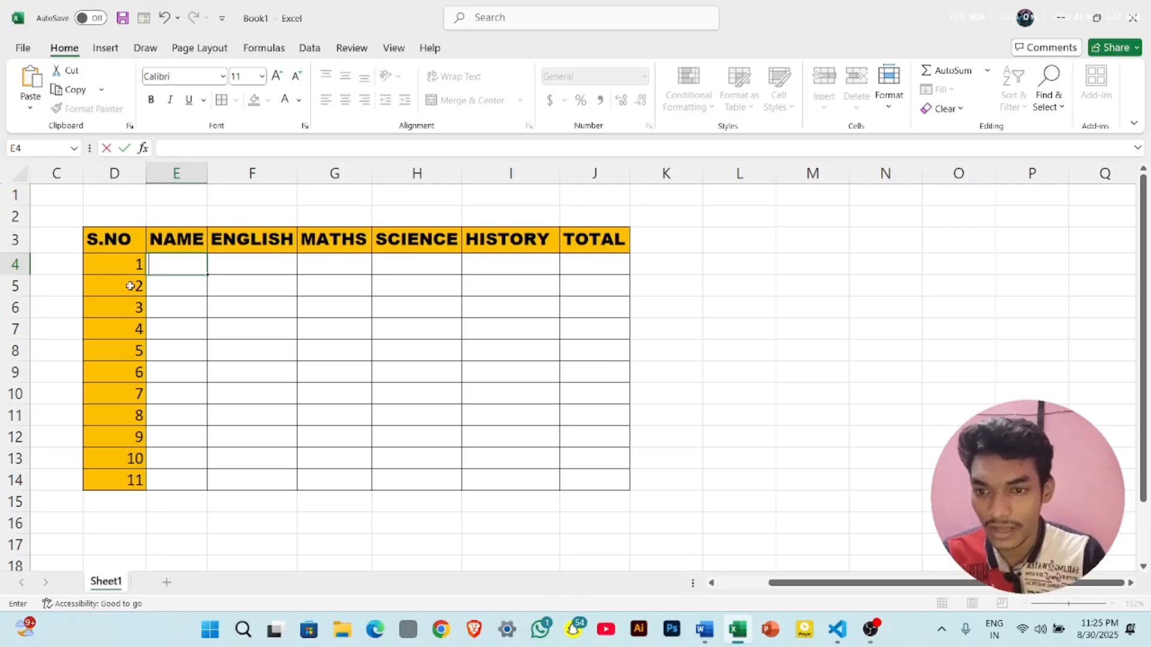
pyautogui.moveTo(124, 264); pyautogui.dragTo(134, 474)
pyautogui.press('Delete')
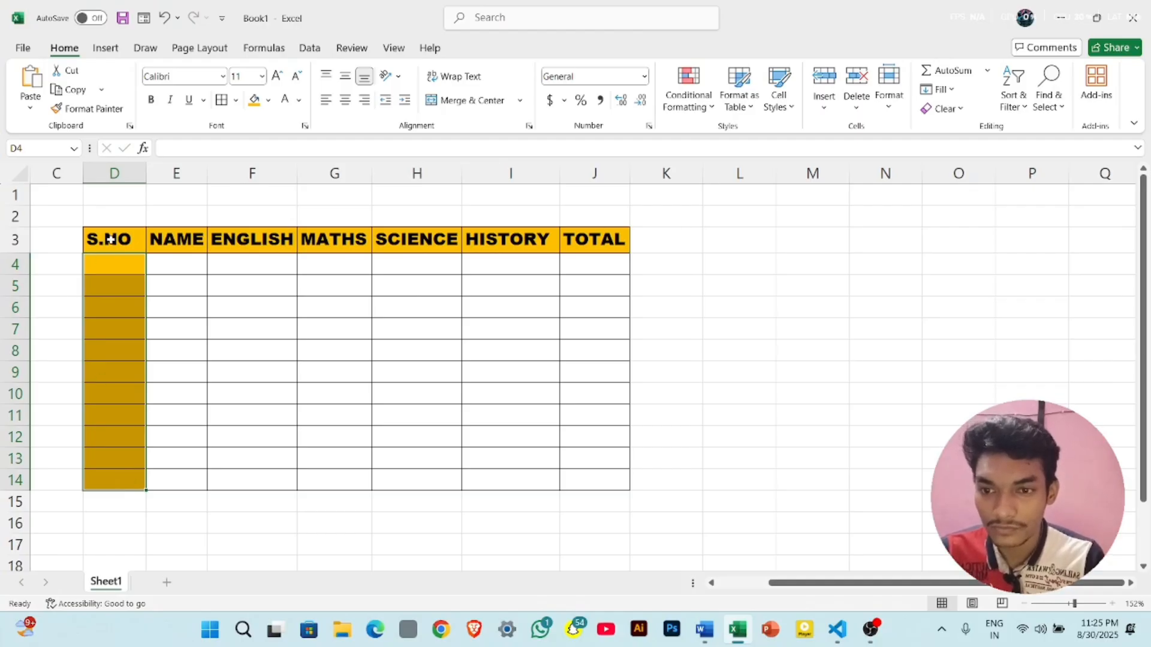
# - Select the header cells D3:J3 and look over the Quick Access Toolbar's customization choices
pyautogui.moveTo(110, 239); pyautogui.dragTo(601, 248)
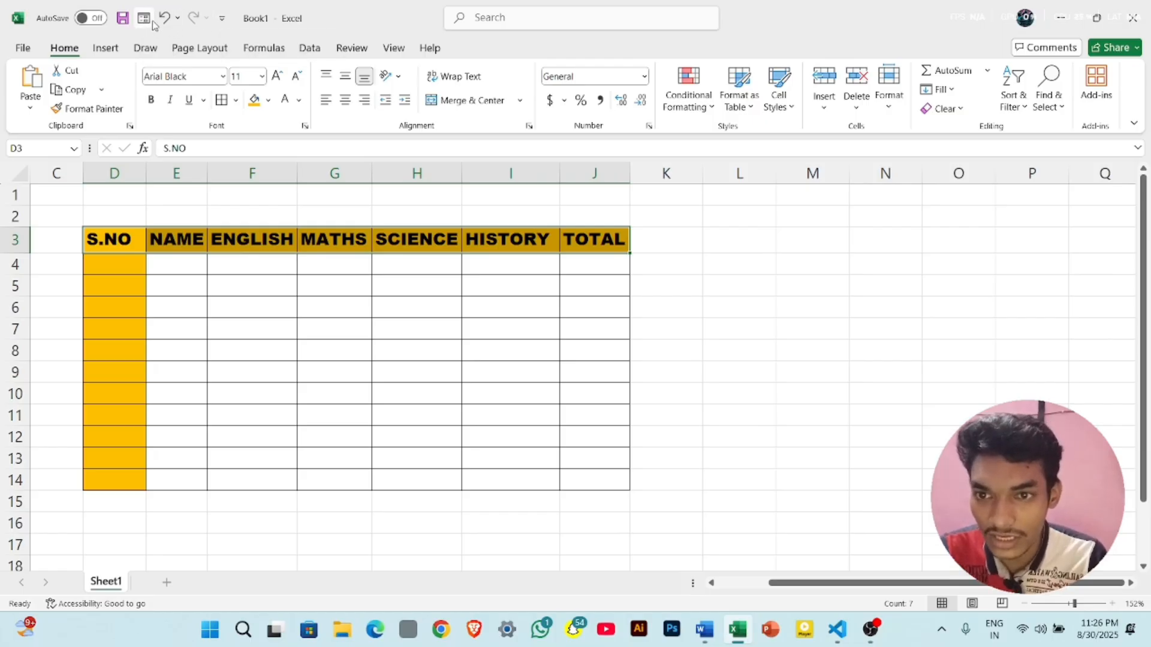
pyautogui.click(221, 20)
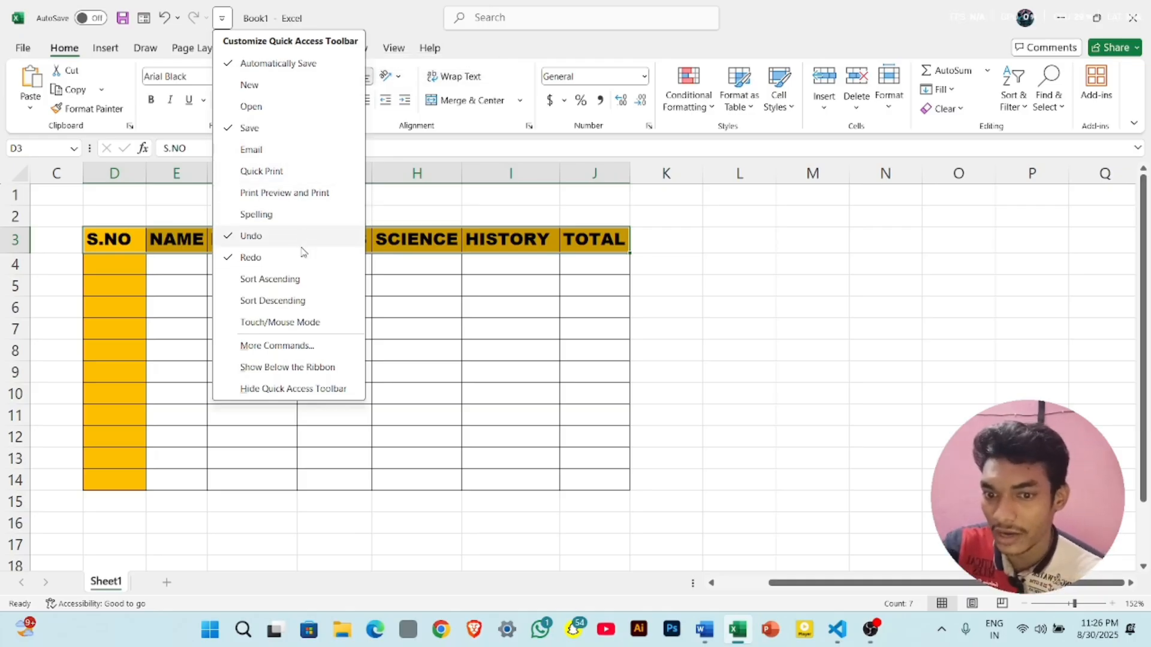
pyautogui.click(189, 199)
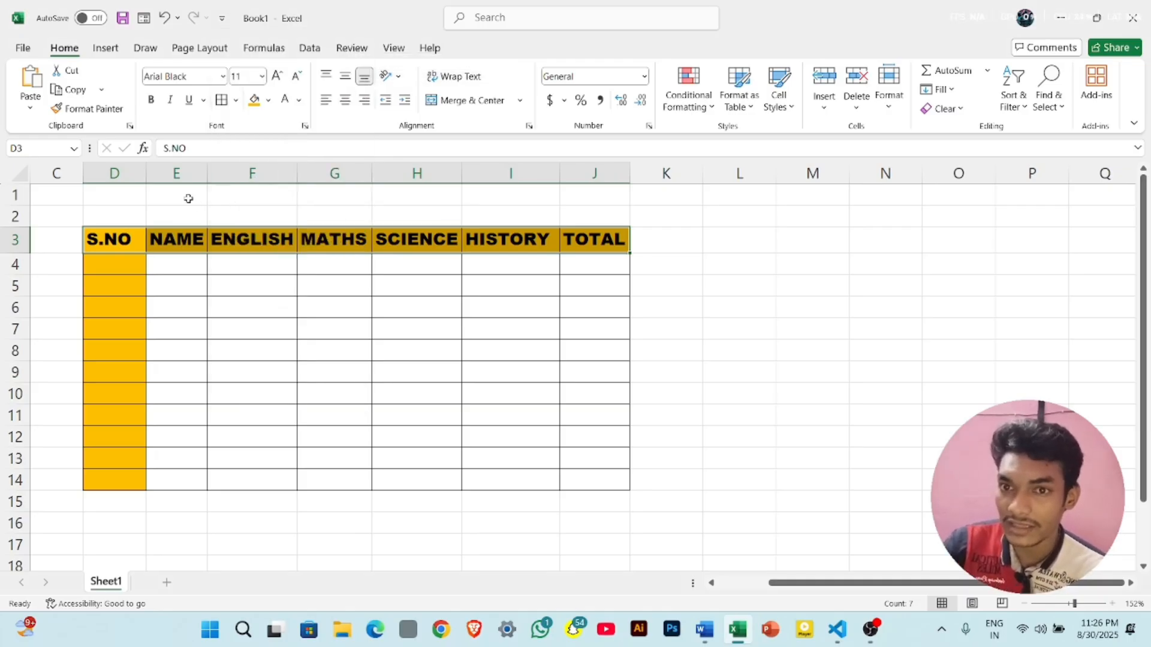
# - Open the Quick Access Toolbar page of Excel Options and list All Commands as the command source
pyautogui.click(24, 54)
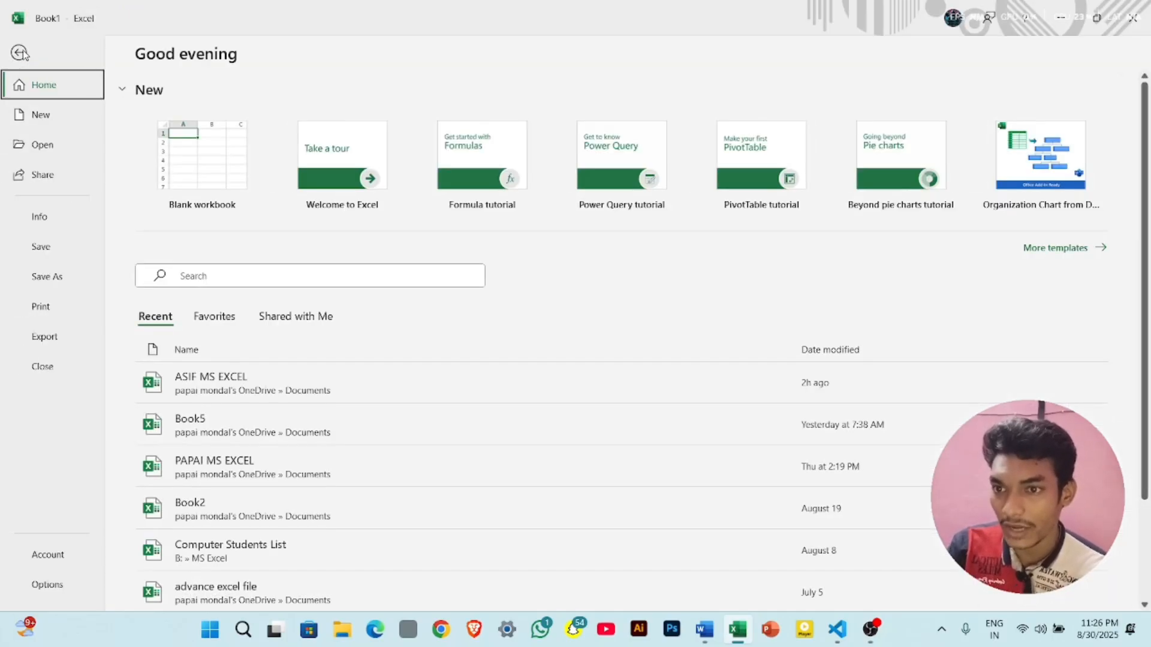
pyautogui.click(48, 585)
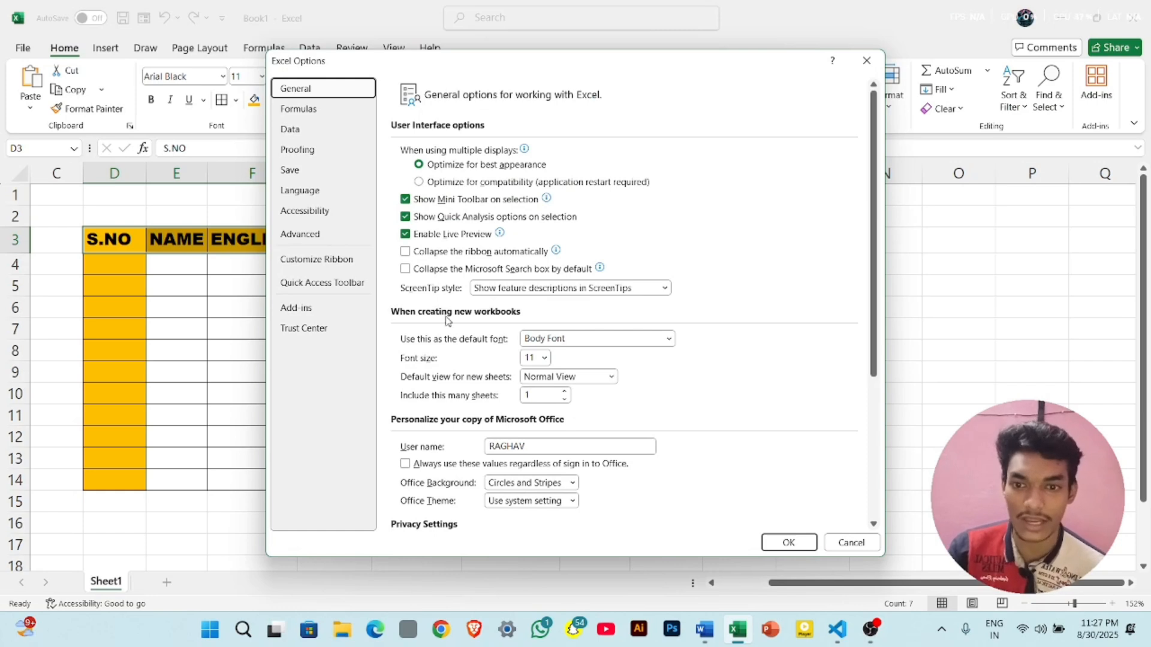
pyautogui.click(327, 286)
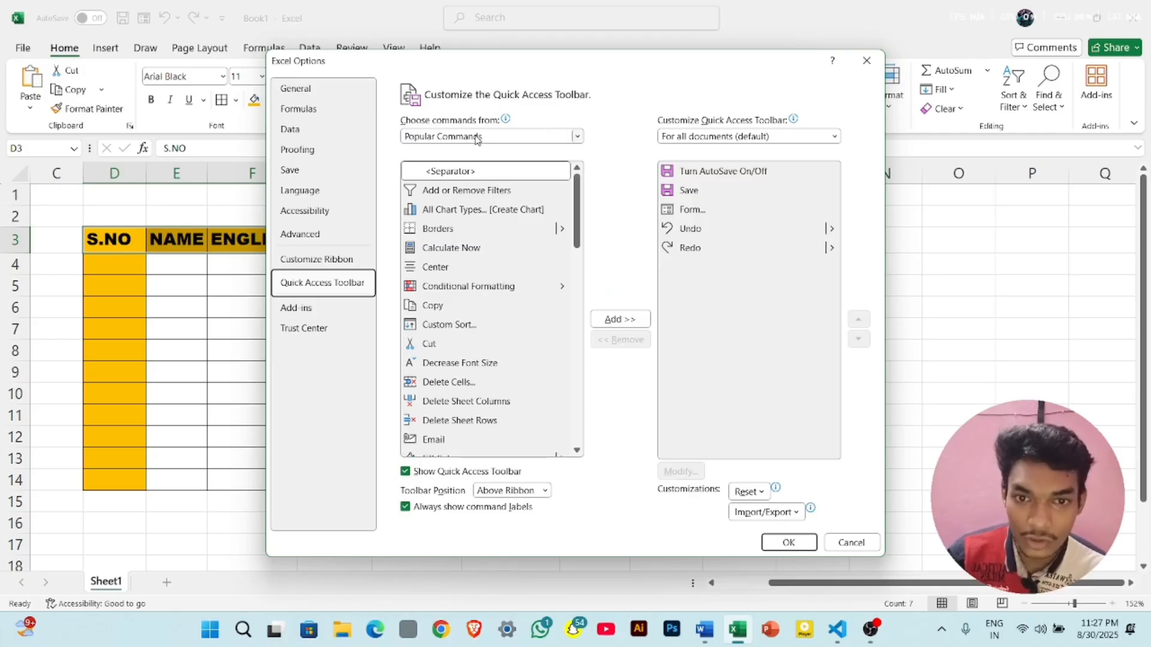
pyautogui.click(577, 136)
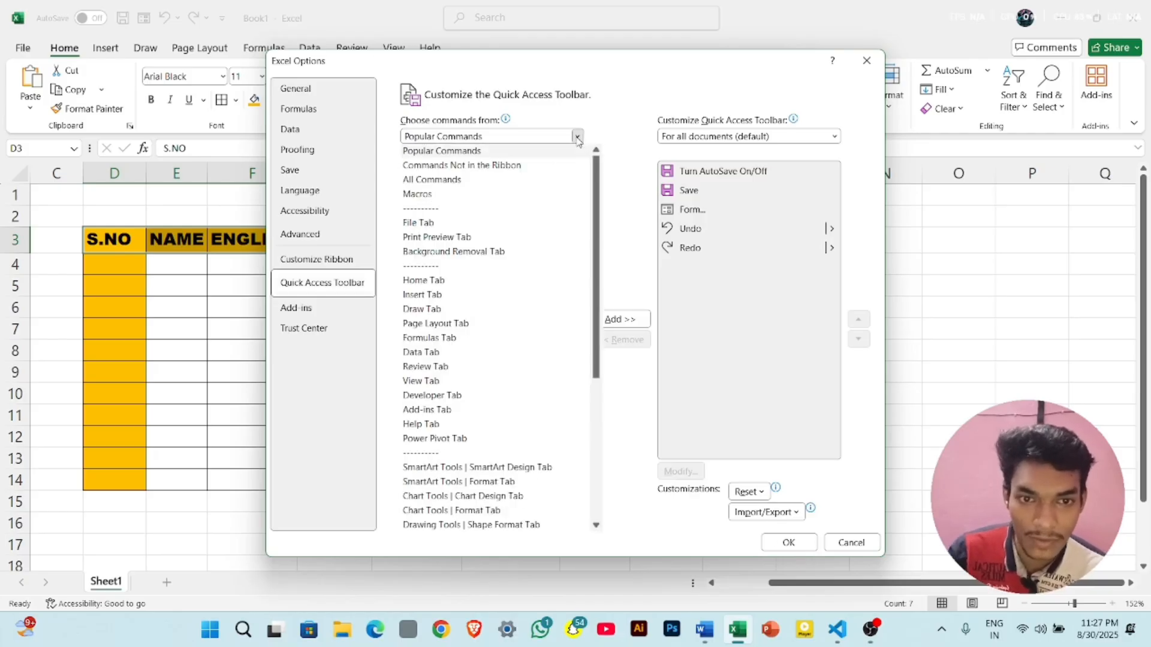
pyautogui.click(576, 136)
pyautogui.click(577, 137)
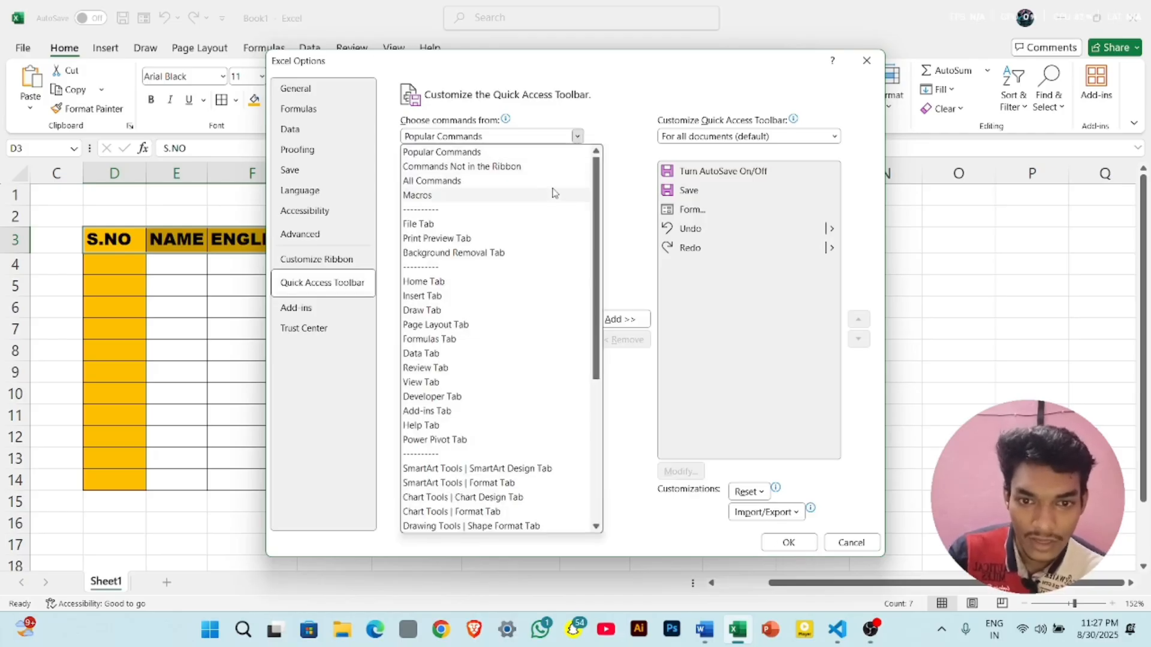
pyautogui.click(512, 183)
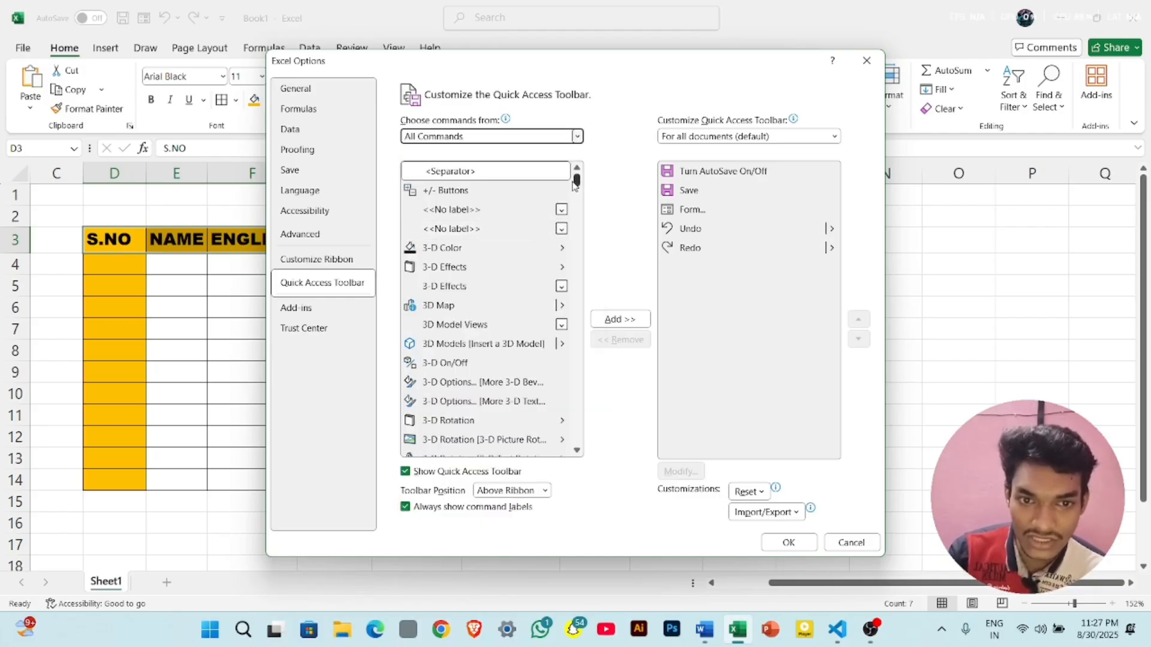
# - Try to add the Form command to the Quick Access Toolbar and close Excel Options
pyautogui.moveTo(574, 184); pyautogui.dragTo(579, 189)
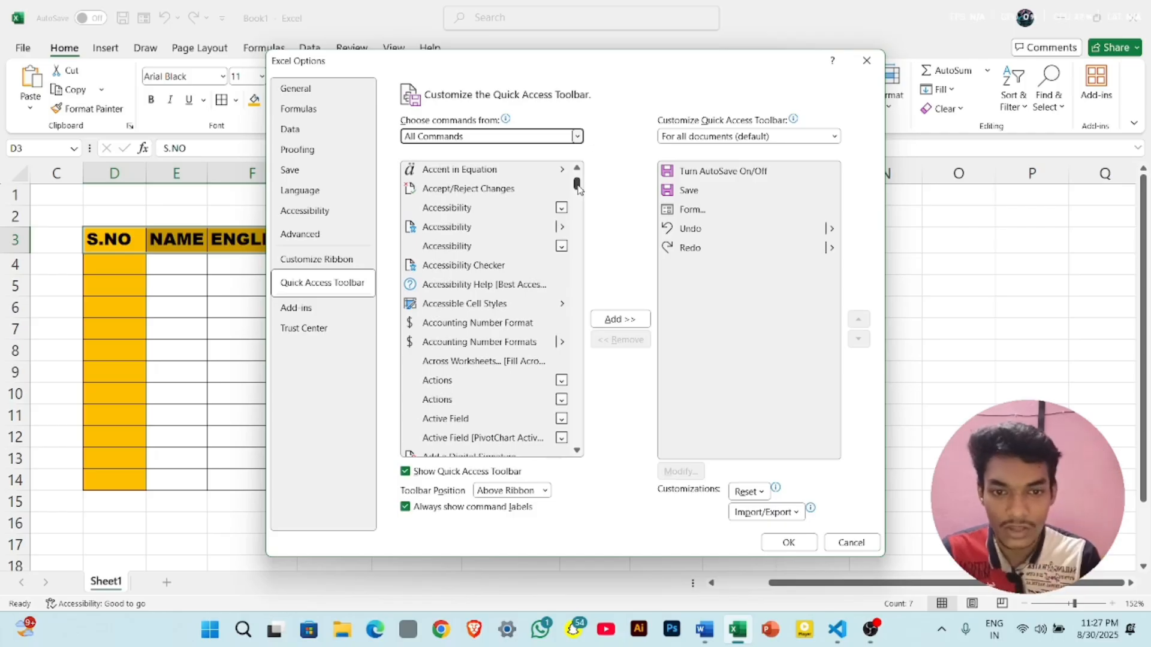
pyautogui.moveTo(579, 190); pyautogui.dragTo(579, 267)
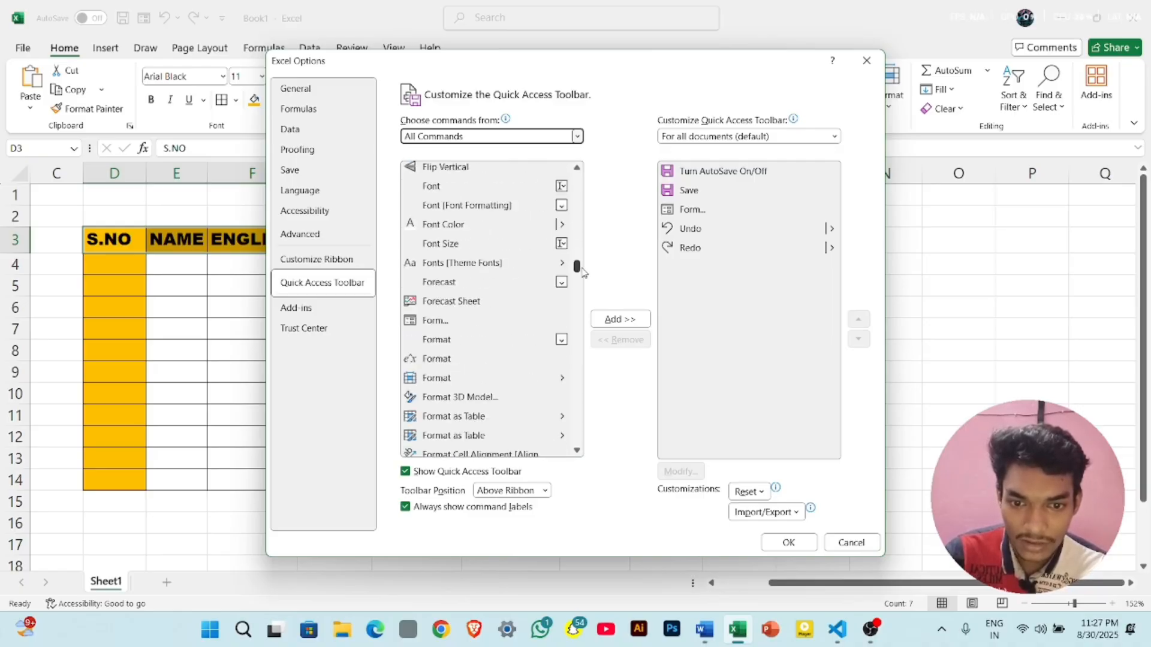
pyautogui.scroll(-1, 464, 294)
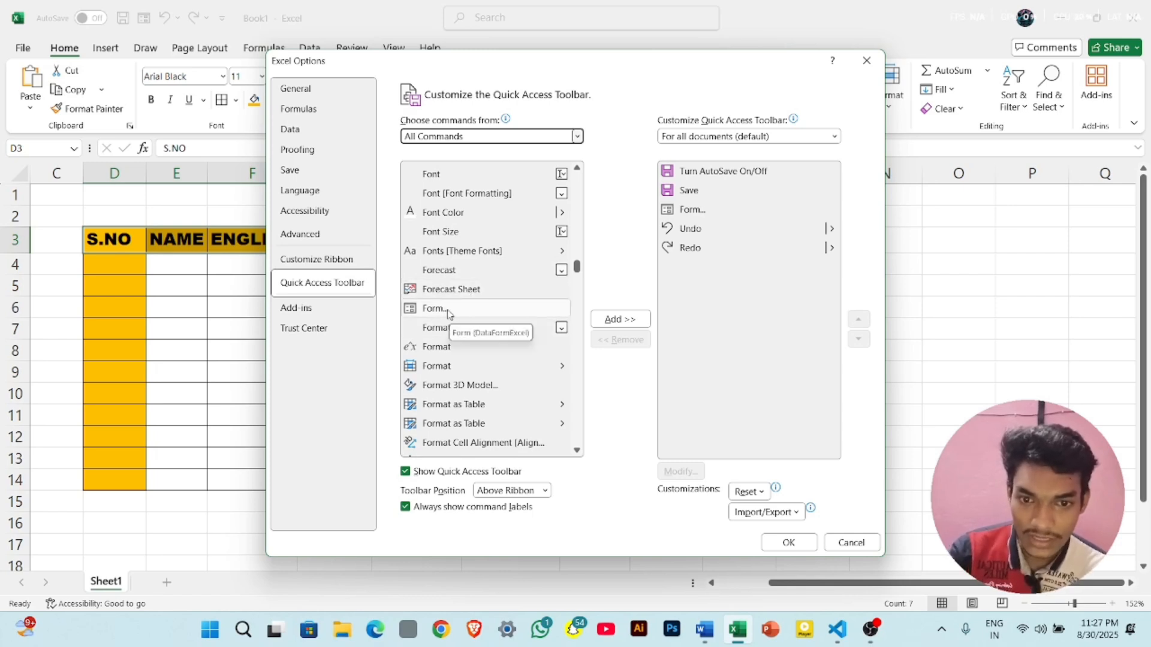
pyautogui.click(449, 312)
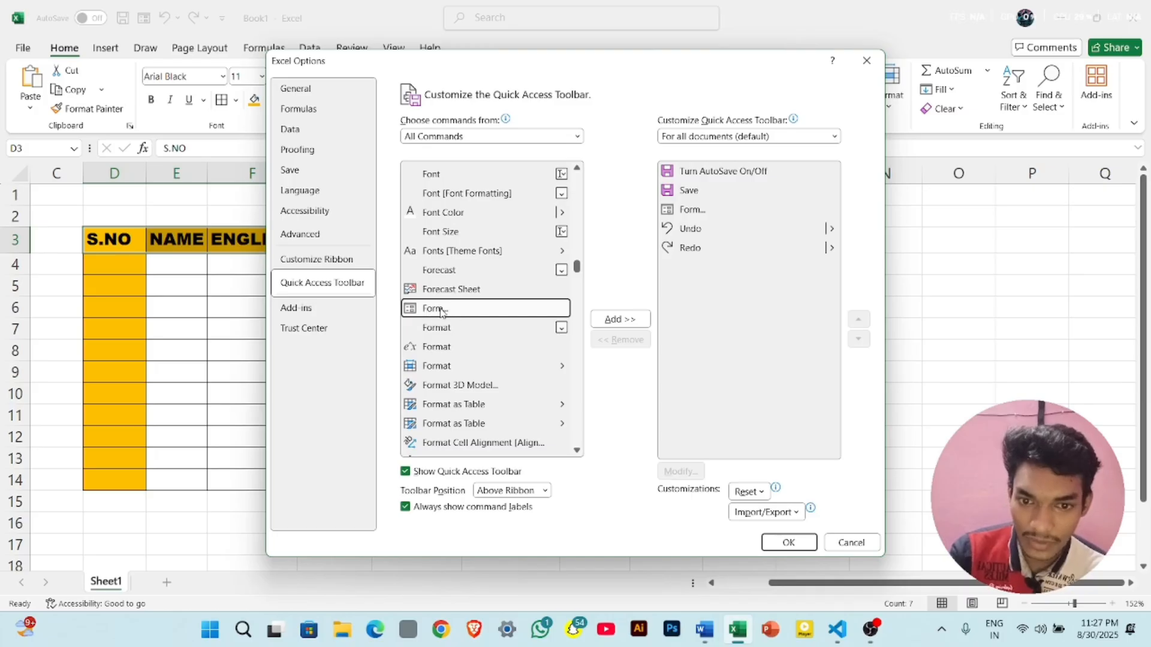
pyautogui.click(620, 320)
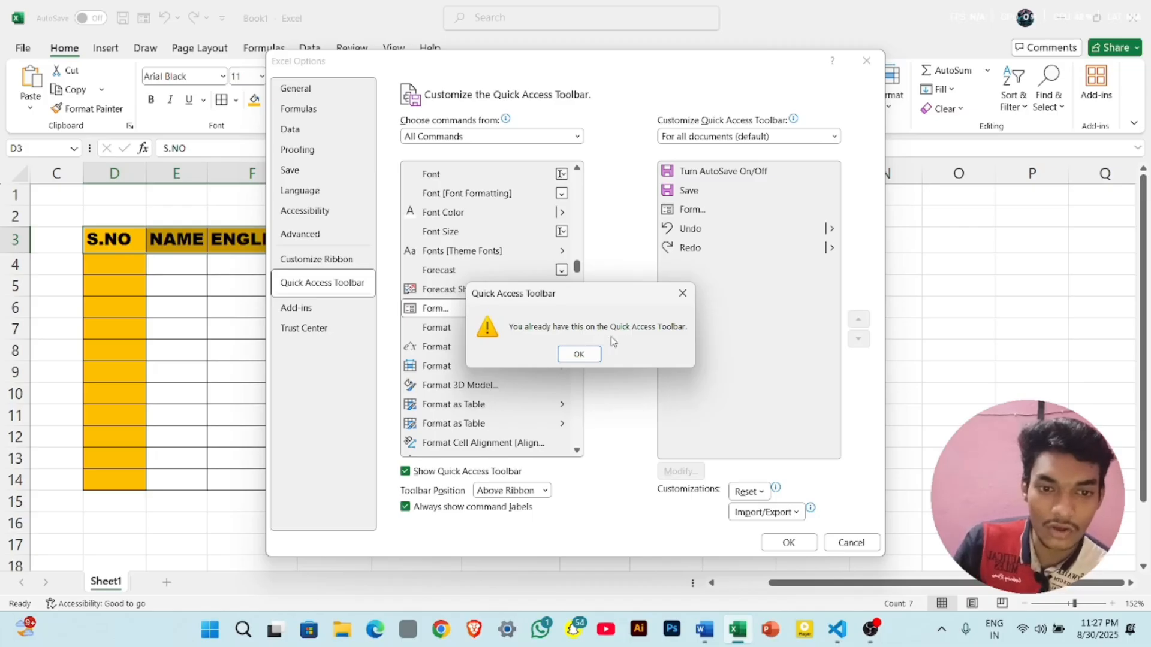
pyautogui.click(578, 354)
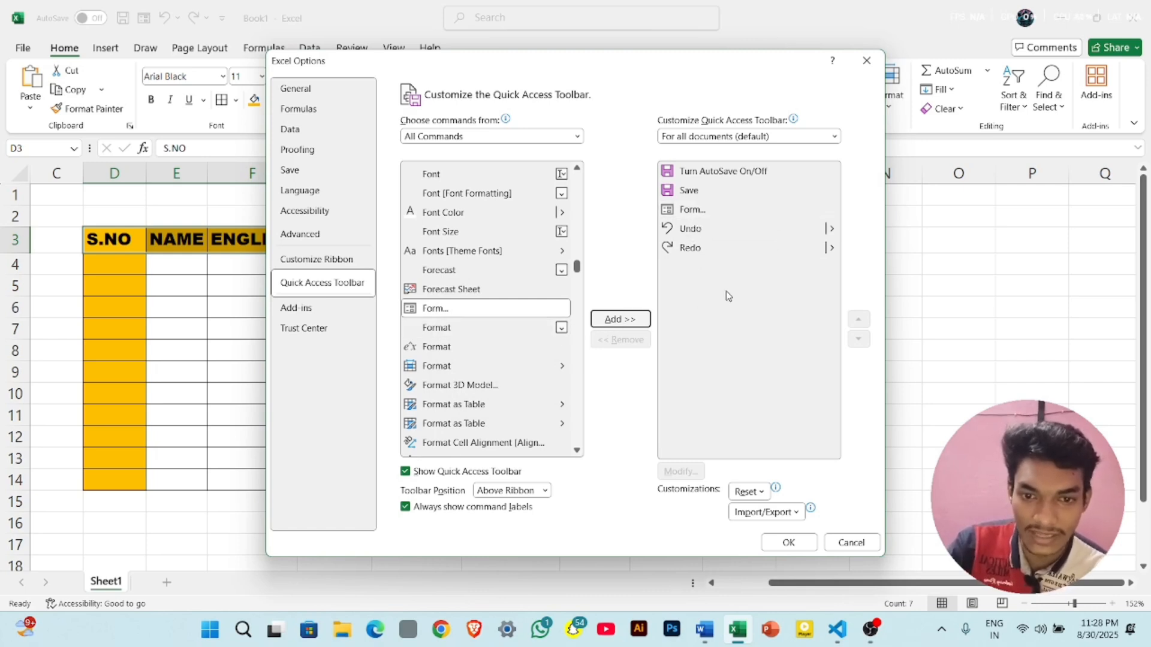
pyautogui.click(789, 542)
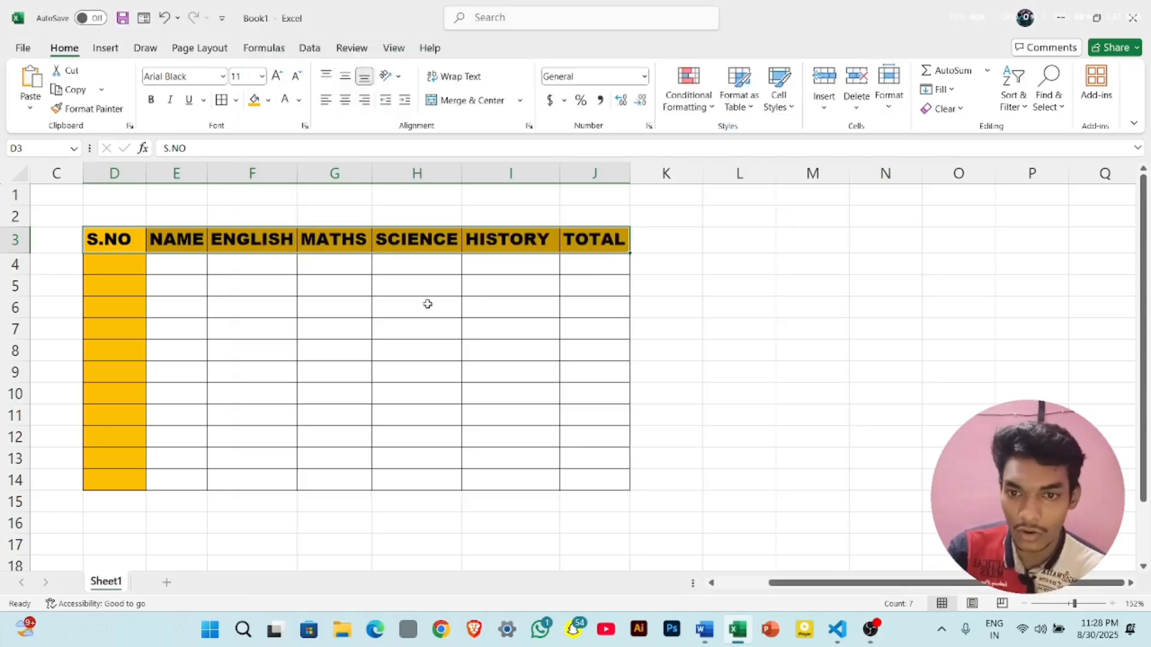
# - Open the data form for the header cells D3:J3, using the first row of the selection as column labels
pyautogui.press('Down')
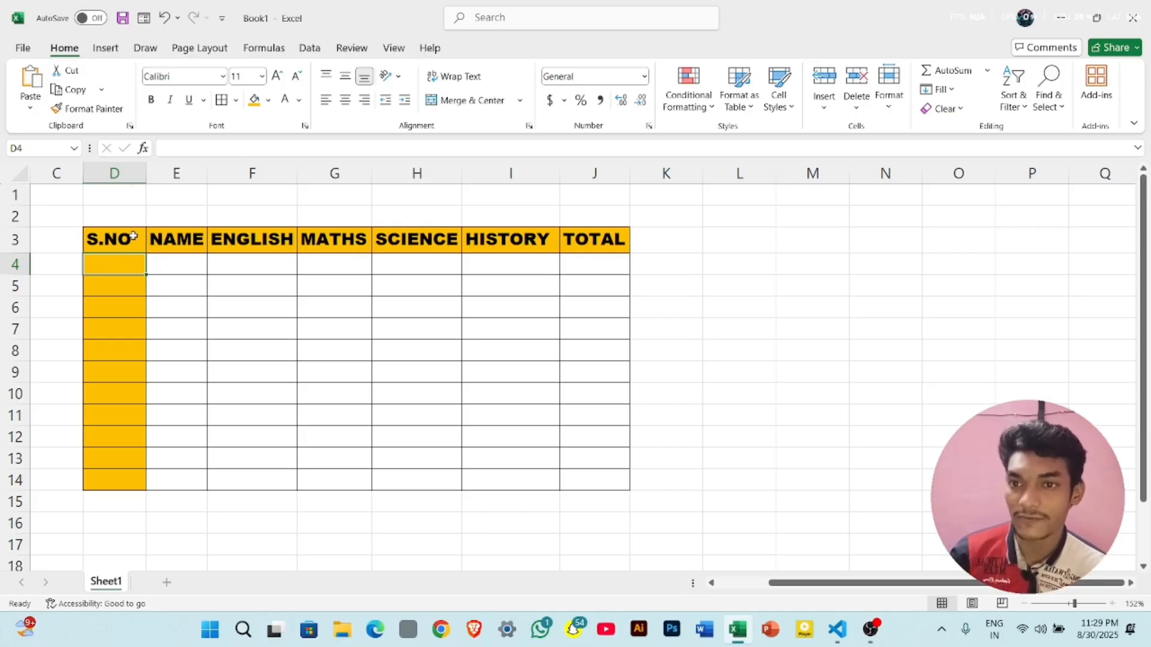
pyautogui.moveTo(133, 235); pyautogui.dragTo(618, 250)
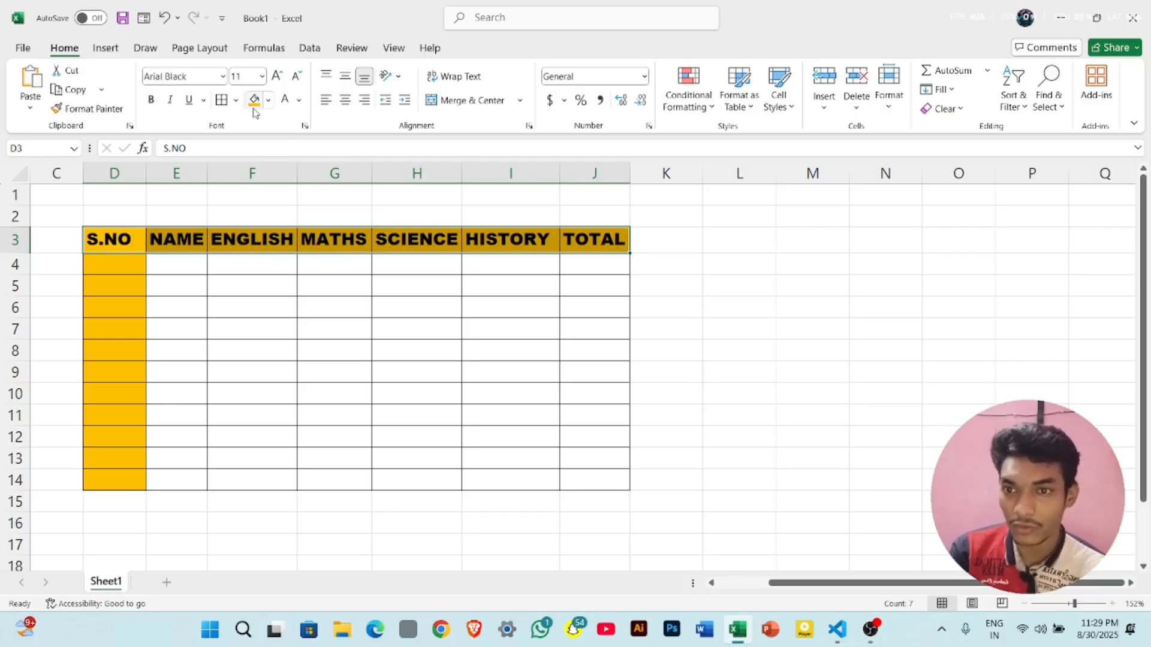
pyautogui.click(144, 20)
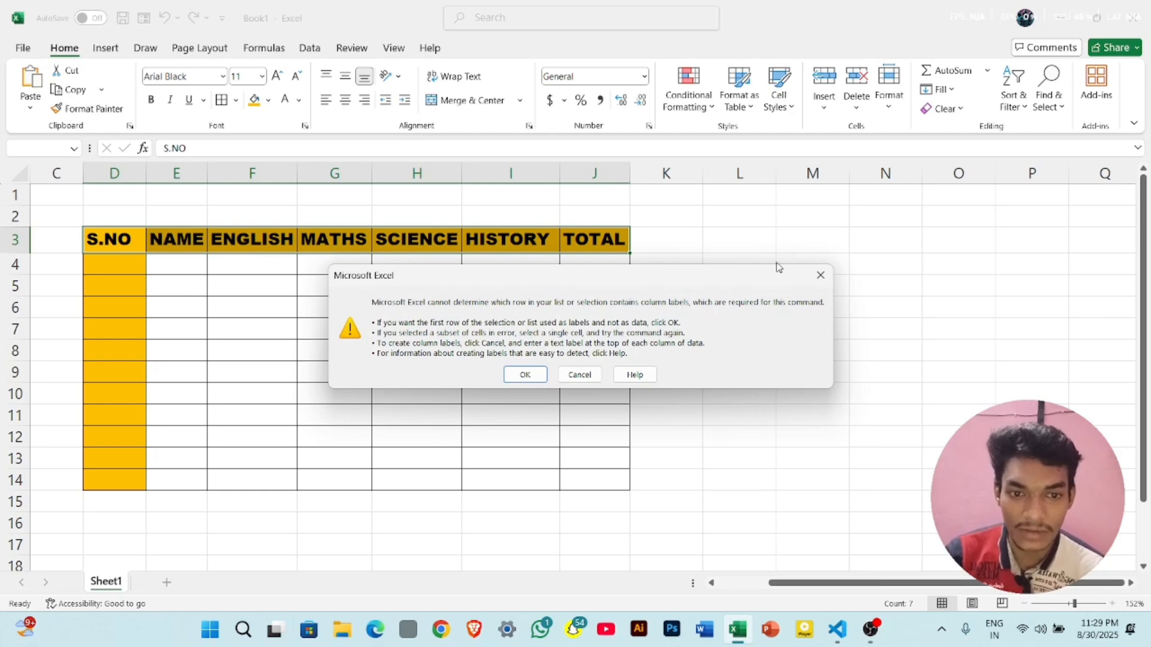
pyautogui.click(525, 375)
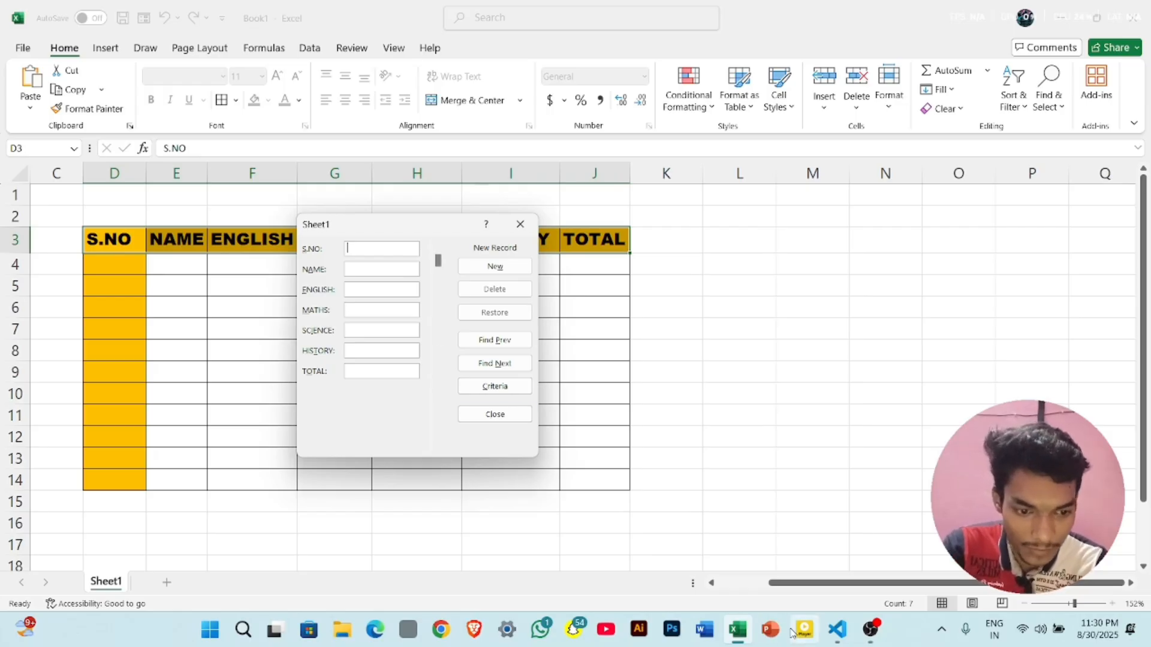
# - Switch to Word and open the recent DATA ENTRY document to show its student marks table
pyautogui.click(704, 632)
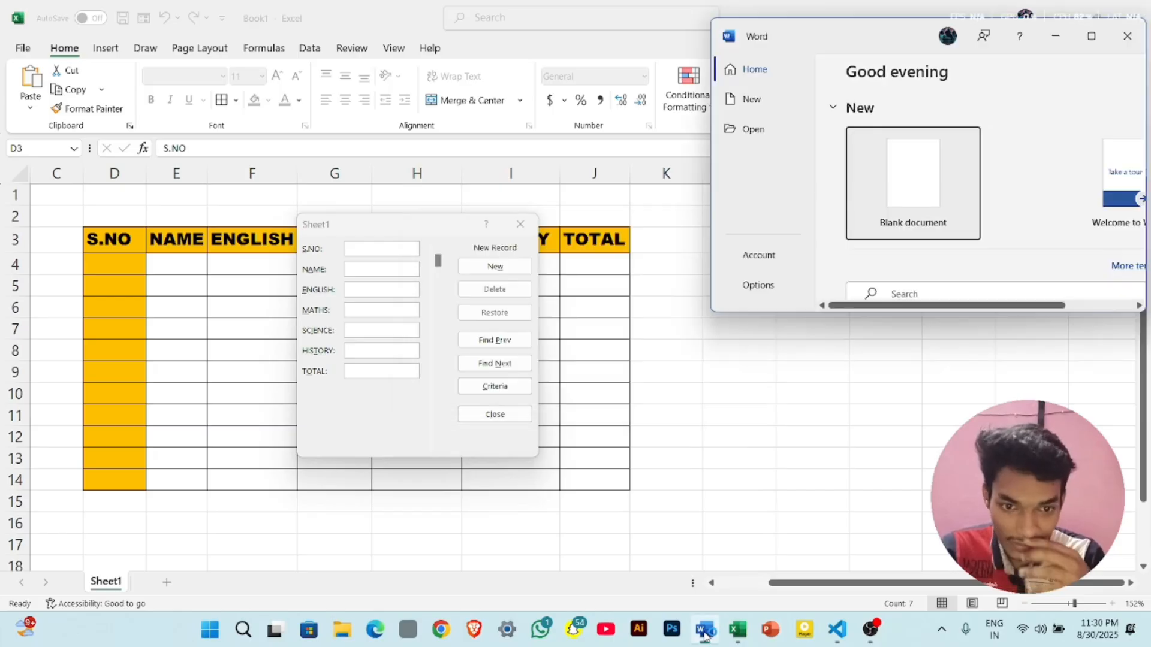
pyautogui.scroll(-3, 938, 275)
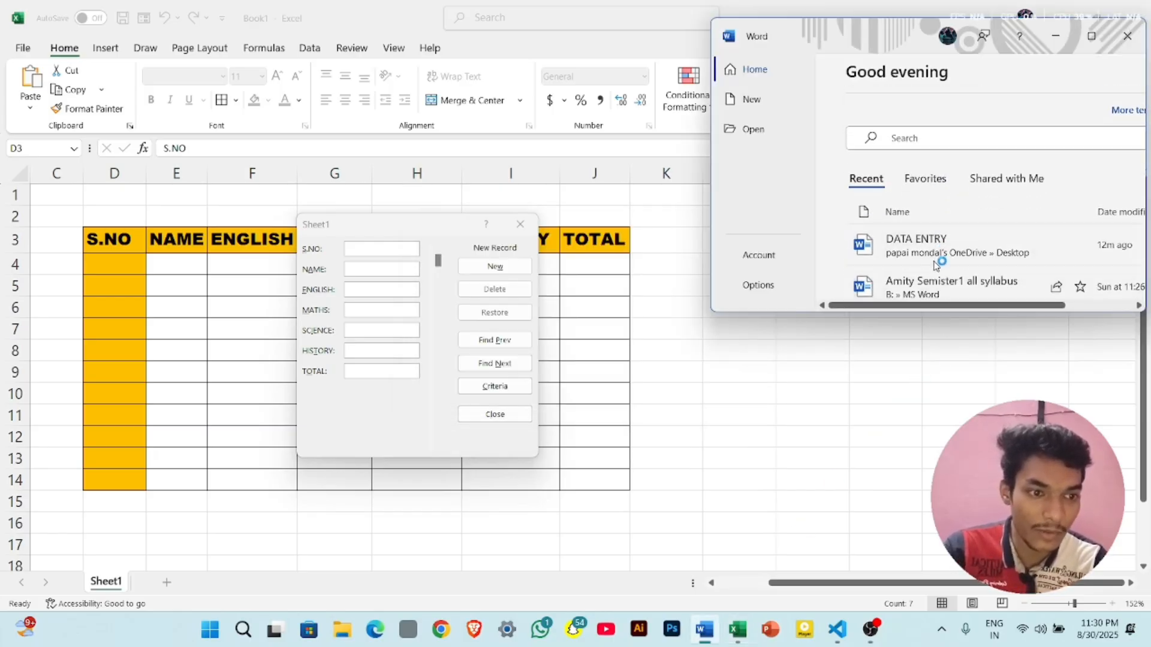
pyautogui.click(939, 241)
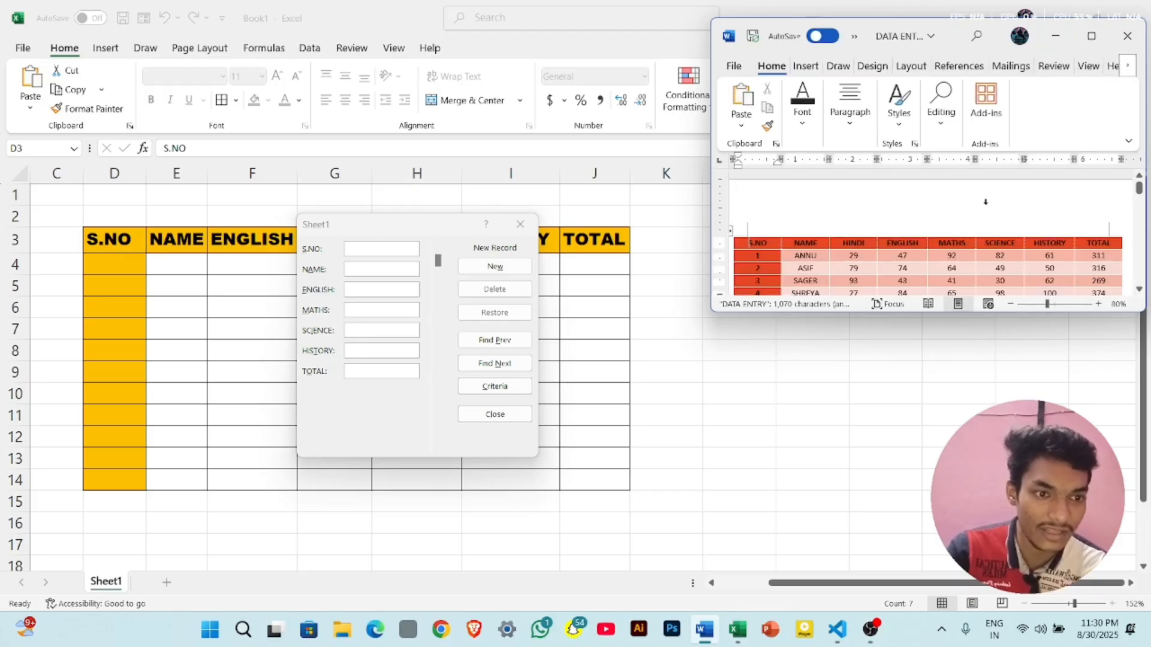
pyautogui.scroll(-1, 959, 240)
pyautogui.scroll(-1, 985, 203)
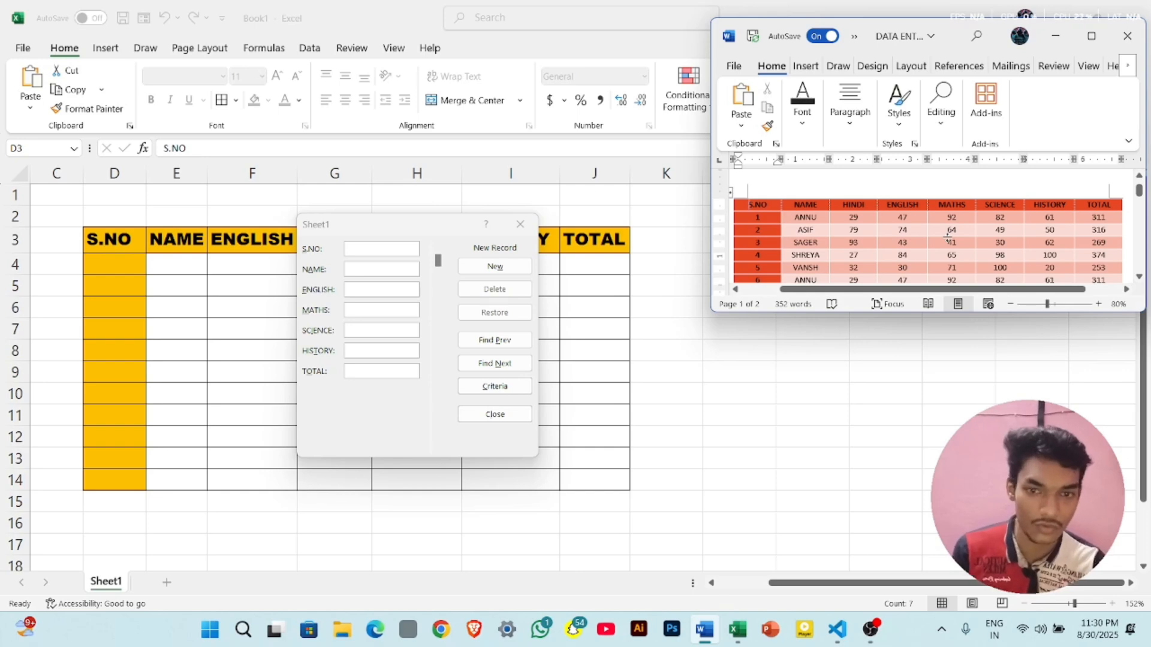
# - Enter the first student's record in Excel's data form: S.NO 1, name, English 47, Maths 92, Science 82, History 61, Total 311; close the form
pyautogui.click(363, 250)
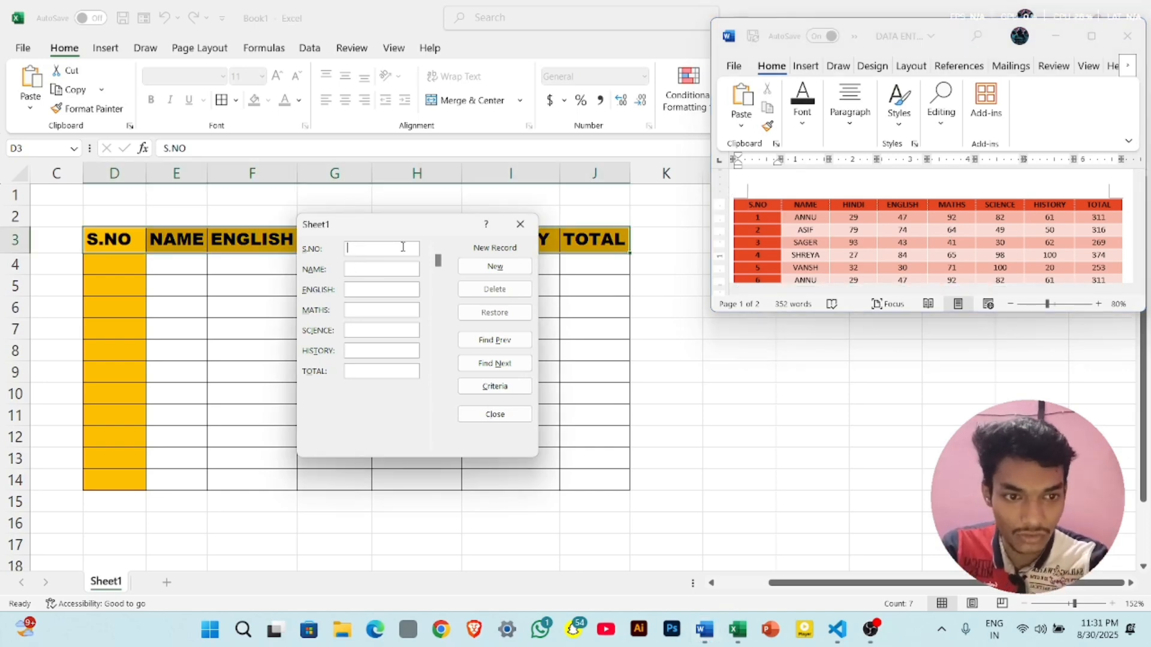
pyautogui.write('1')
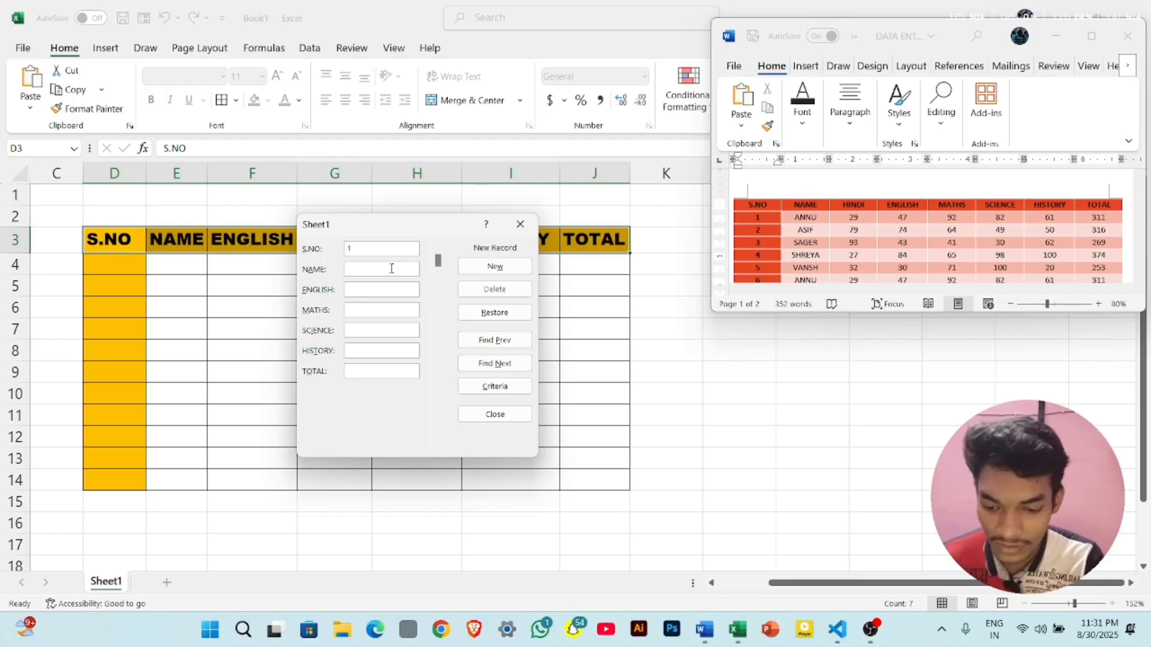
pyautogui.write('ANNU')
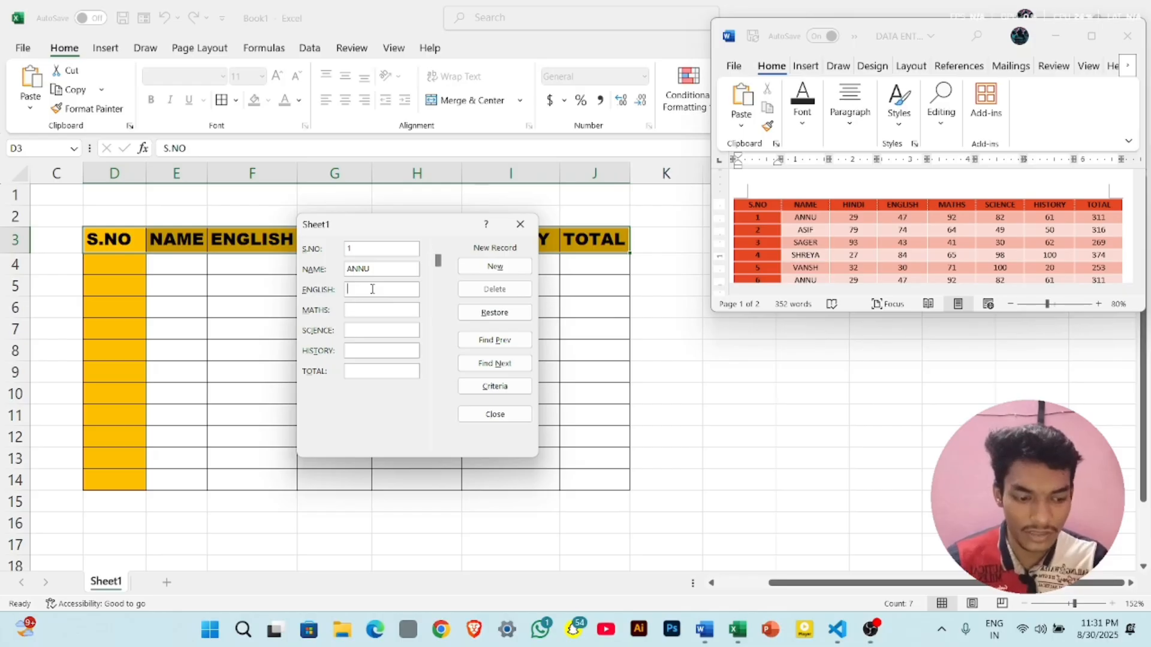
pyautogui.write('47')
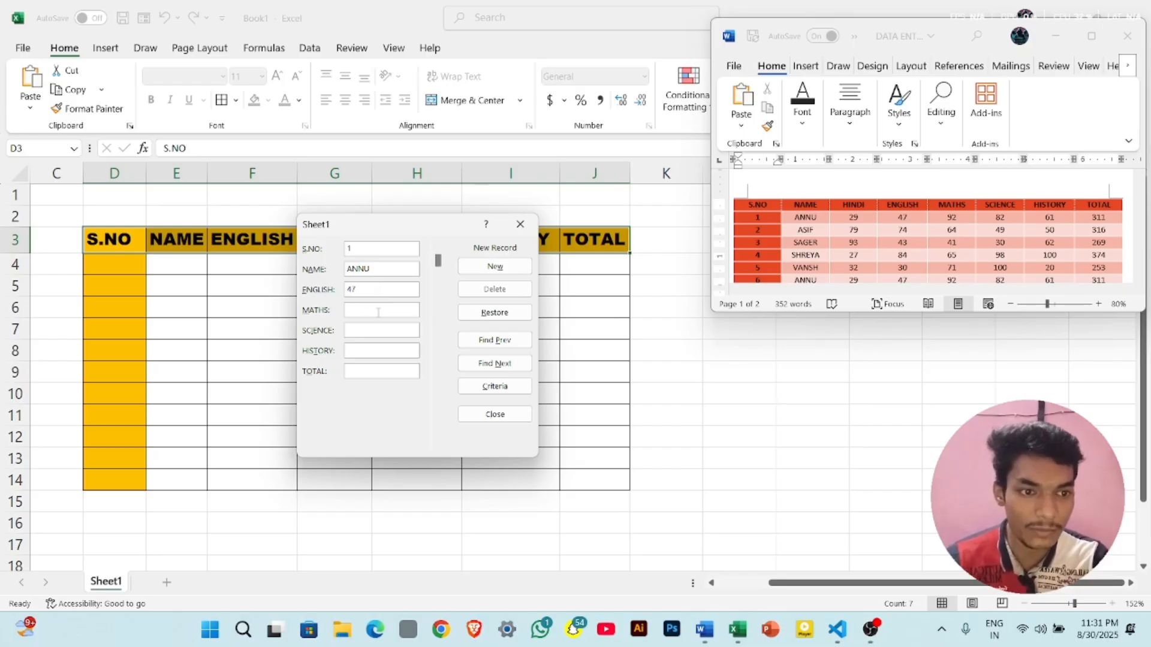
pyautogui.write('92')
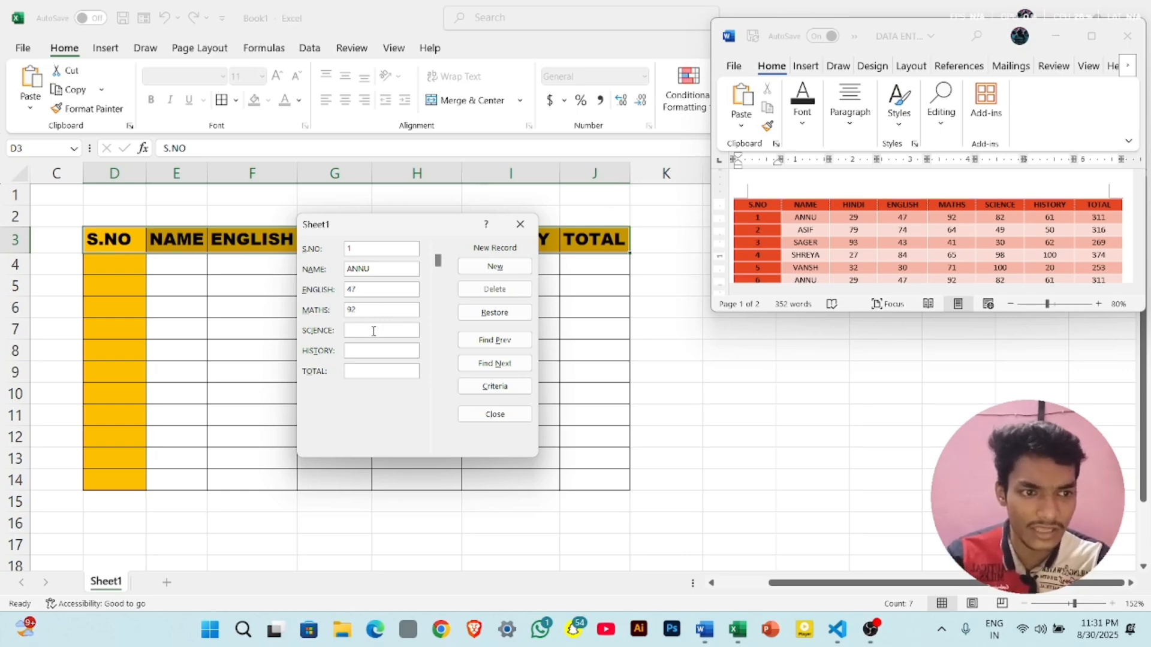
pyautogui.write('82')
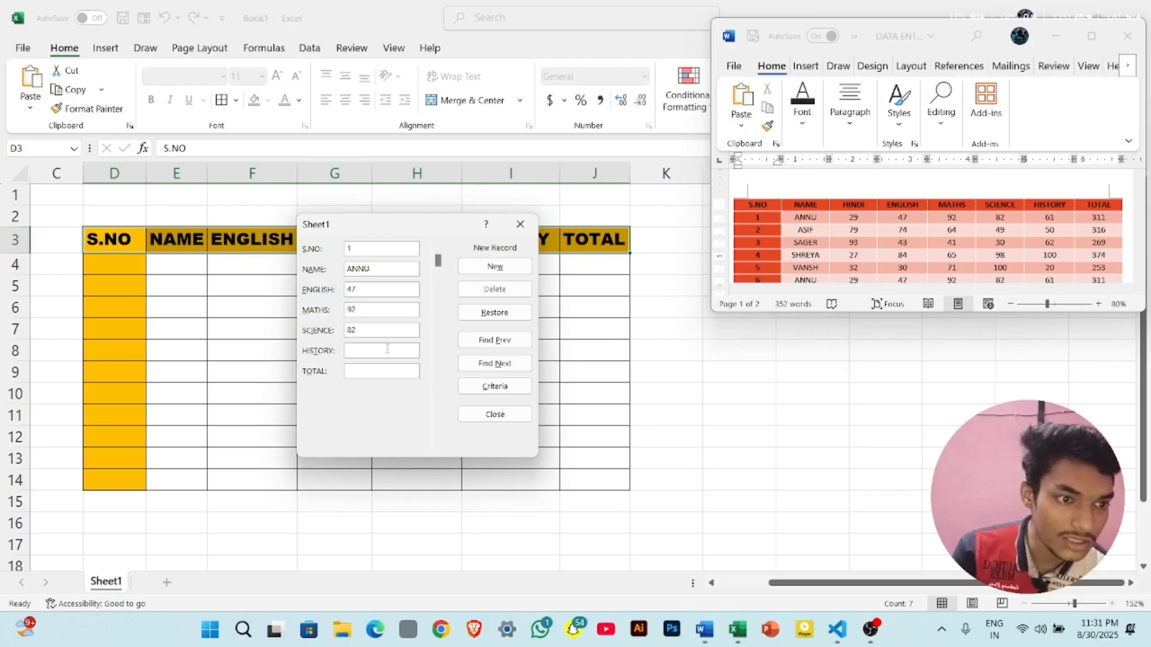
pyautogui.write('61')
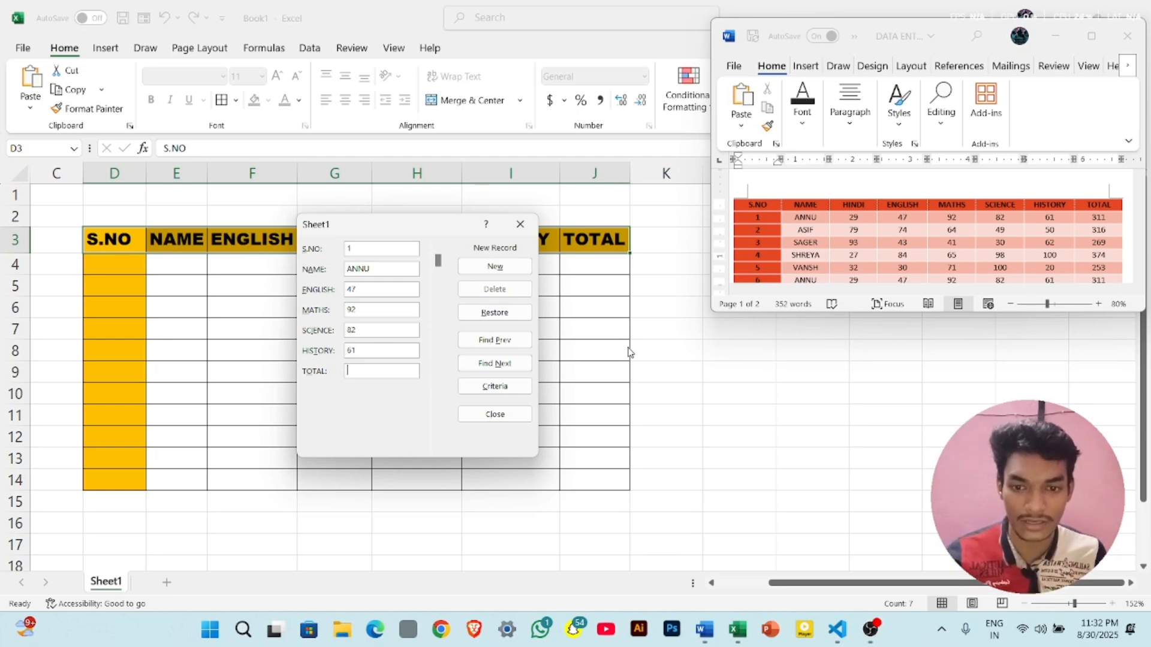
pyautogui.write('311')
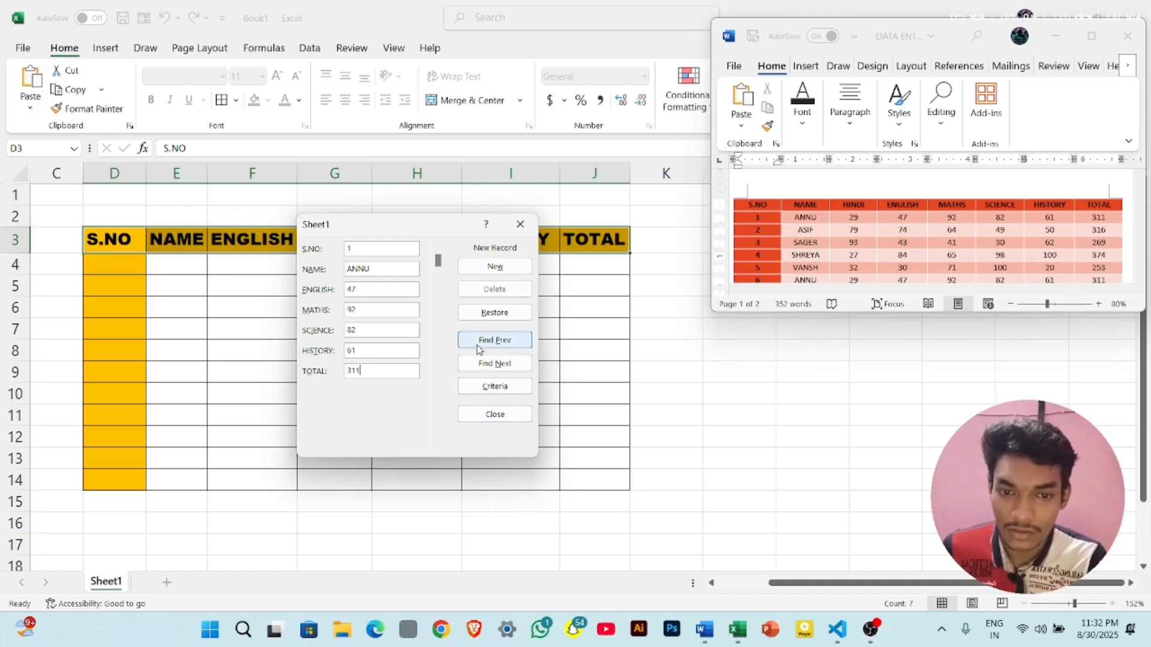
pyautogui.click(477, 421)
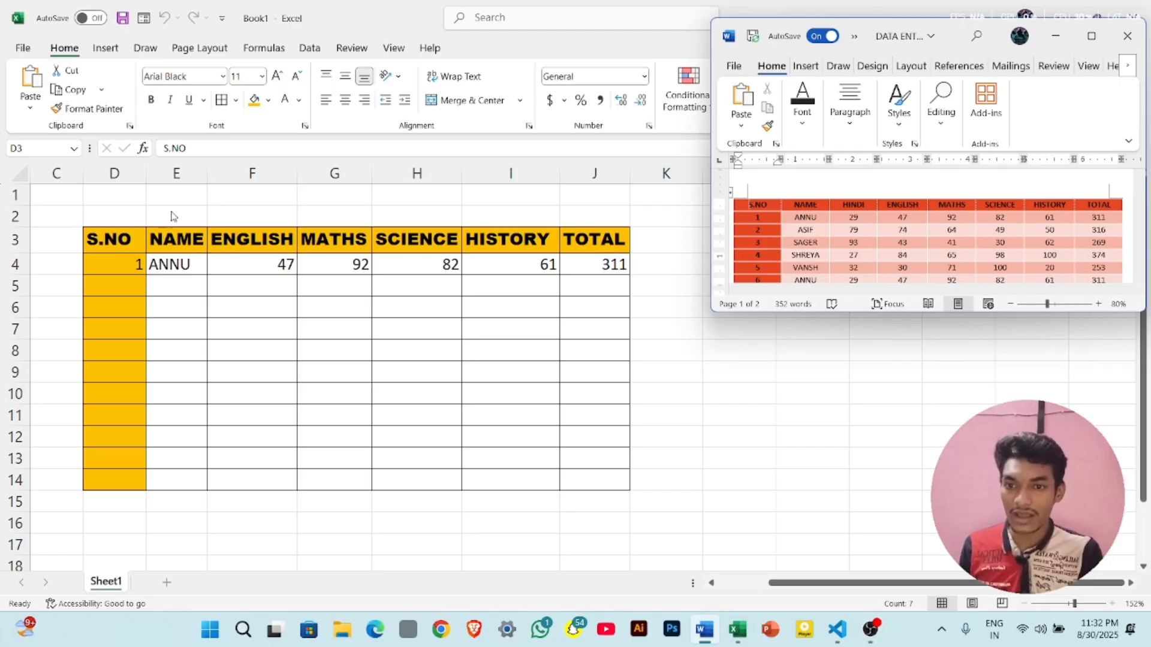
# - Reopen the data form from the table headers, bring the Word marks table back into view and start a new record
pyautogui.click(114, 239)
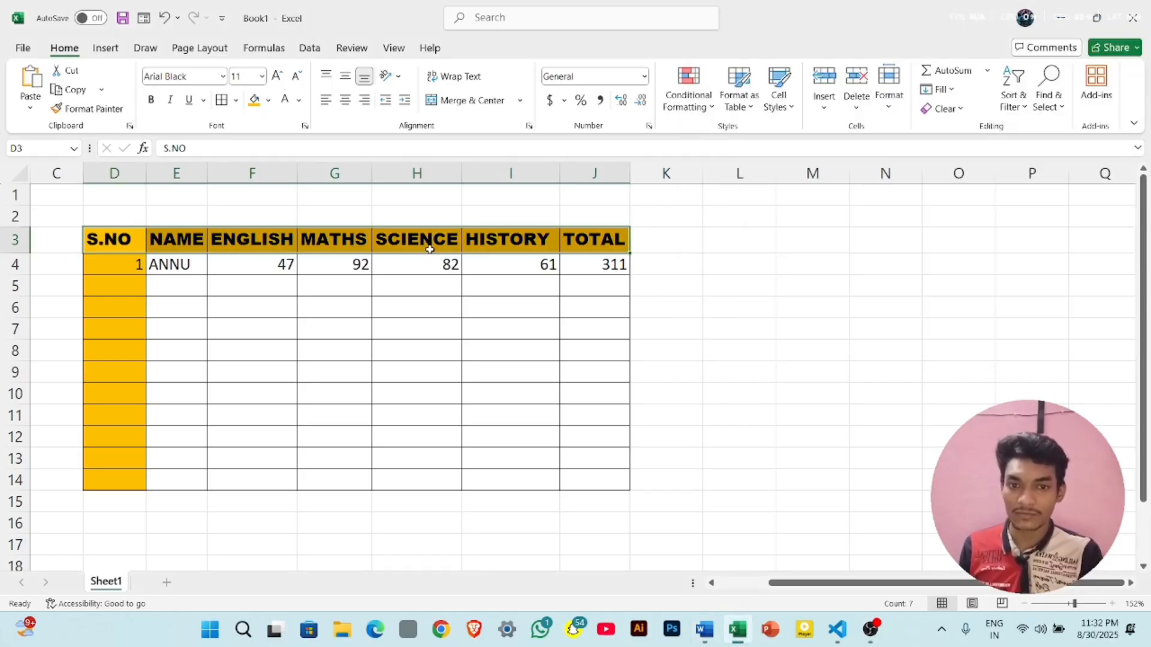
pyautogui.click(143, 19)
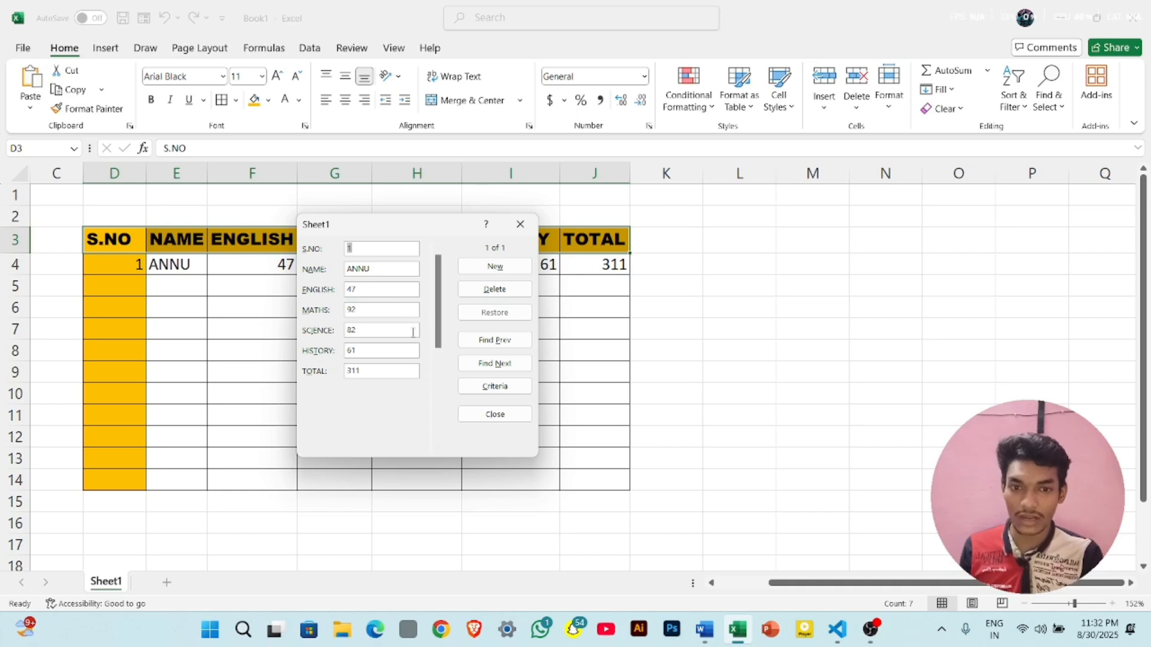
pyautogui.click(706, 633)
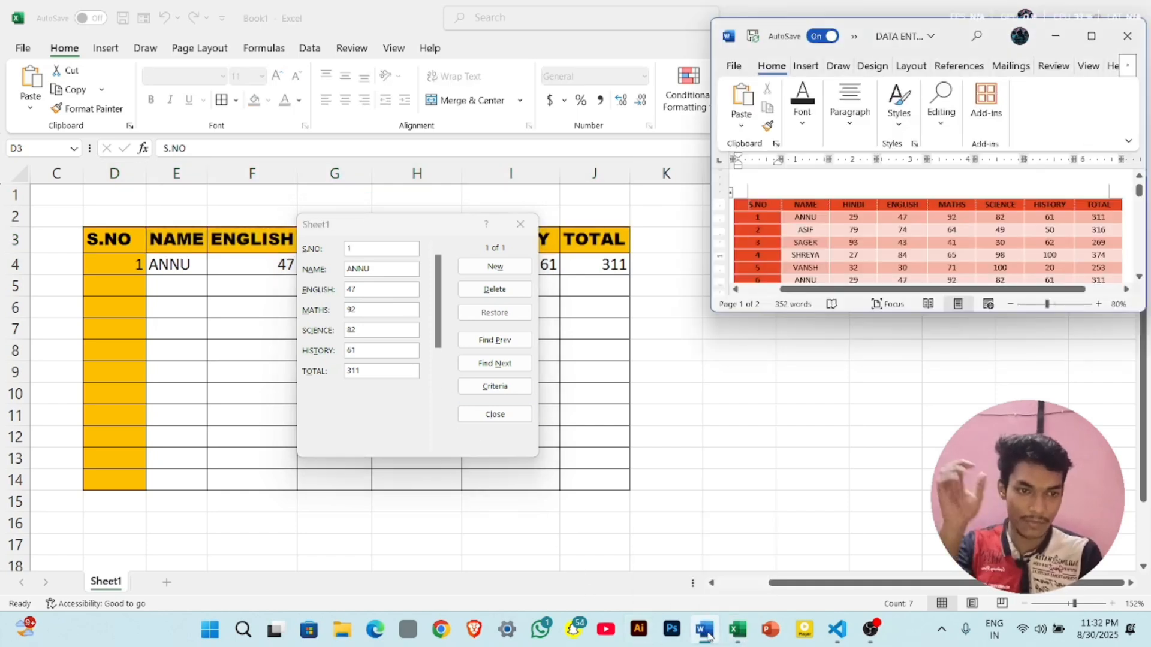
pyautogui.click(505, 268)
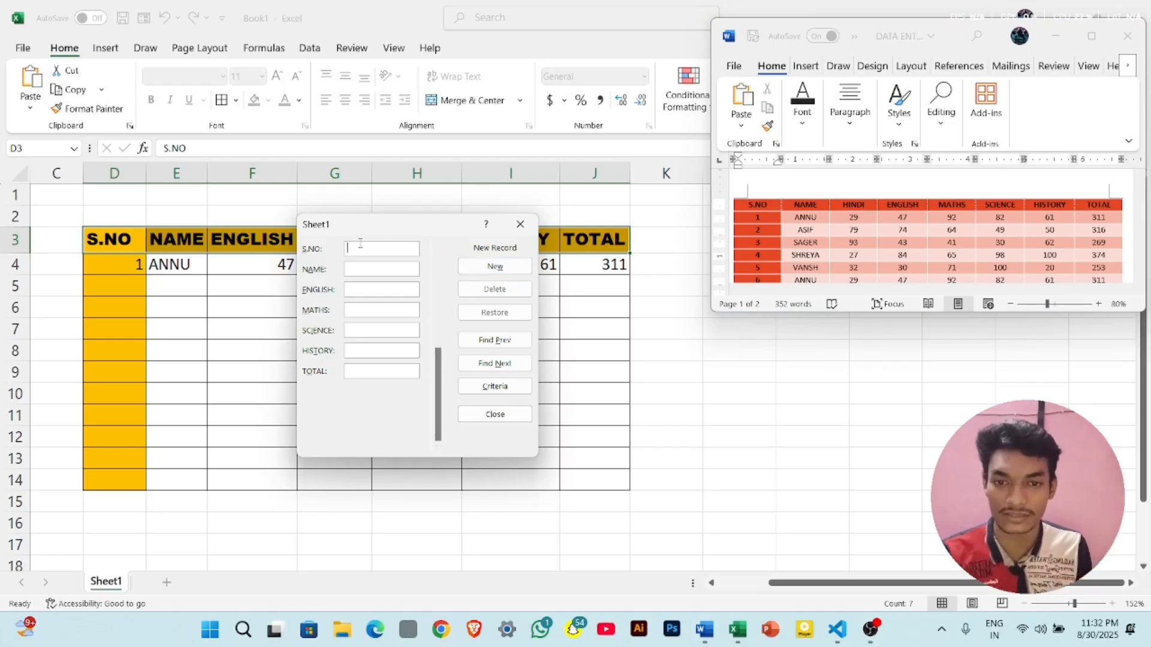
# - Add the second student's record with S.NO 2, the name, English 74, Maths 64, Science 49, History 50 and Total 316
pyautogui.write('2')
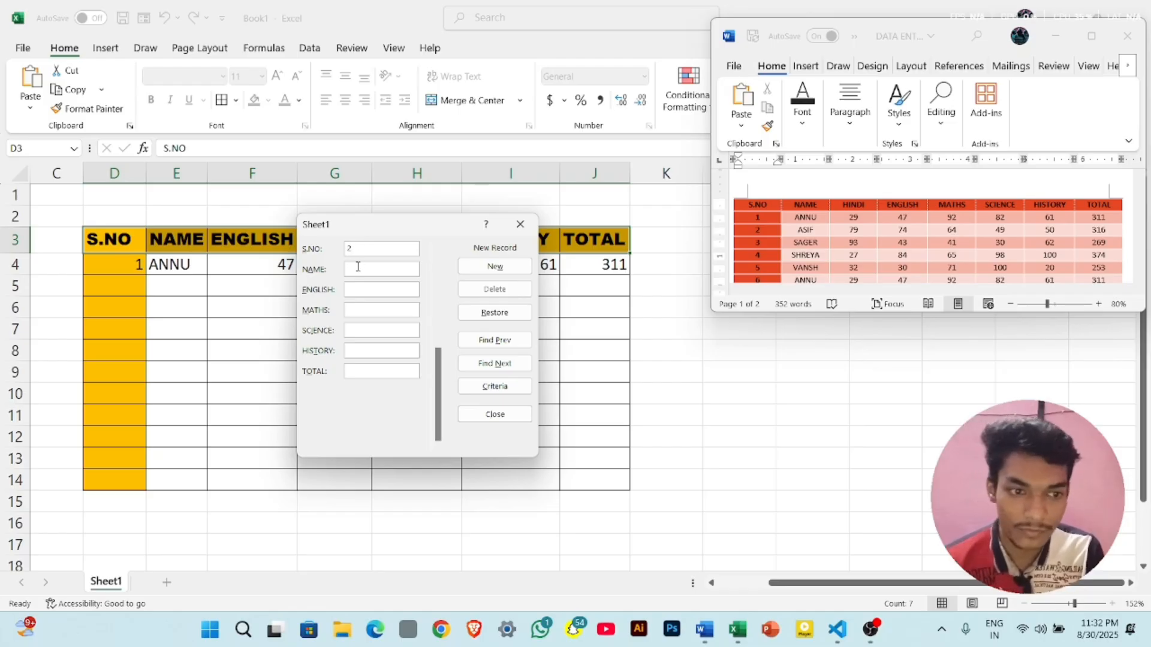
pyautogui.write('ASI')
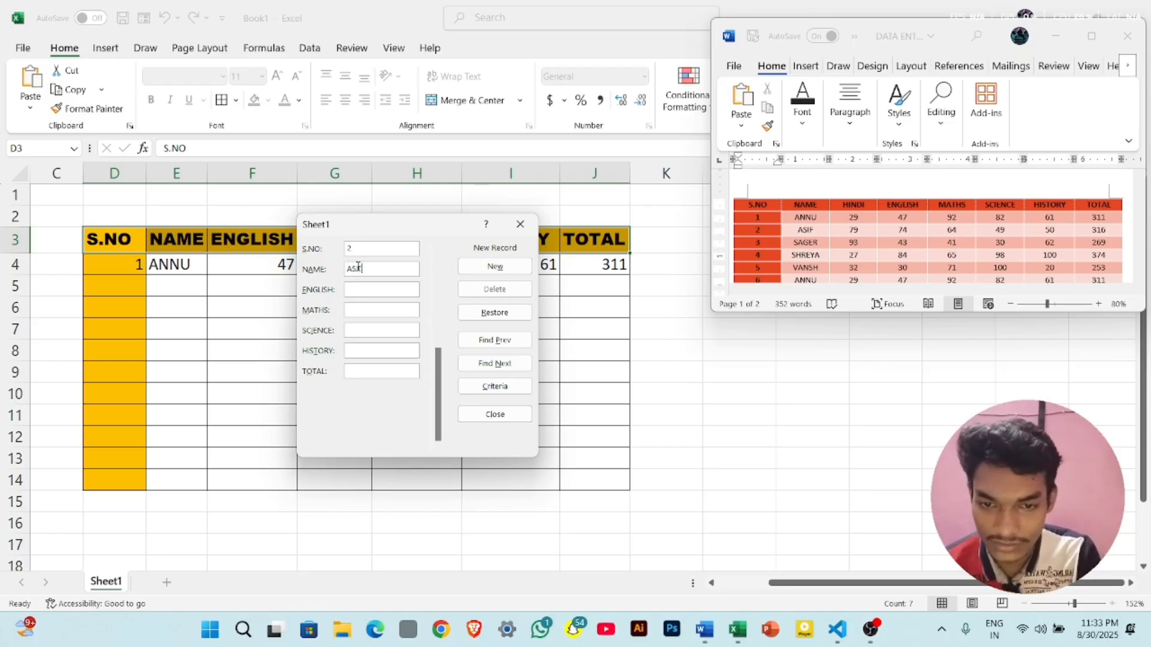
pyautogui.write('F')
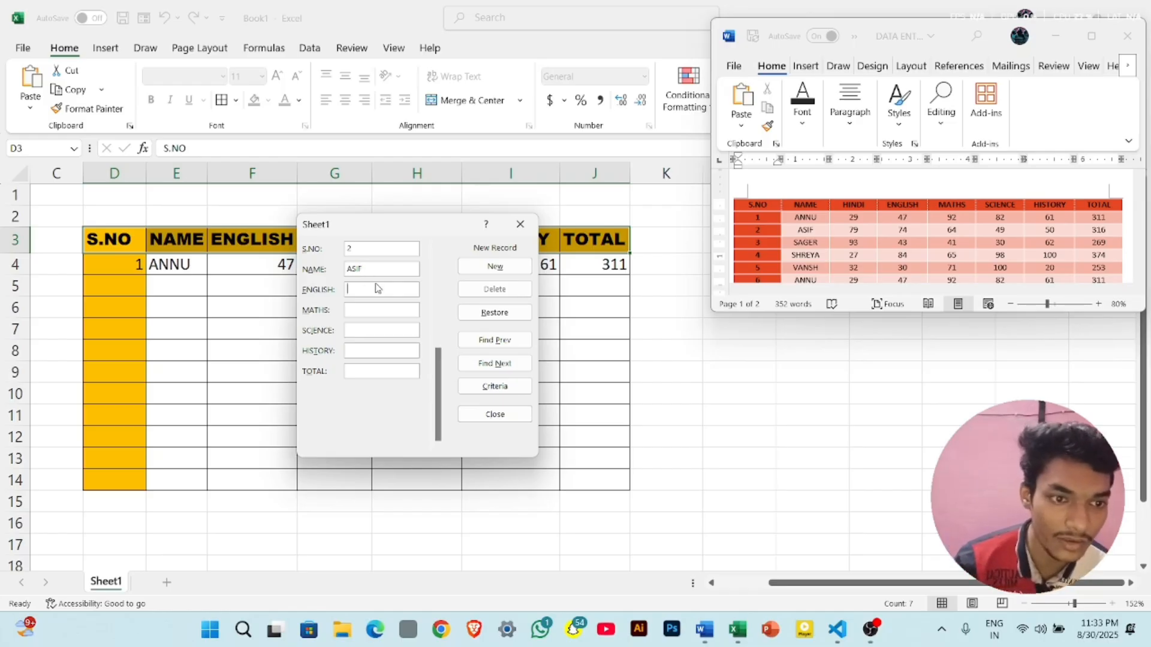
pyautogui.write('74')
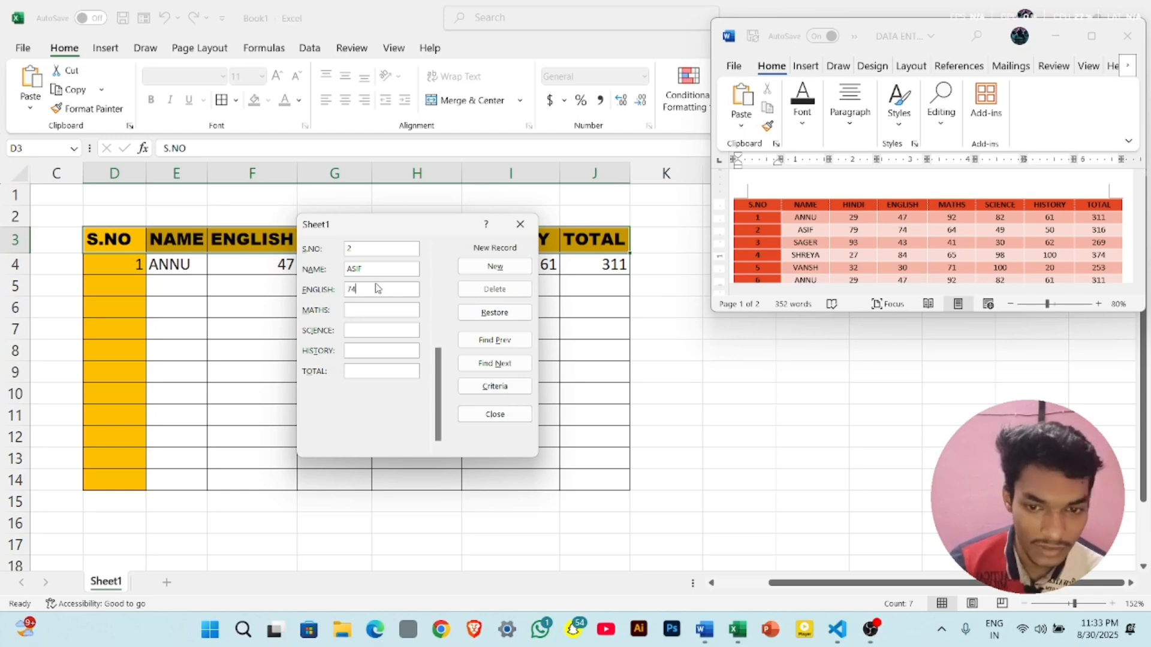
pyautogui.click(391, 311)
pyautogui.write('64')
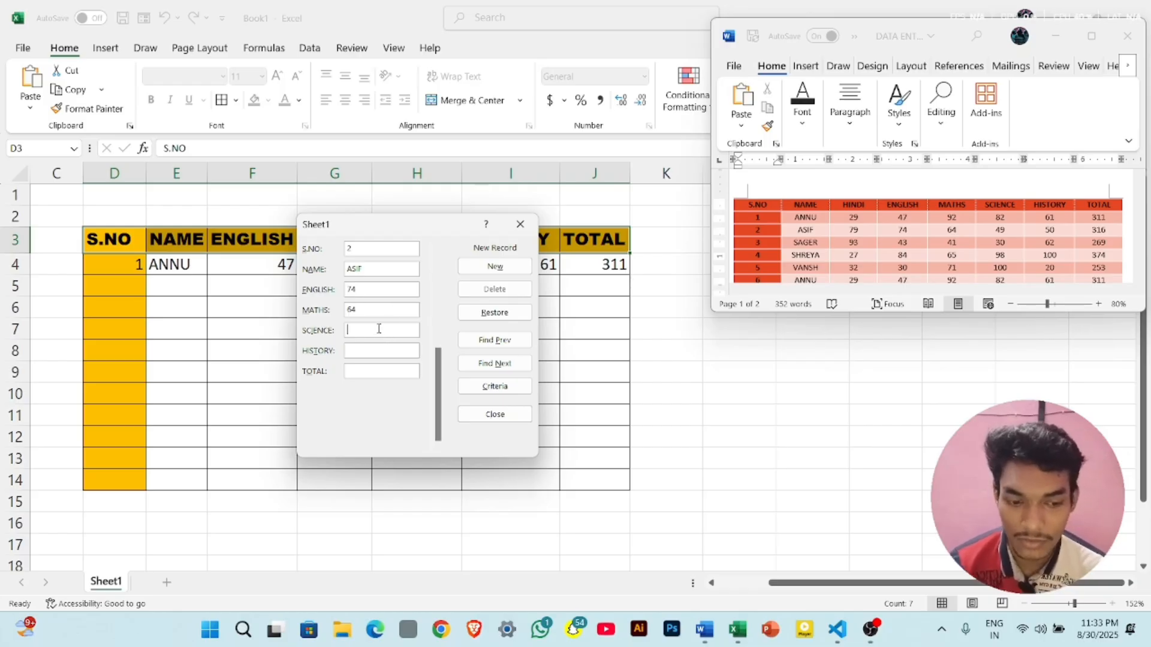
pyautogui.click(379, 329)
pyautogui.write('49')
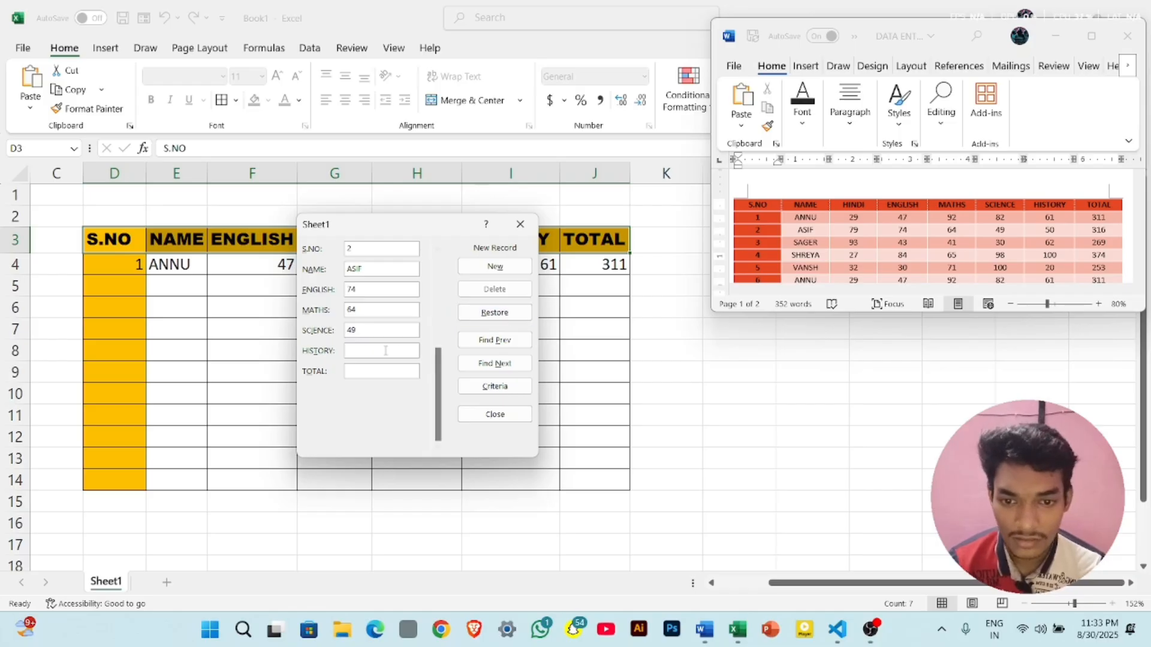
pyautogui.click(385, 351)
pyautogui.write('50')
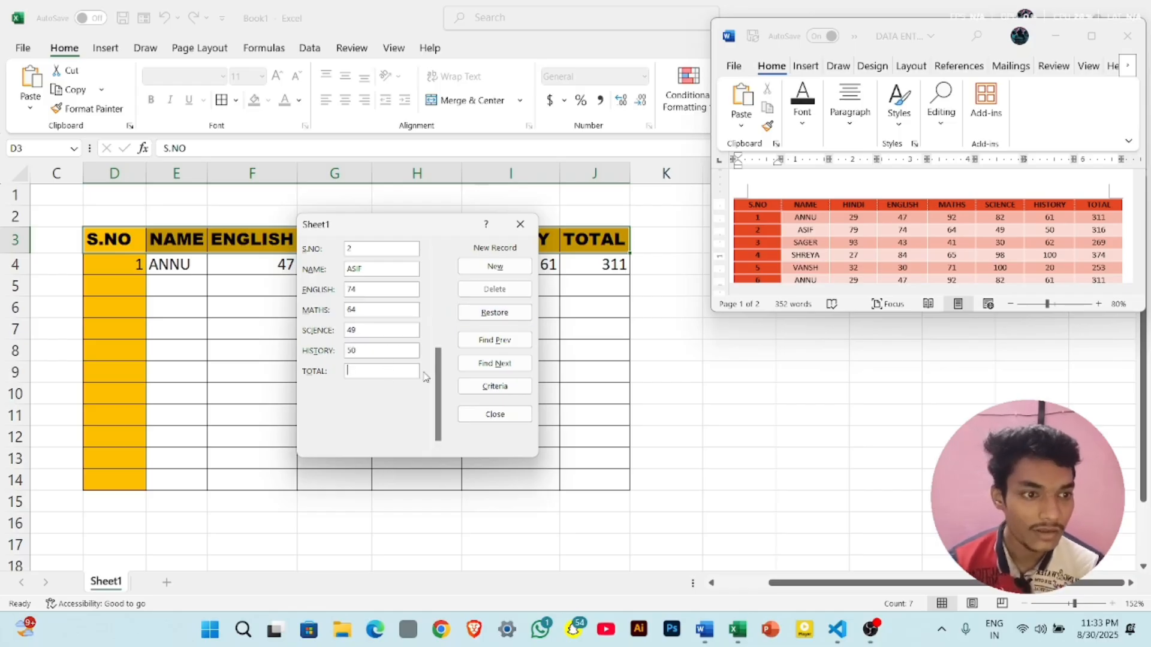
pyautogui.write('316')
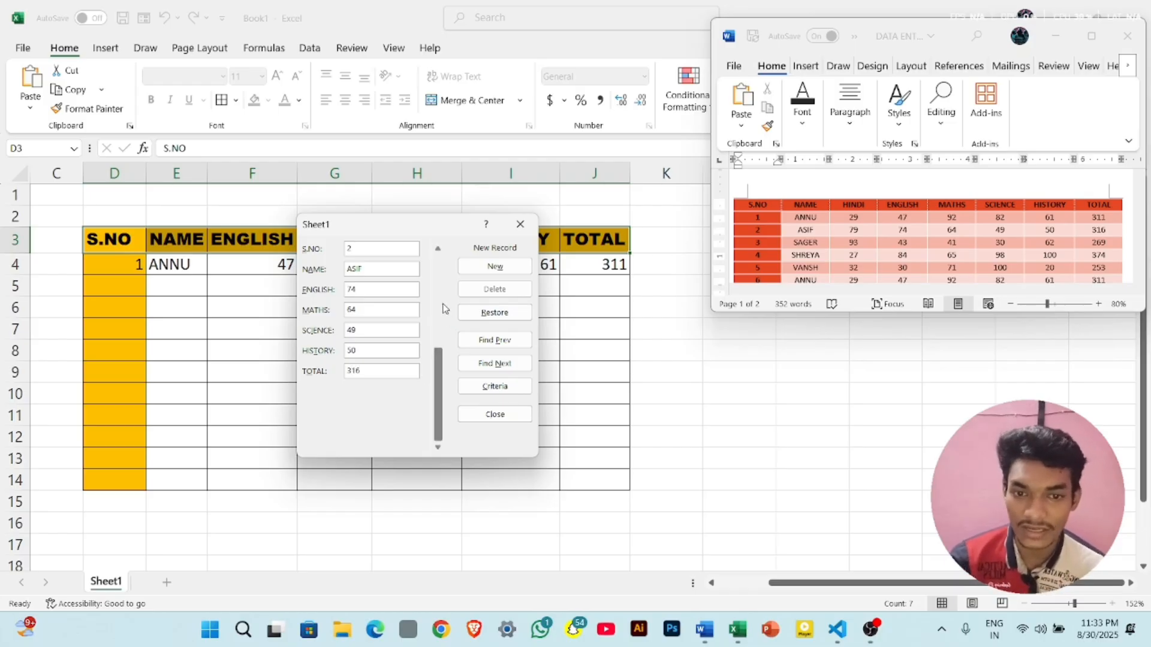
pyautogui.click(492, 271)
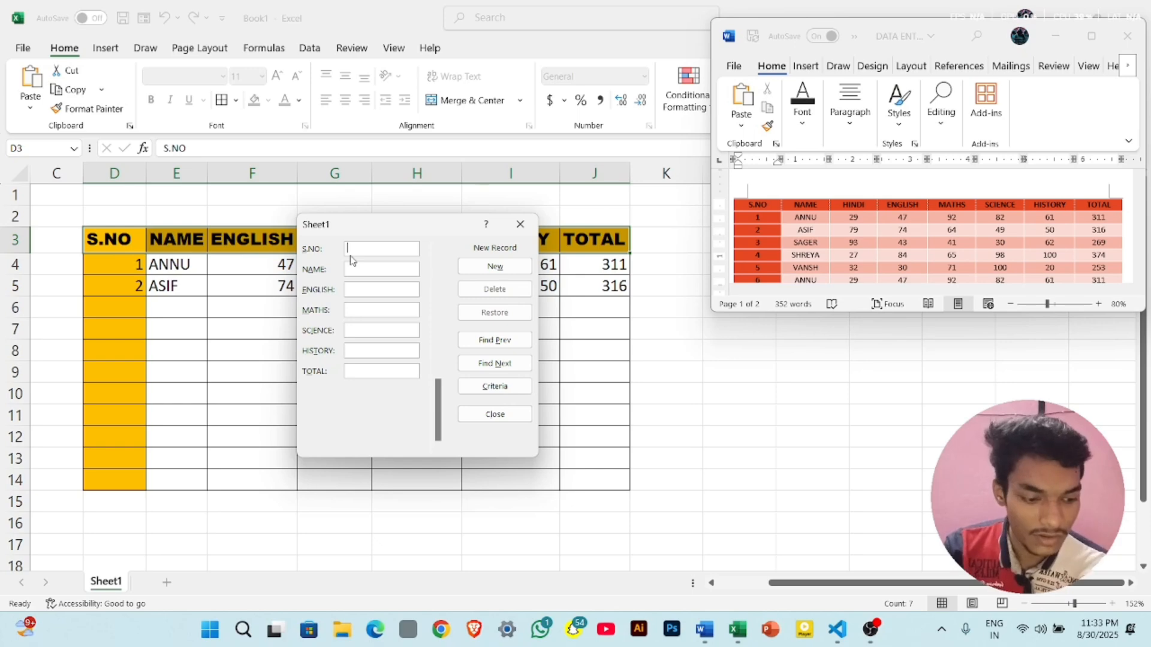
# - Fill in the third record in the data form with S.NO 3, the student's name, English 43 and Maths 41
pyautogui.write('3')
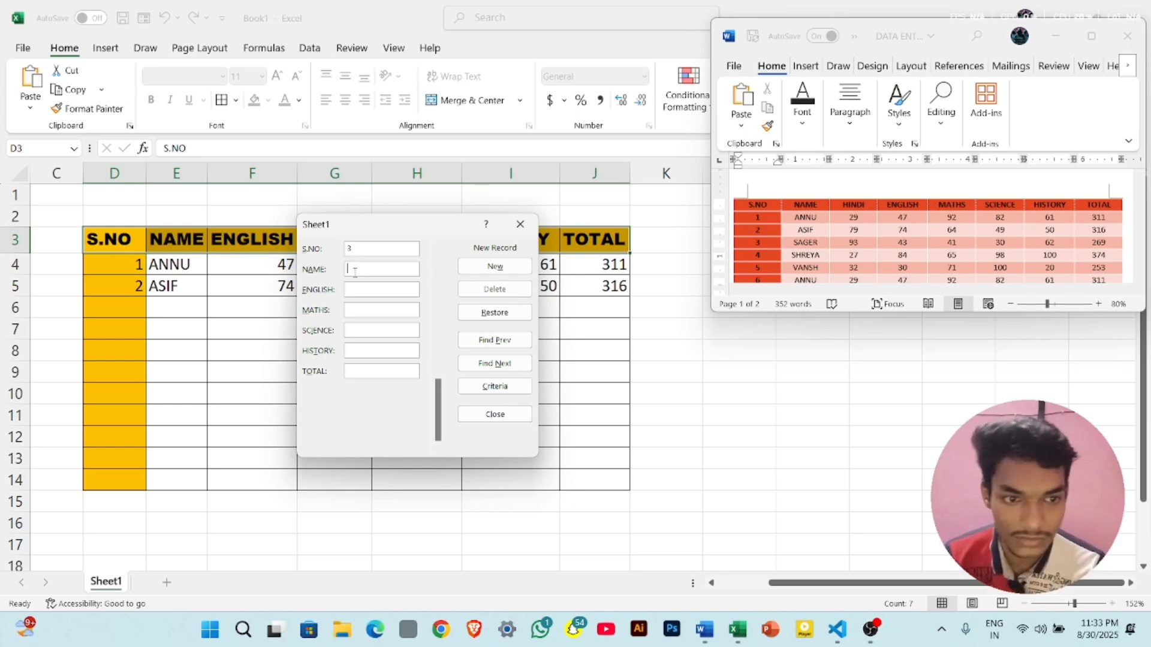
pyautogui.write('SA')
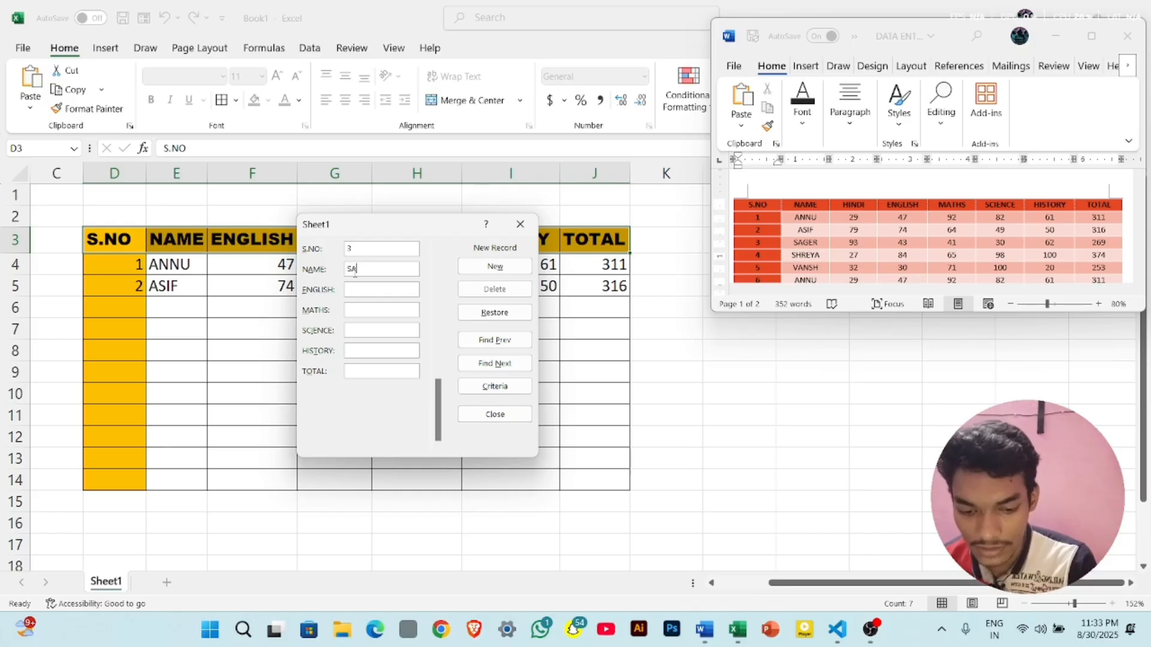
pyautogui.write('GER')
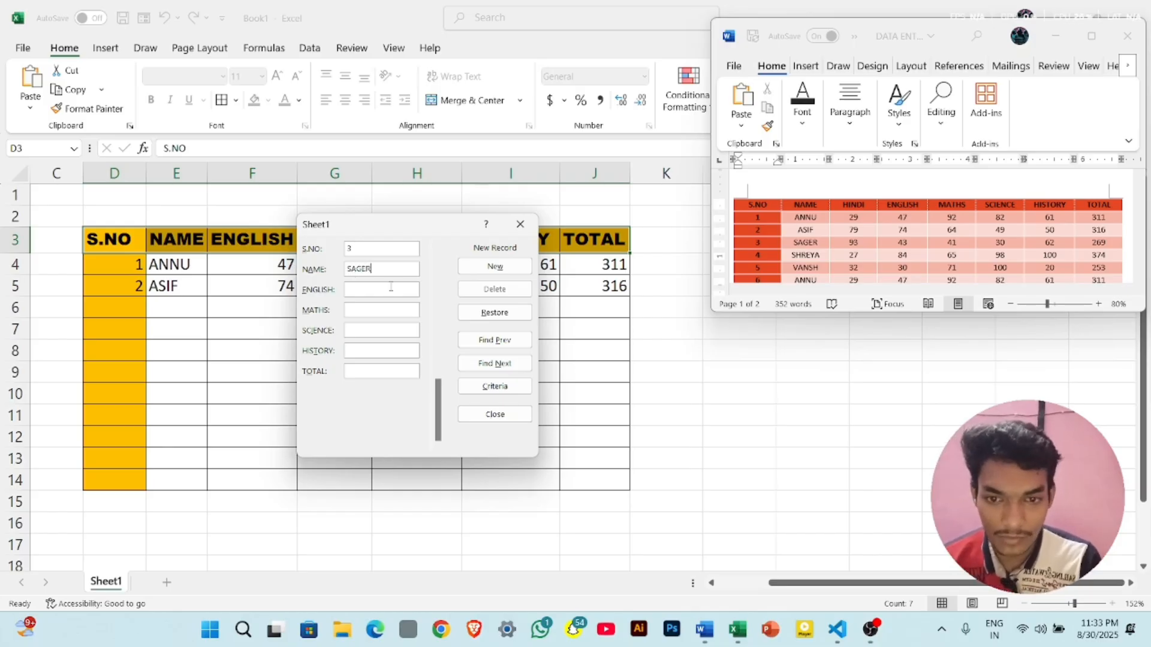
pyautogui.click(372, 289)
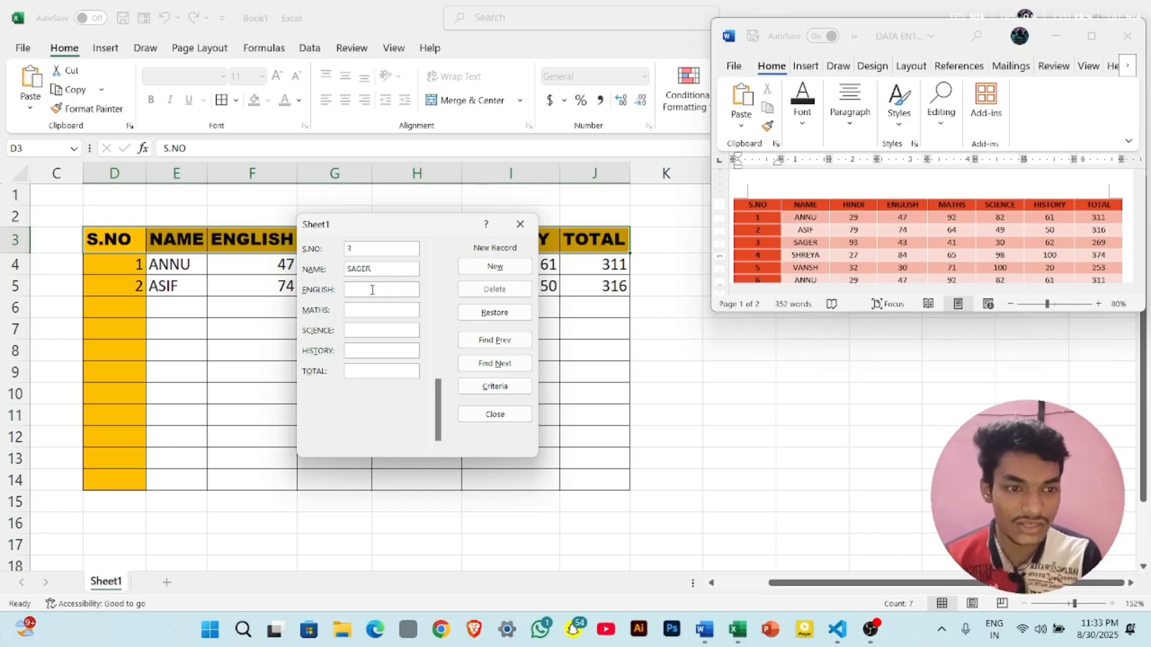
pyautogui.write('43')
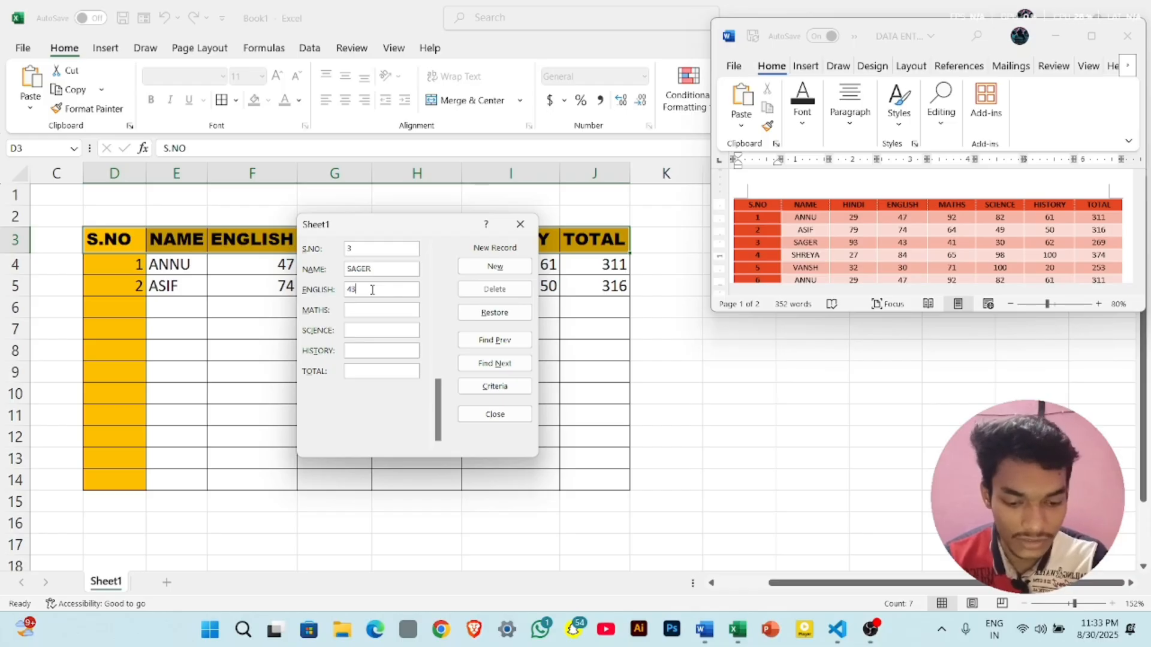
pyautogui.click(370, 311)
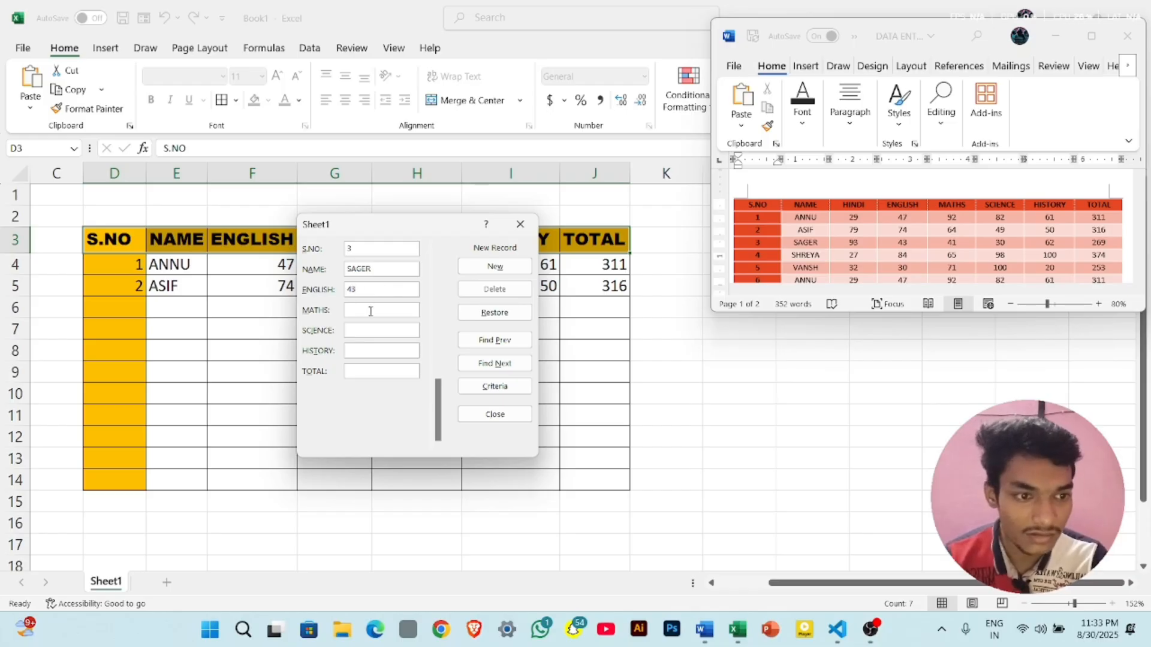
pyautogui.write('41')
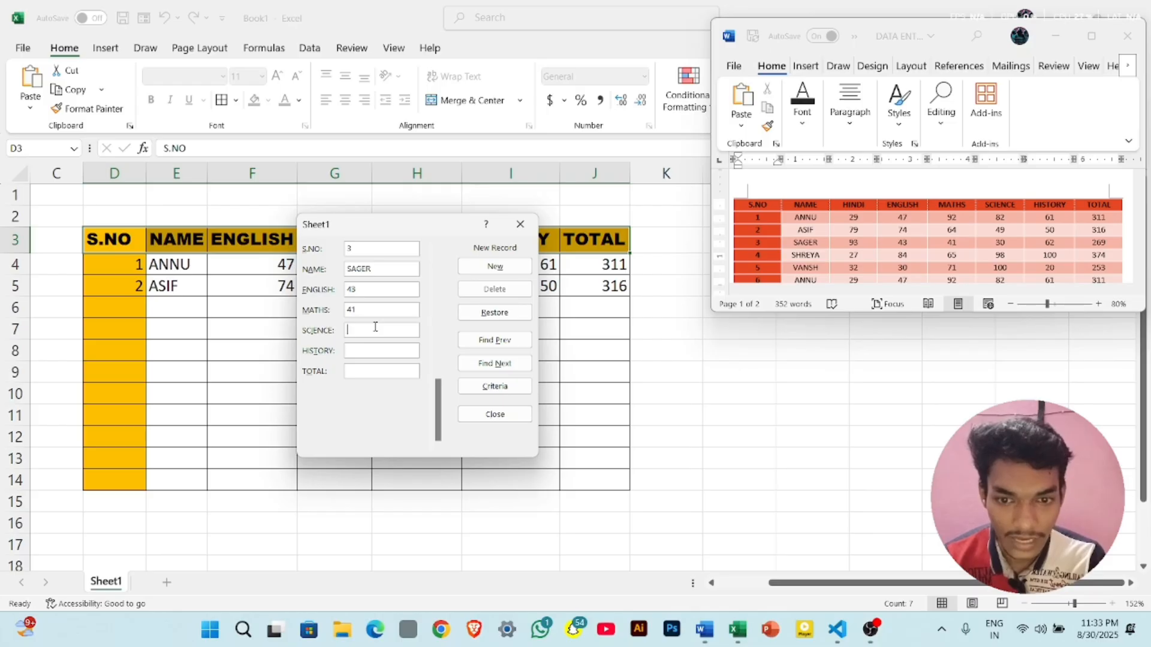
# - Complete the third record with Science 30, History 62 and Total 269, and add it to the table
pyautogui.write('2')
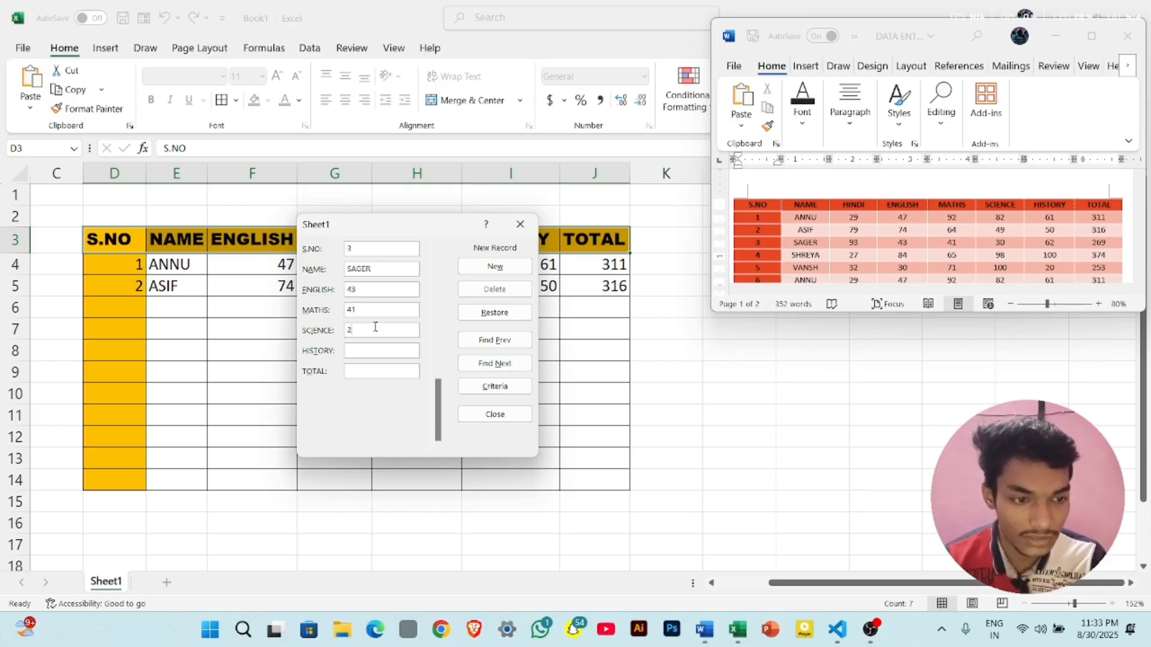
pyautogui.press('BackSpace')
pyautogui.write('30')
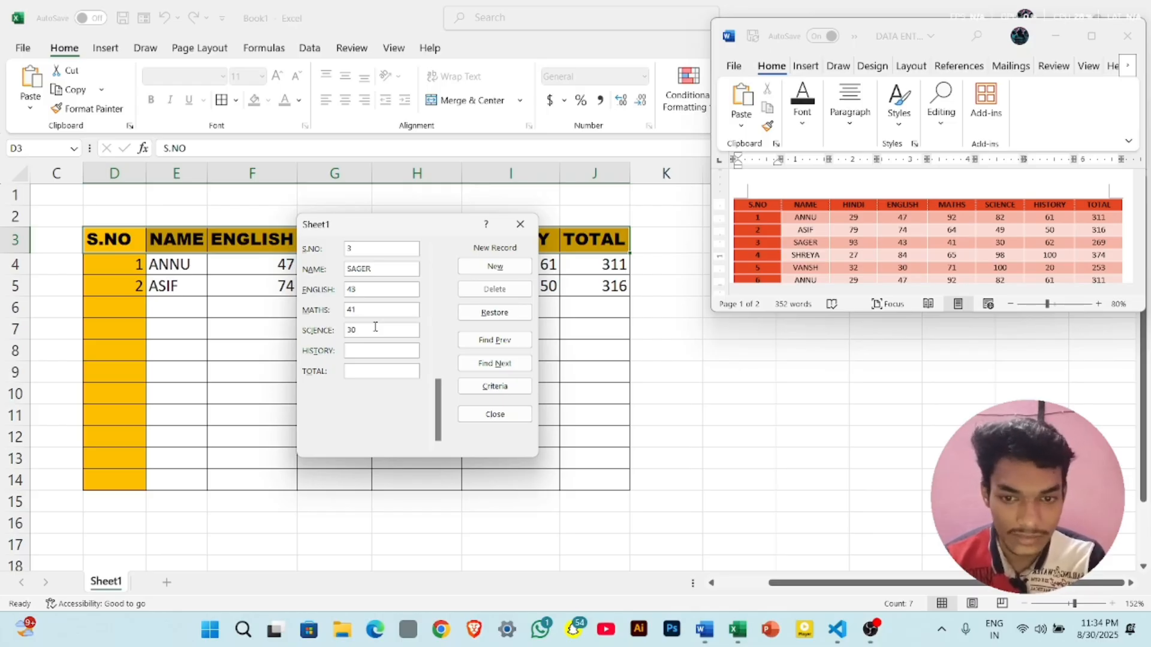
pyautogui.click(378, 347)
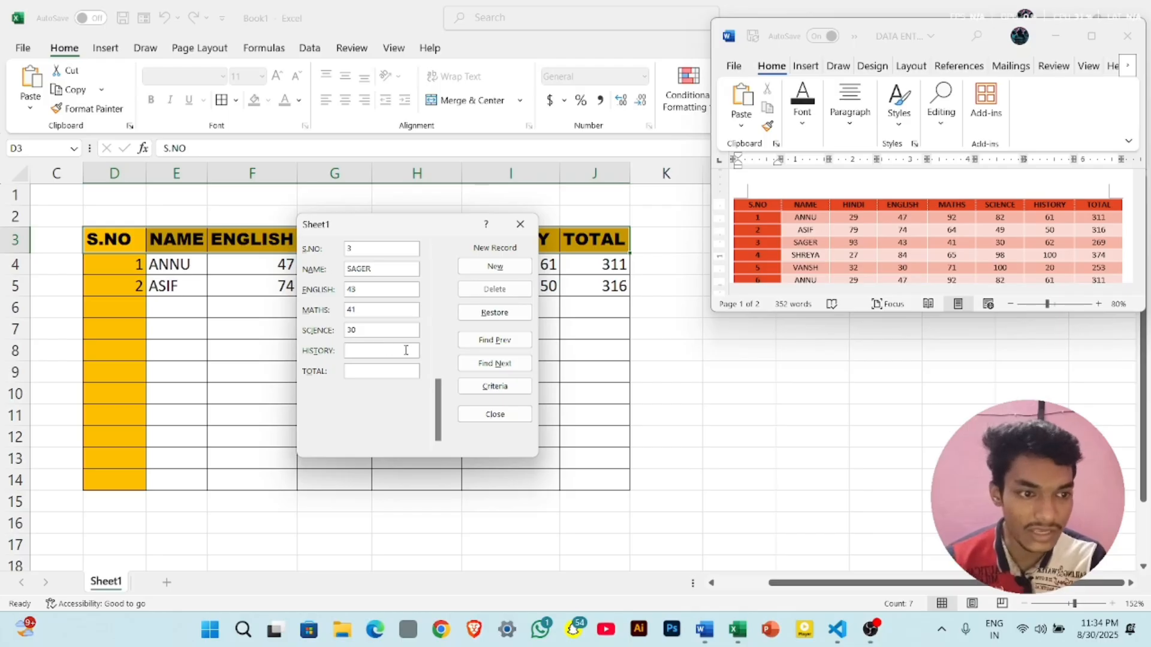
pyautogui.write('6')
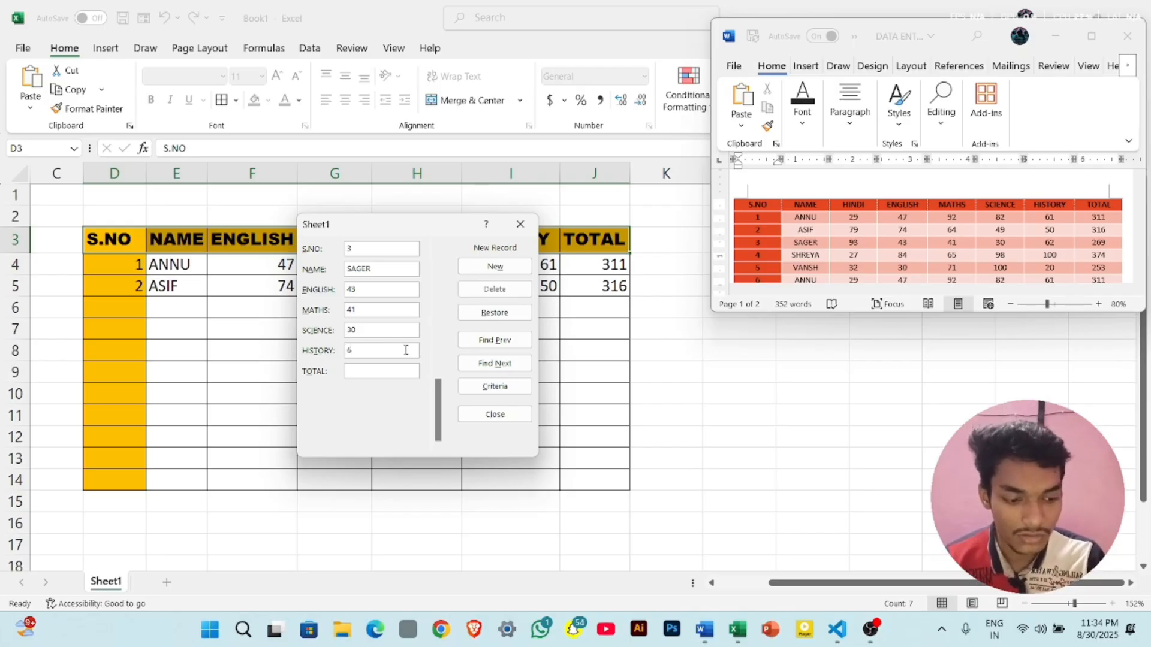
pyautogui.write('2')
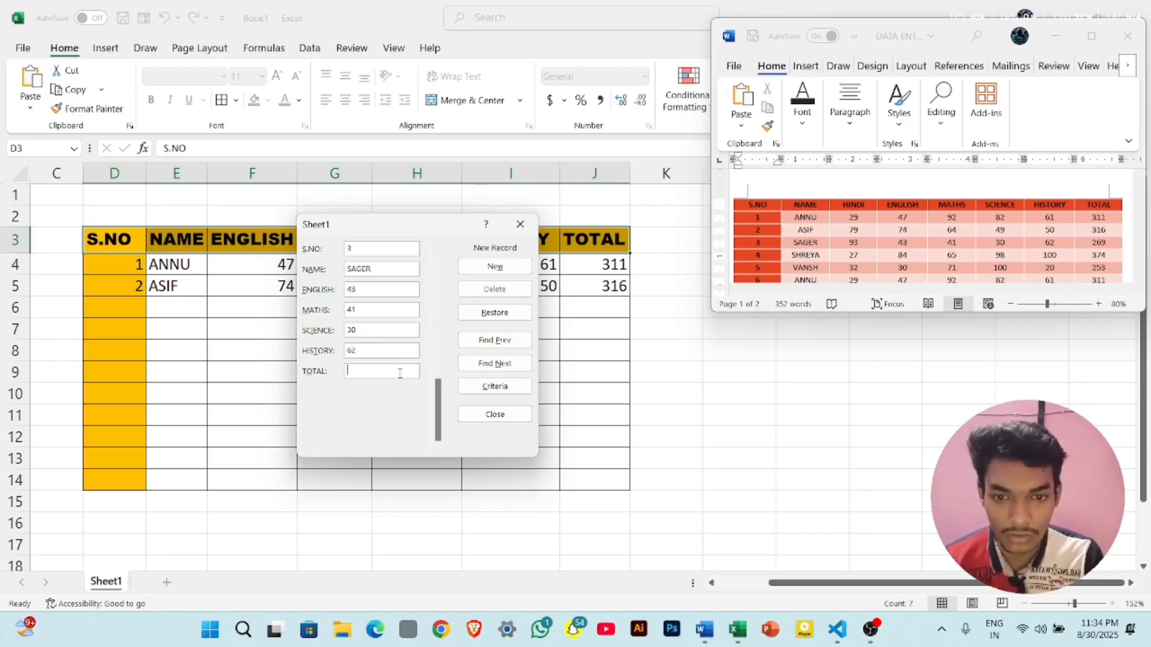
pyautogui.click(388, 372)
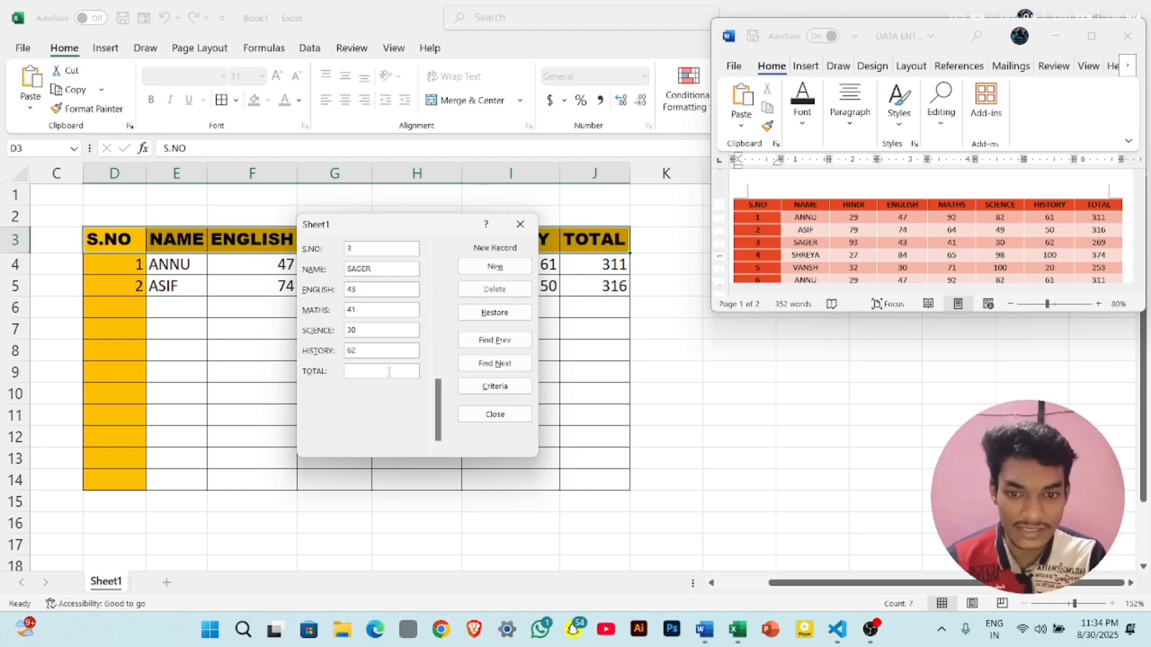
pyautogui.write('269')
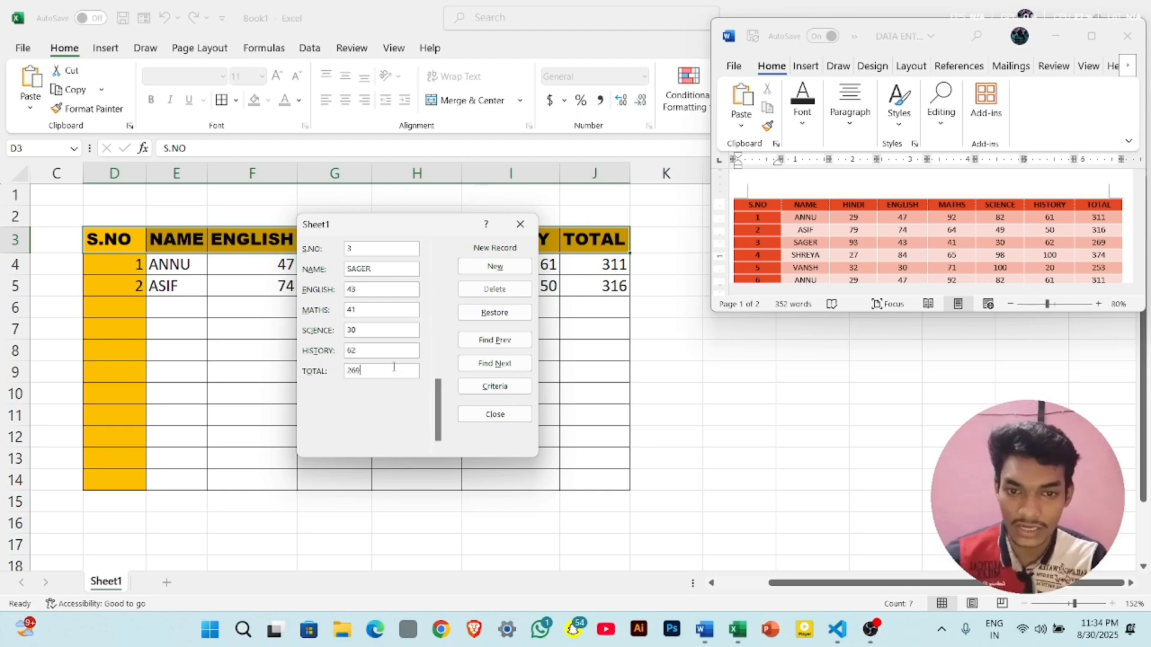
pyautogui.click(475, 269)
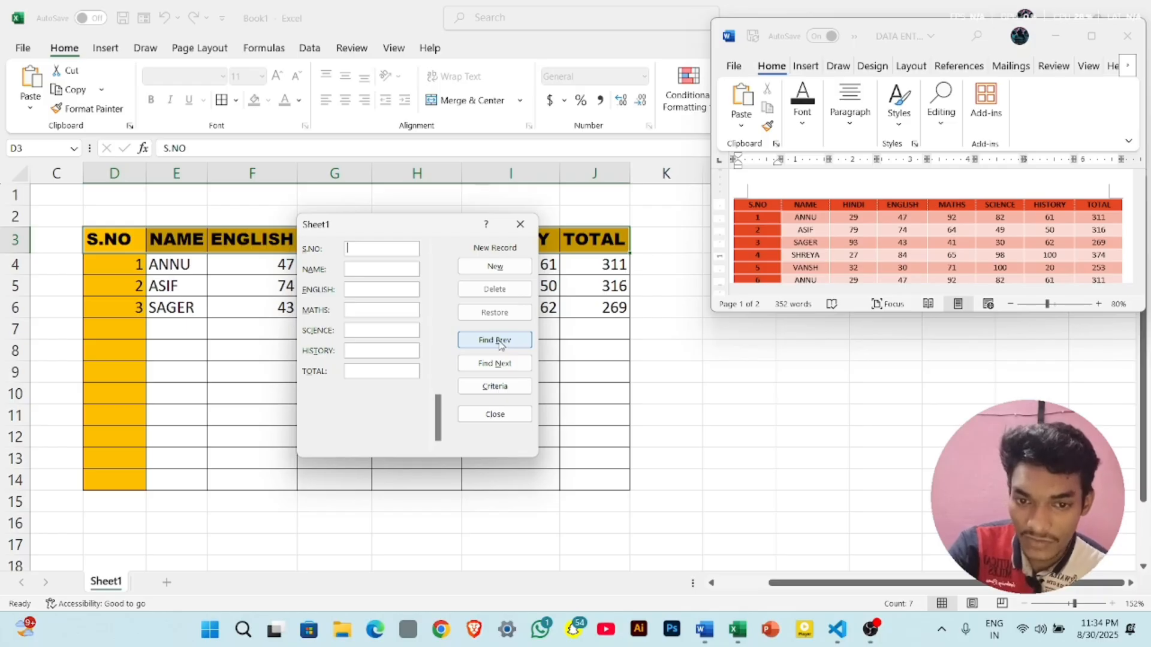
# - Browse backward and forward through the three records in the data form and close the form
pyautogui.click(500, 345)
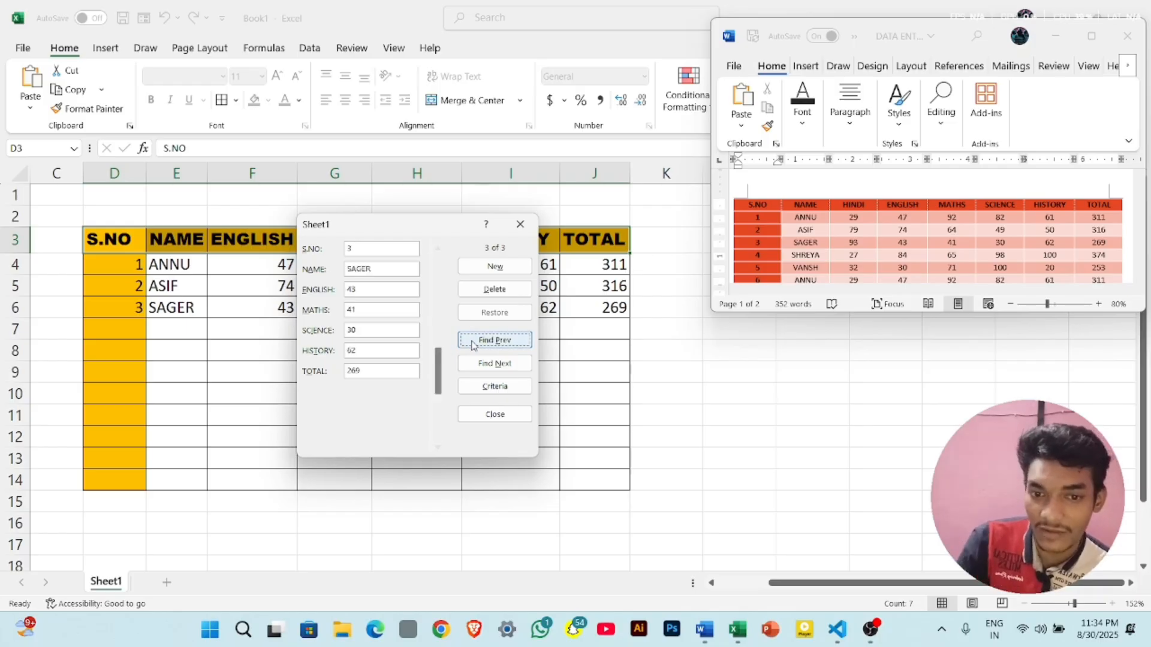
pyautogui.click(474, 343)
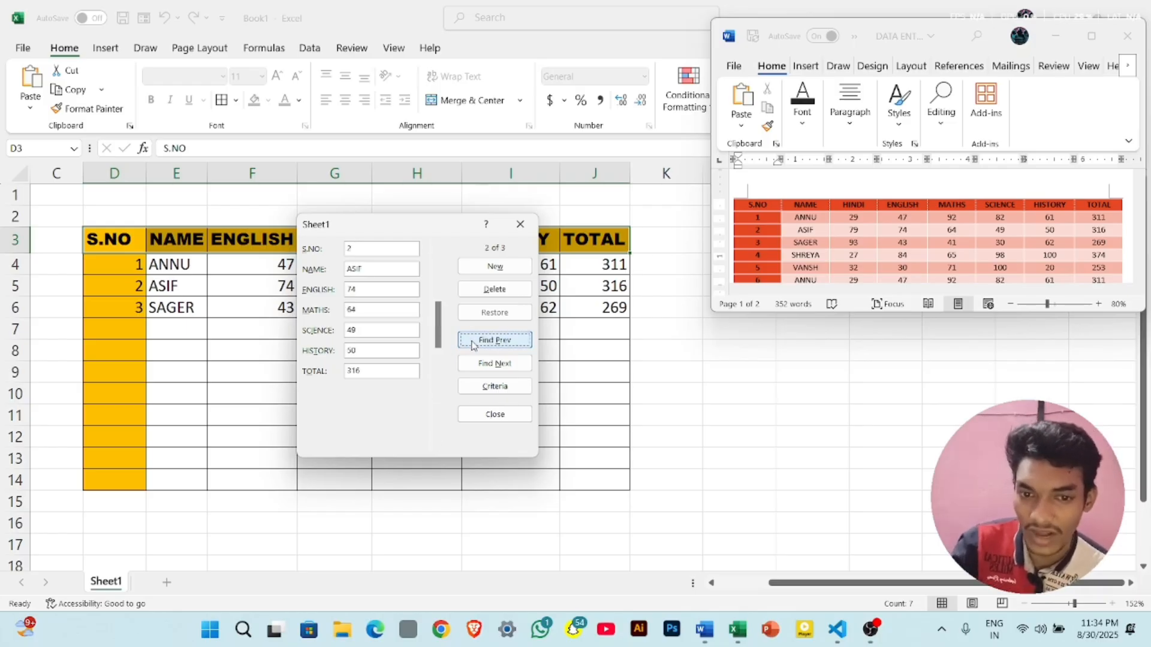
pyautogui.click(474, 345)
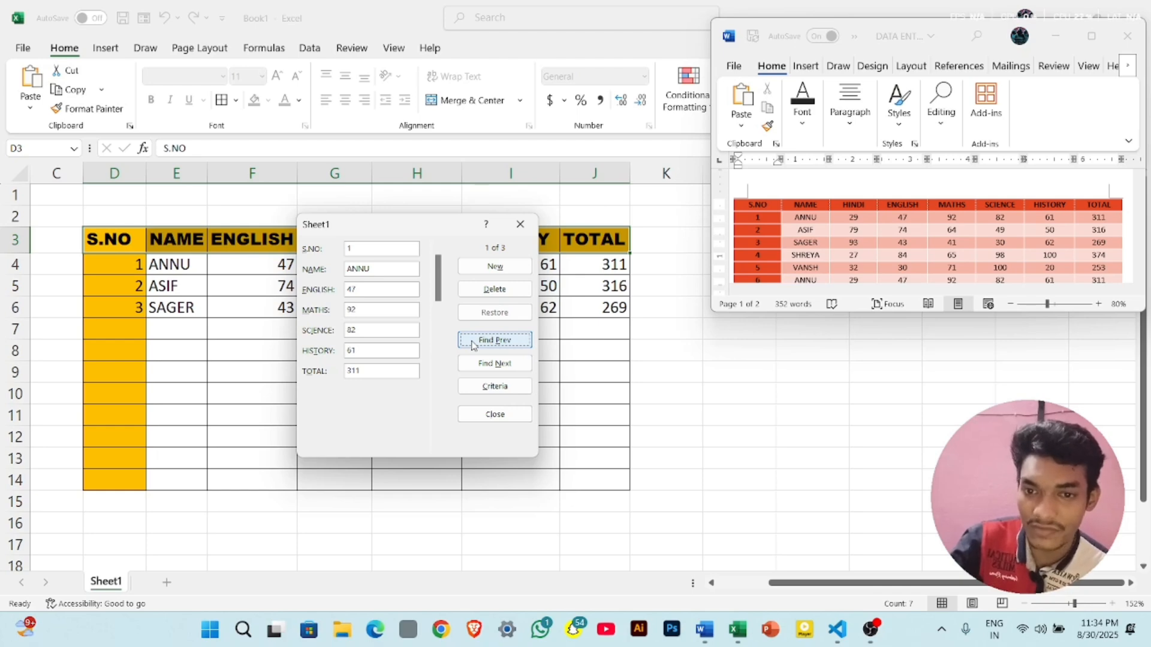
pyautogui.click(490, 365)
pyautogui.click(491, 365)
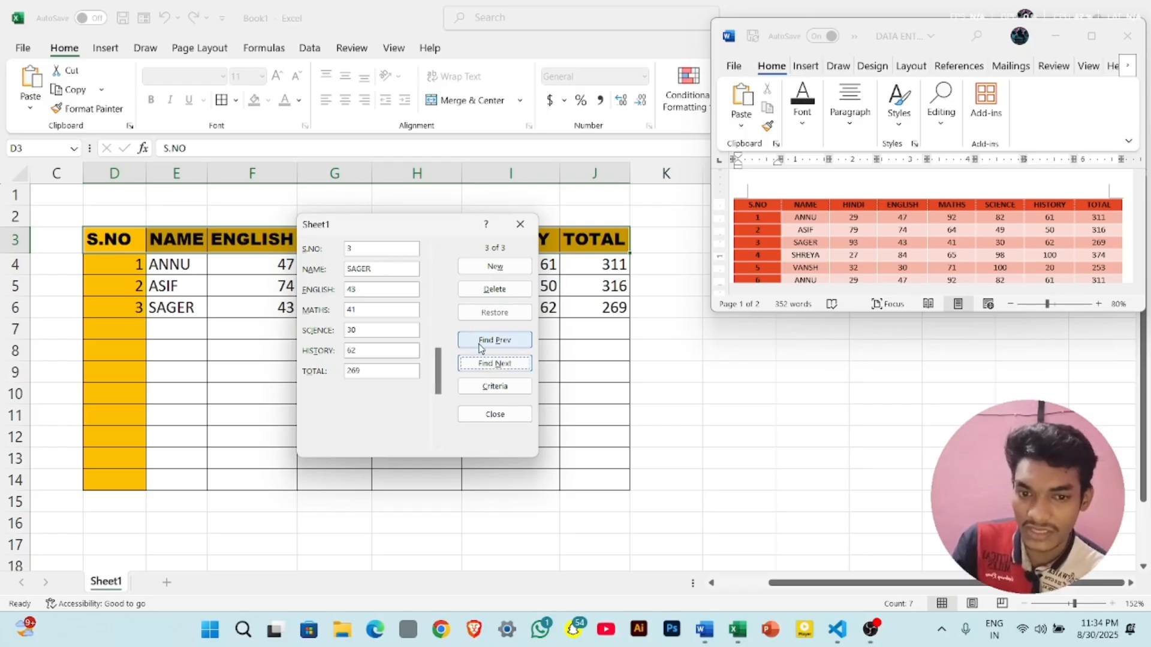
pyautogui.click(480, 347)
pyautogui.click(483, 364)
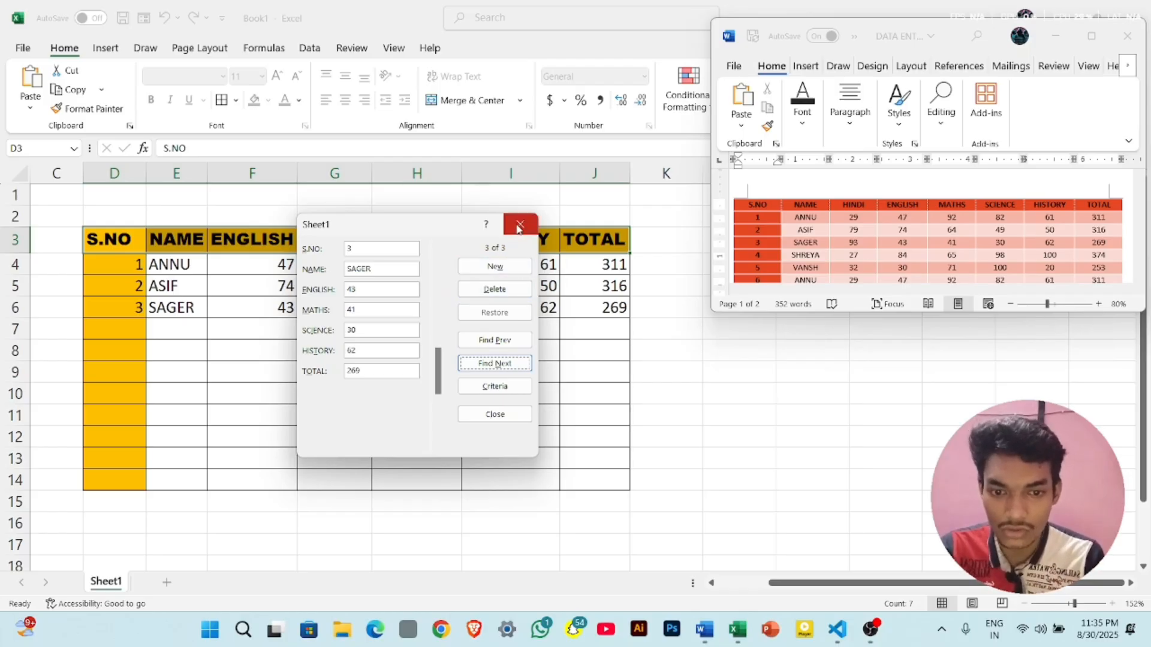
pyautogui.click(509, 414)
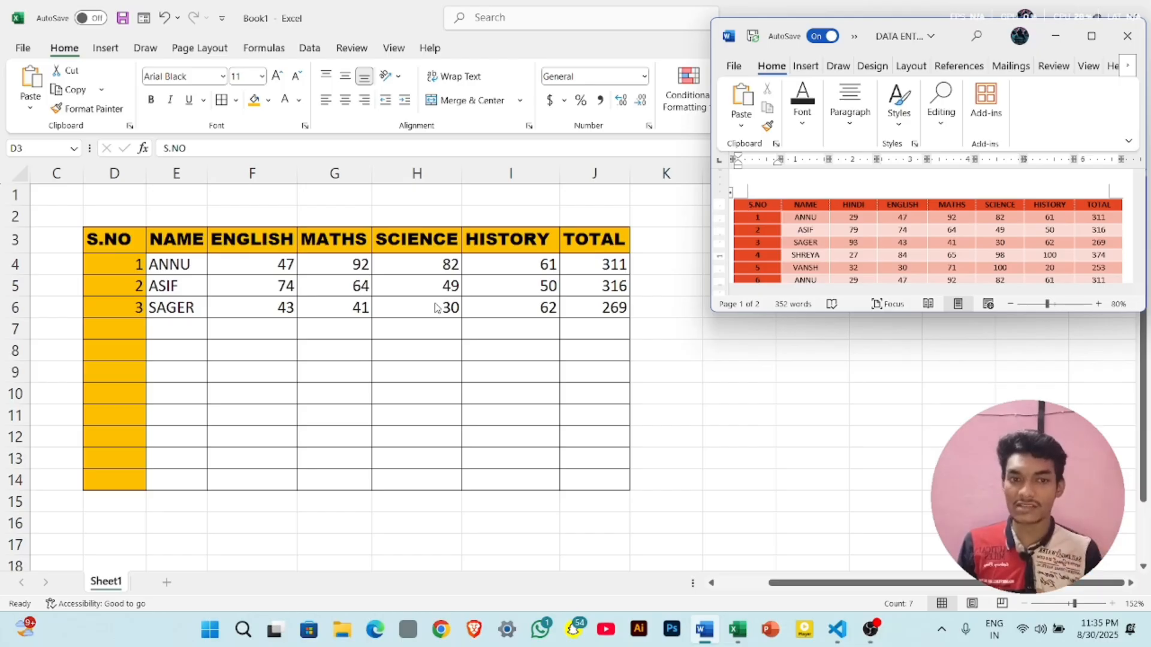
# - Minimize the Word window and clear all contents and formatting from the range D2:K15
pyautogui.click(1065, 38)
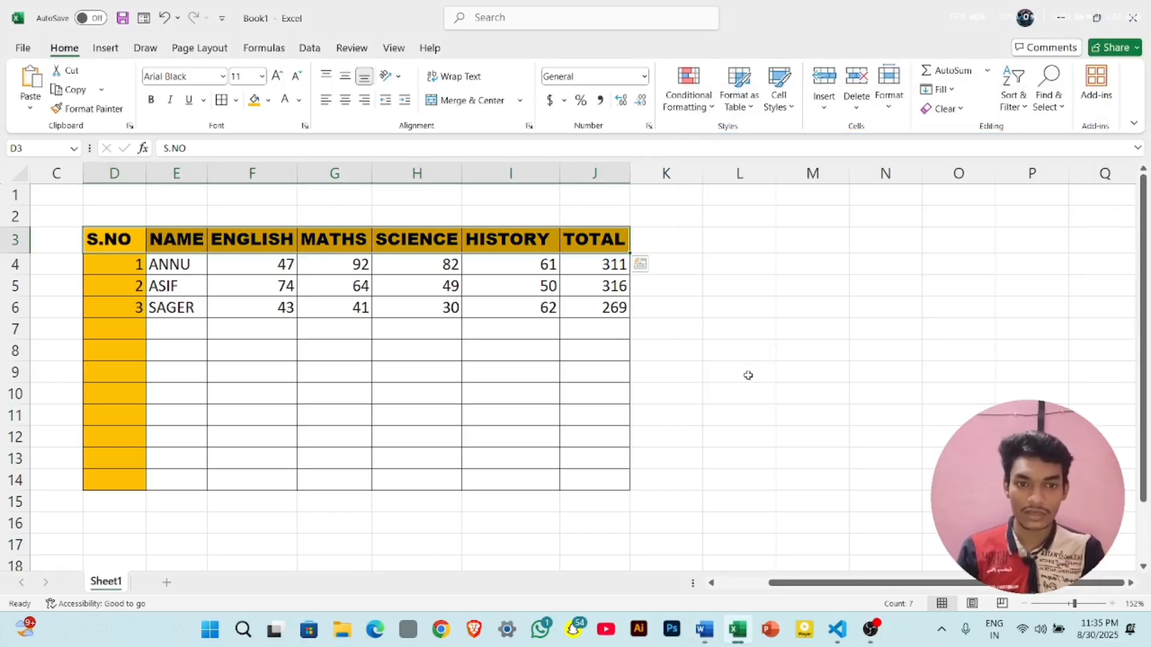
pyautogui.moveTo(98, 211); pyautogui.dragTo(682, 507)
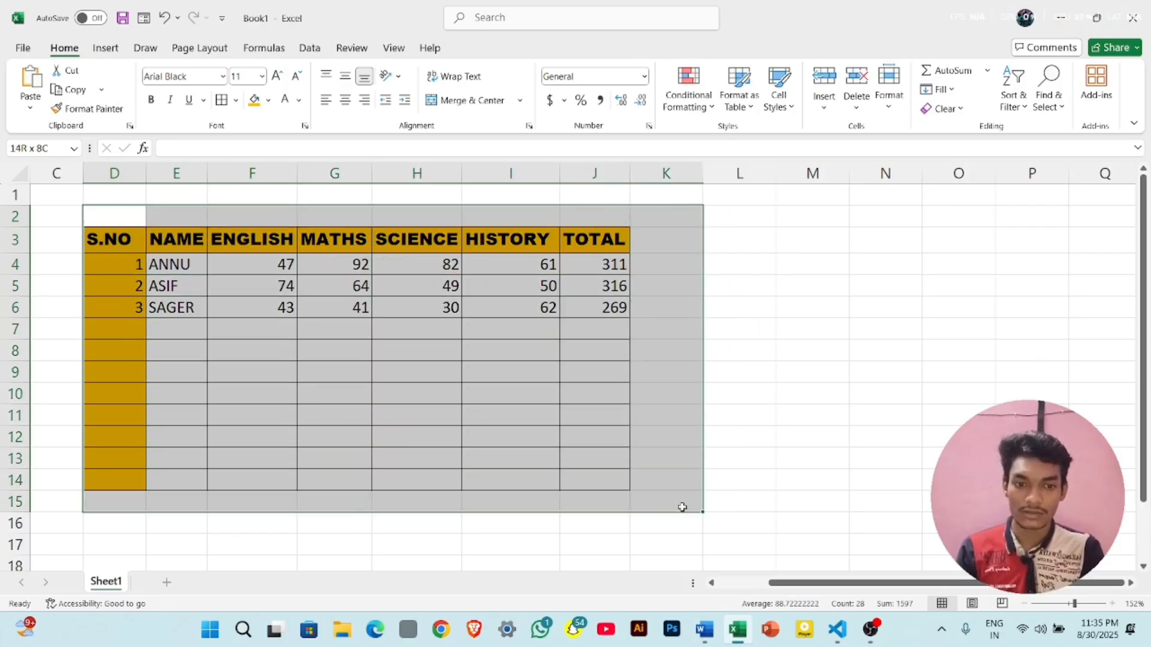
pyautogui.click(946, 108)
pyautogui.click(961, 128)
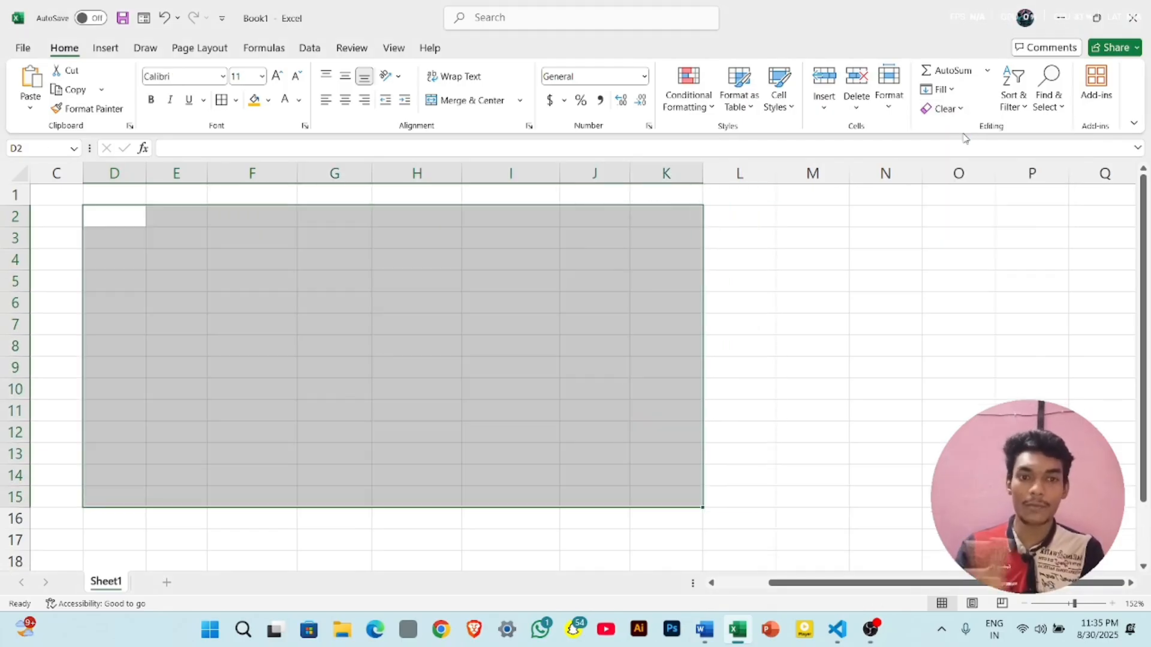
pyautogui.click(854, 240)
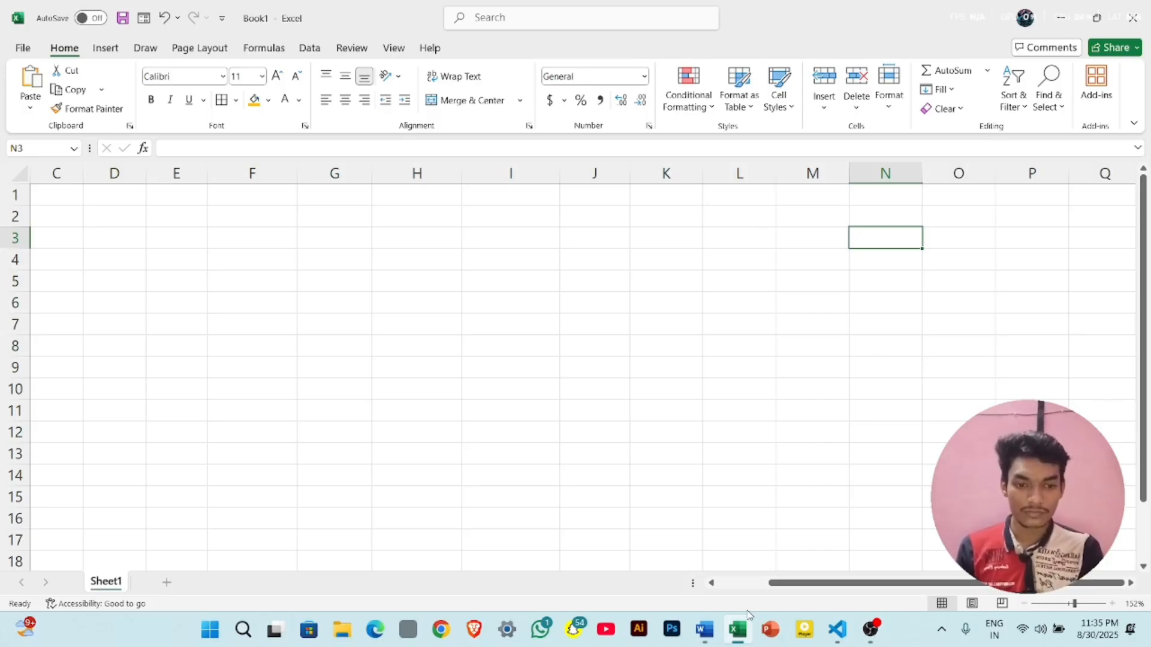
# - Switch to Word, maximize the DATA ENTRY document and copy its entire student marks table
pyautogui.click(704, 629)
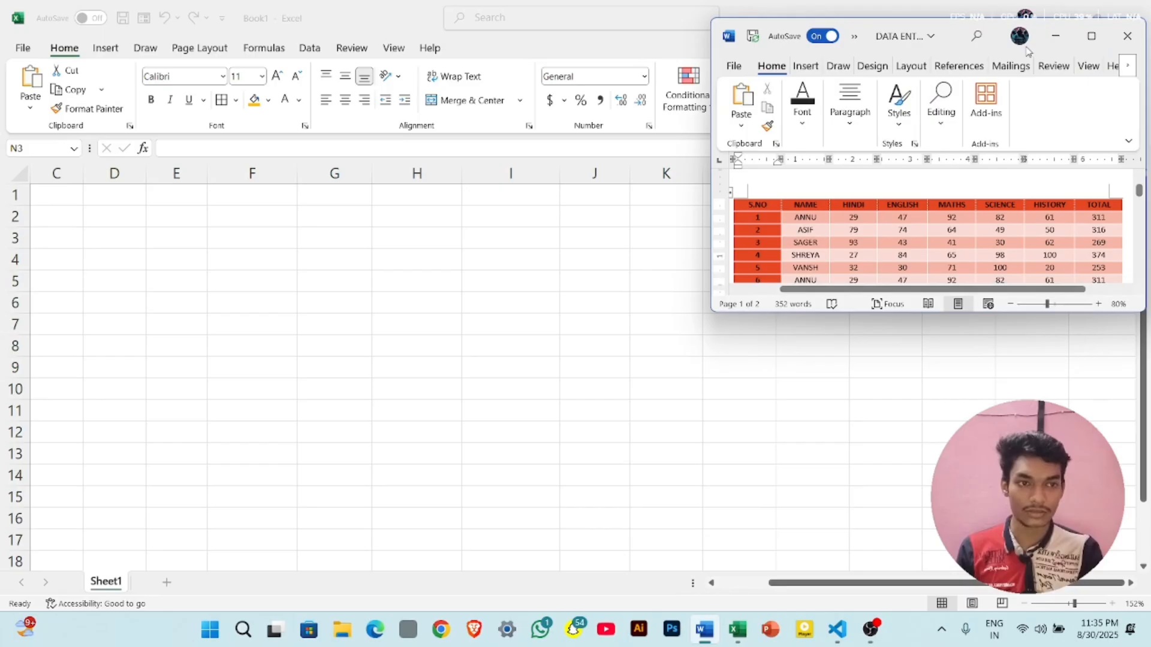
pyautogui.click(1087, 65)
pyautogui.click(1091, 36)
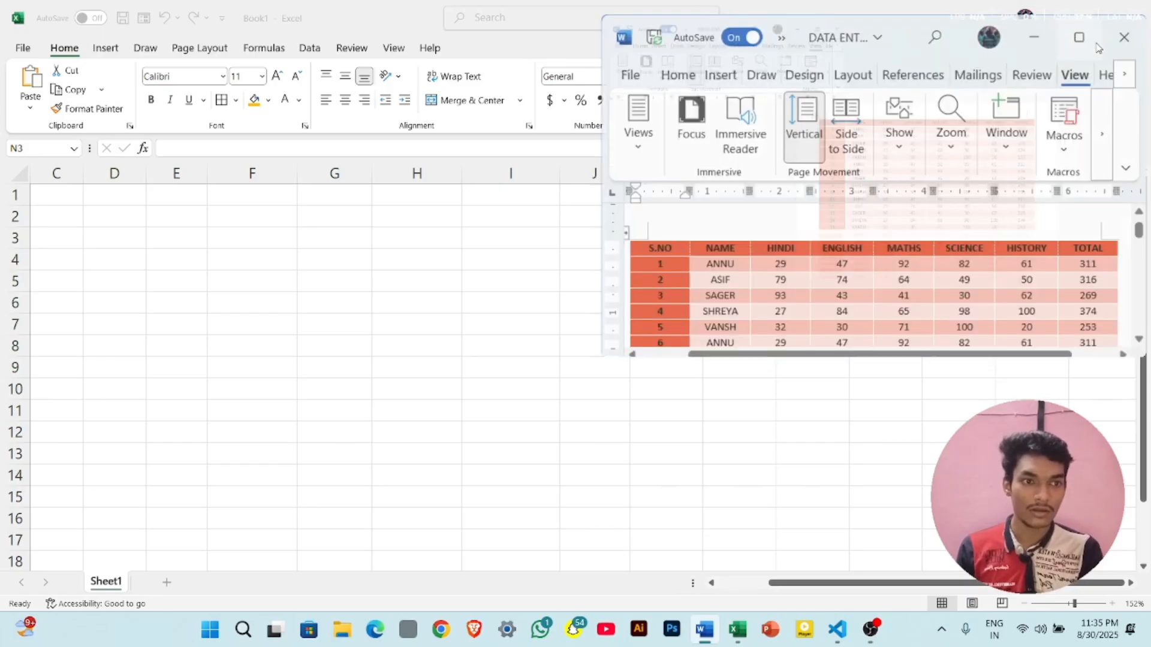
pyautogui.scroll(-1, 476, 468)
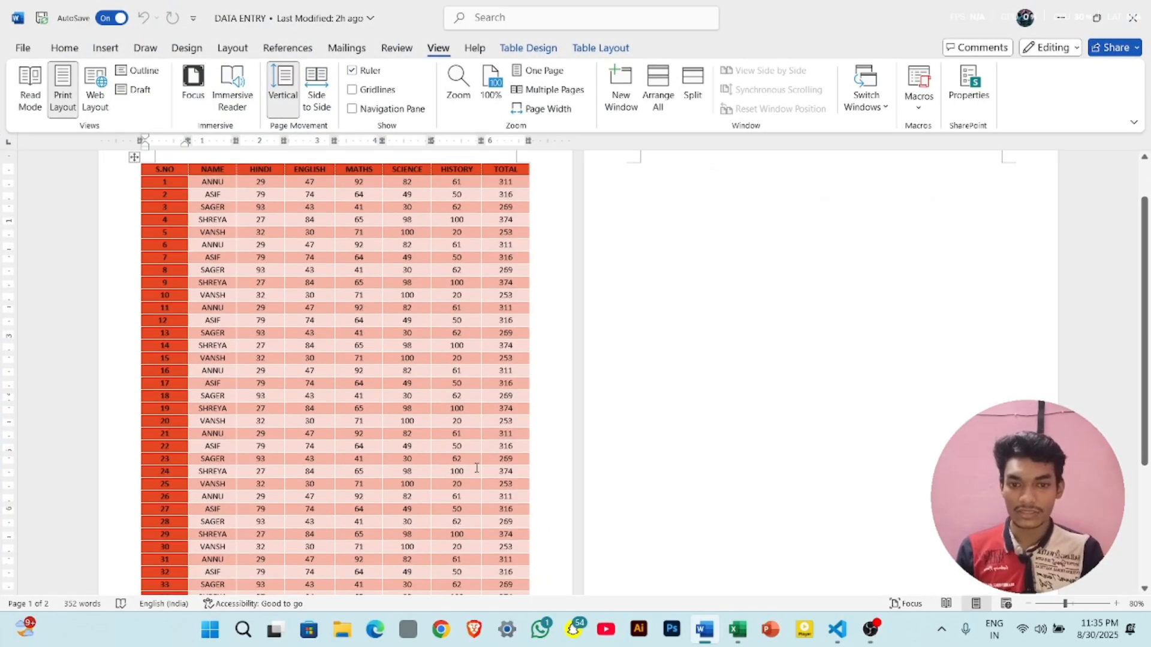
pyautogui.scroll(4, 477, 468)
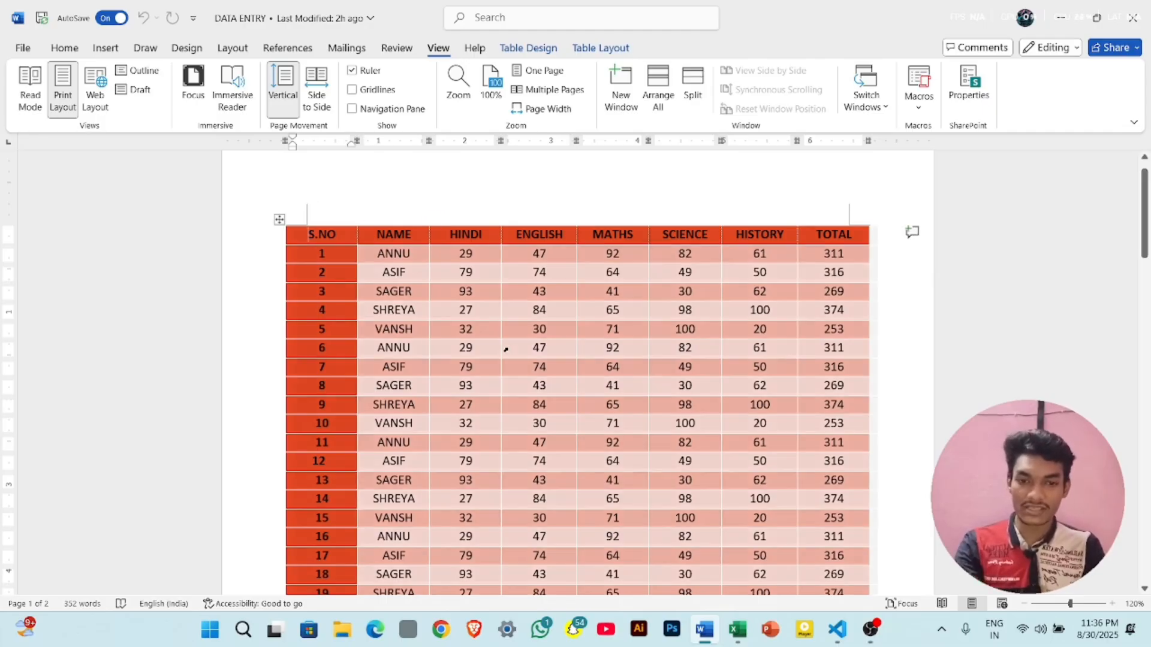
pyautogui.hotkey('ctrl', 'a')
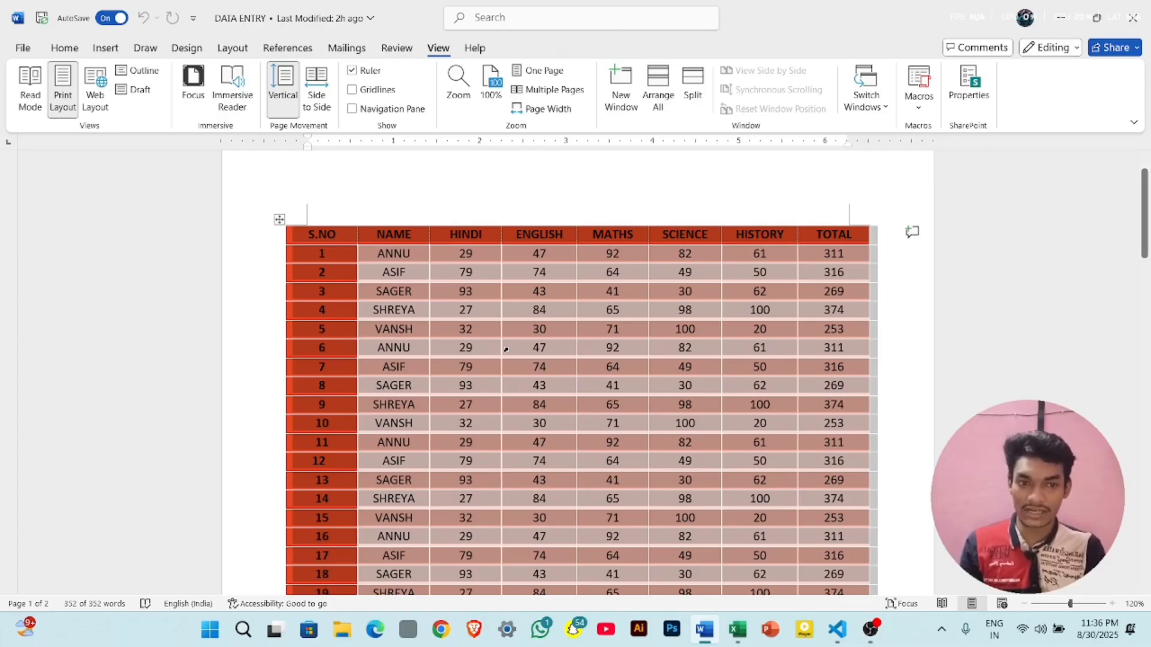
pyautogui.scroll(-10, 505, 349)
pyautogui.scroll(8, 506, 349)
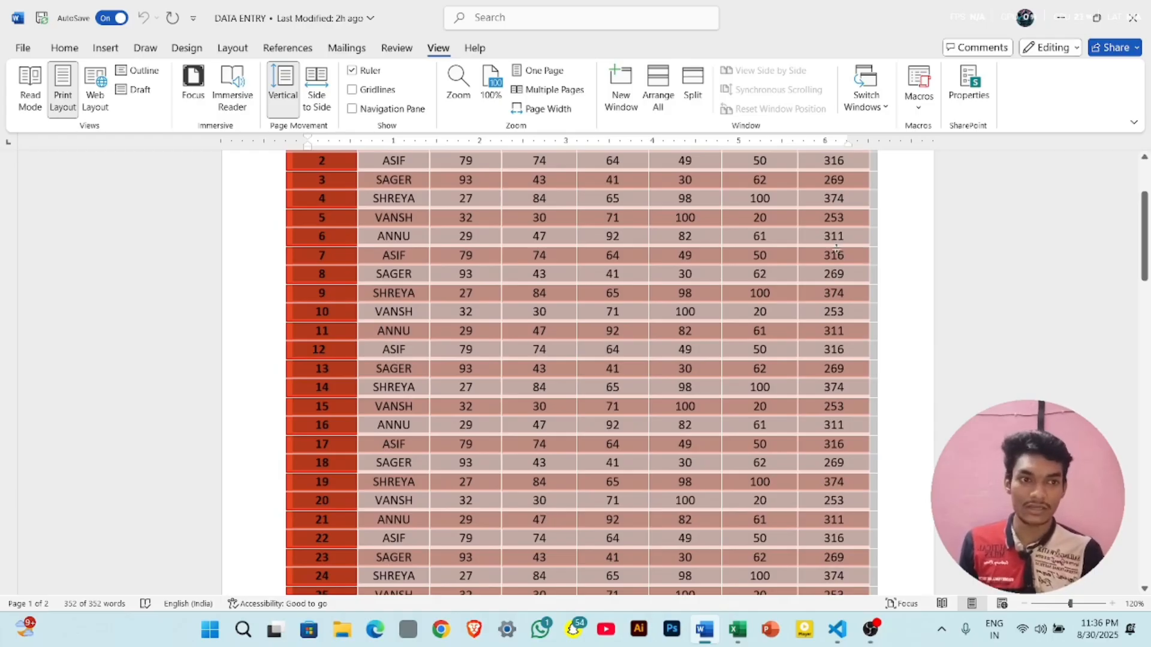
# - Return to Excel, paste the copied marks table starting at cell E3 and apply all borders to it
pyautogui.click(1068, 27)
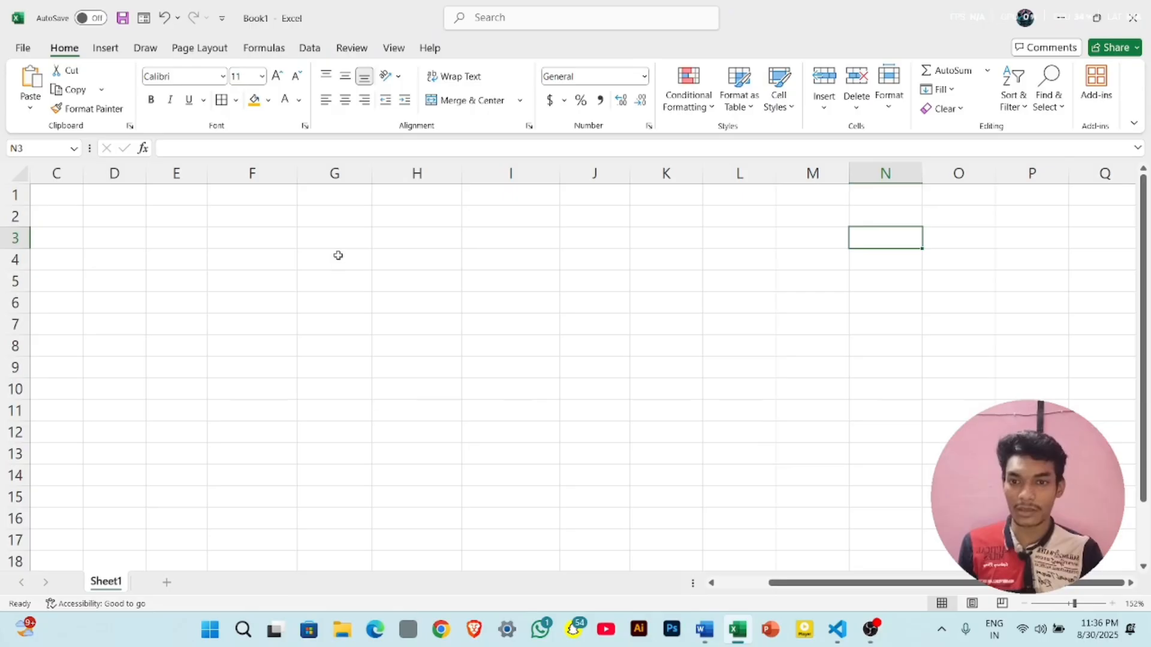
pyautogui.click(193, 240)
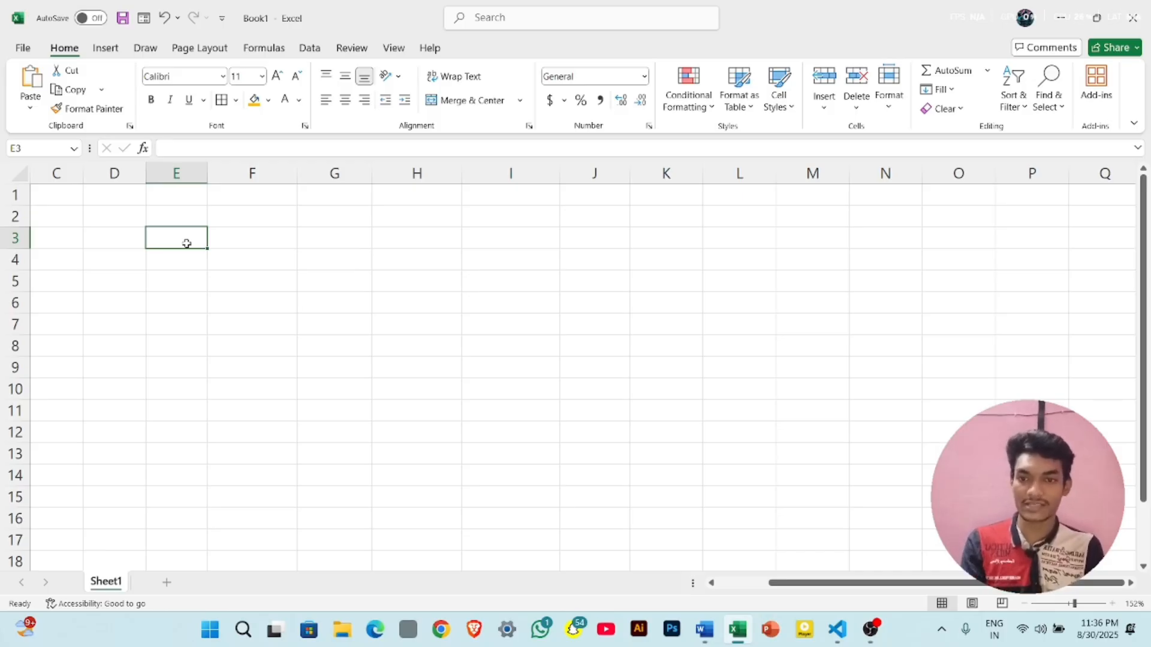
pyautogui.hotkey('ctrl', 'v')
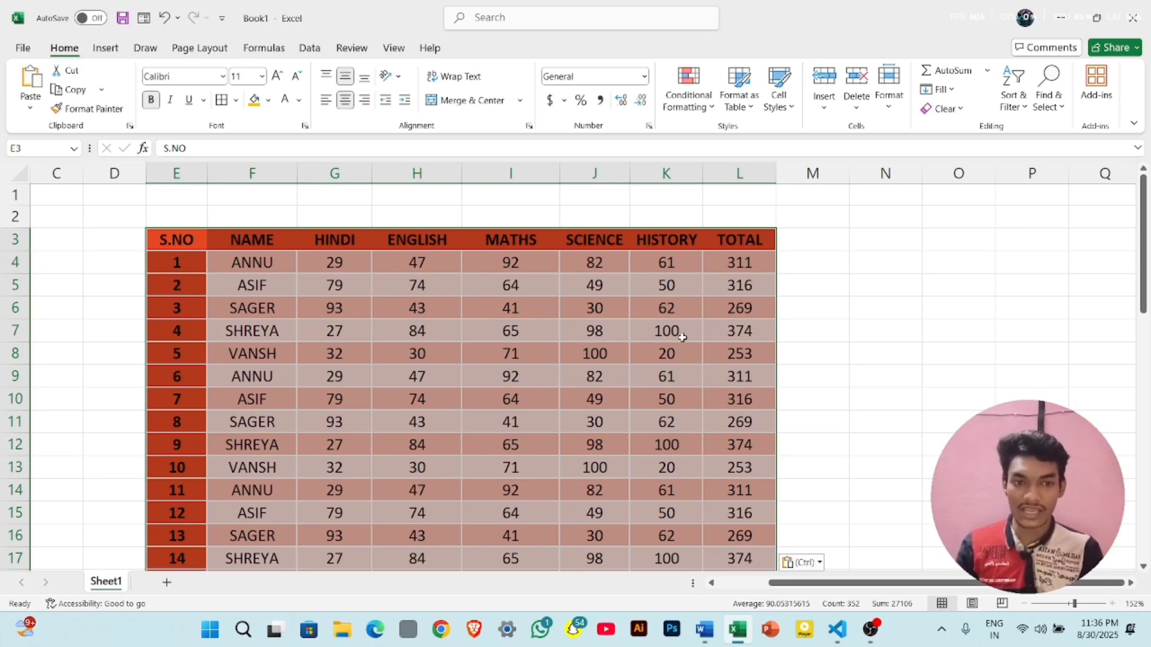
pyautogui.click(220, 100)
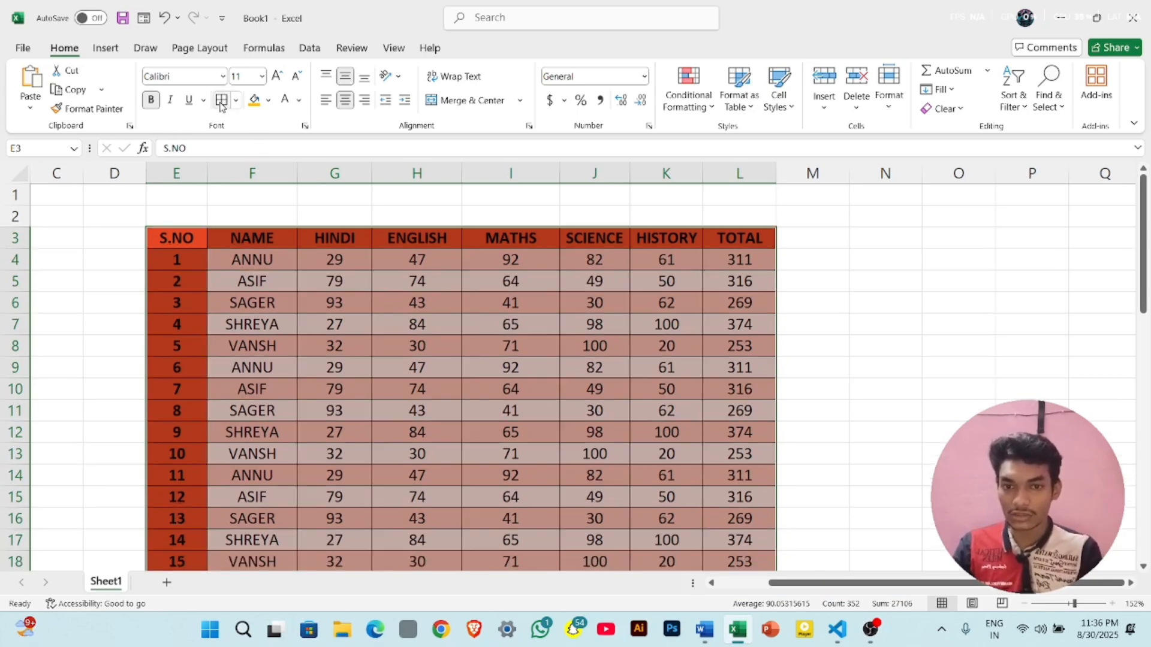
pyautogui.click(848, 319)
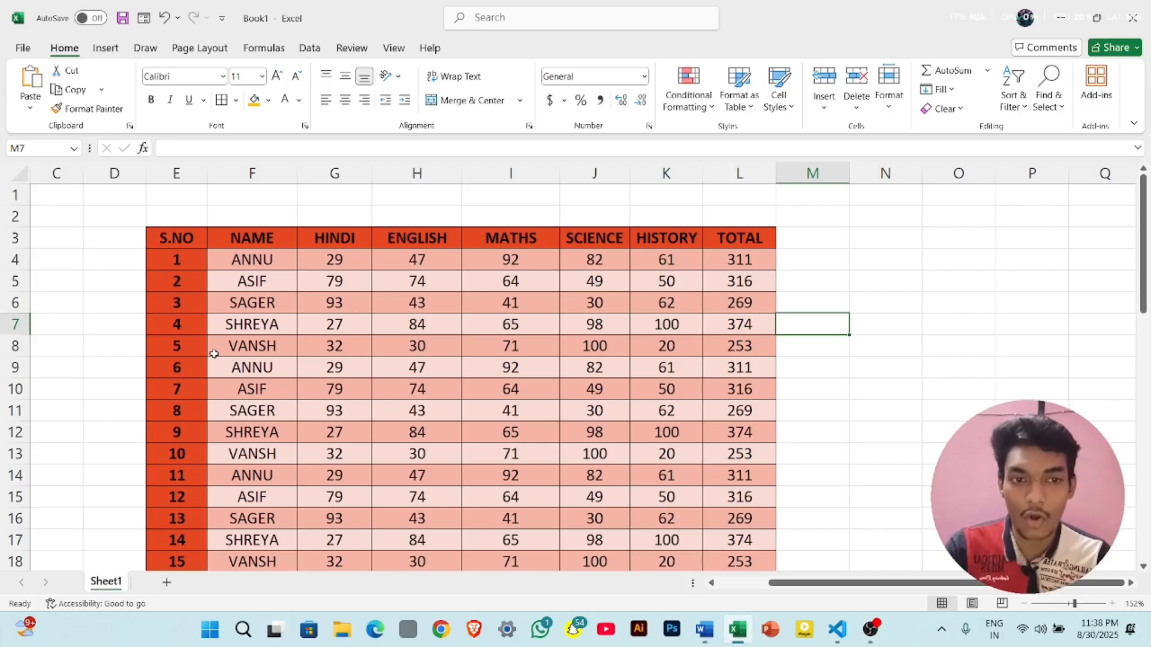
pyautogui.press('Down')
pyautogui.press('Down')
pyautogui.press('Down')
pyautogui.press('Down')
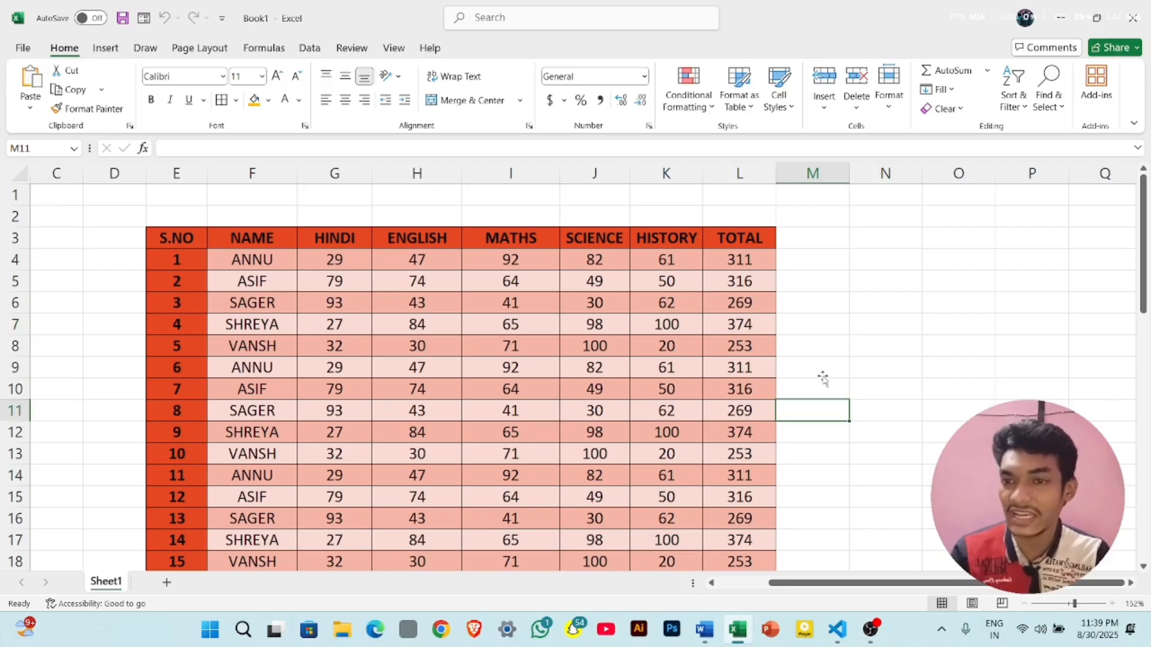